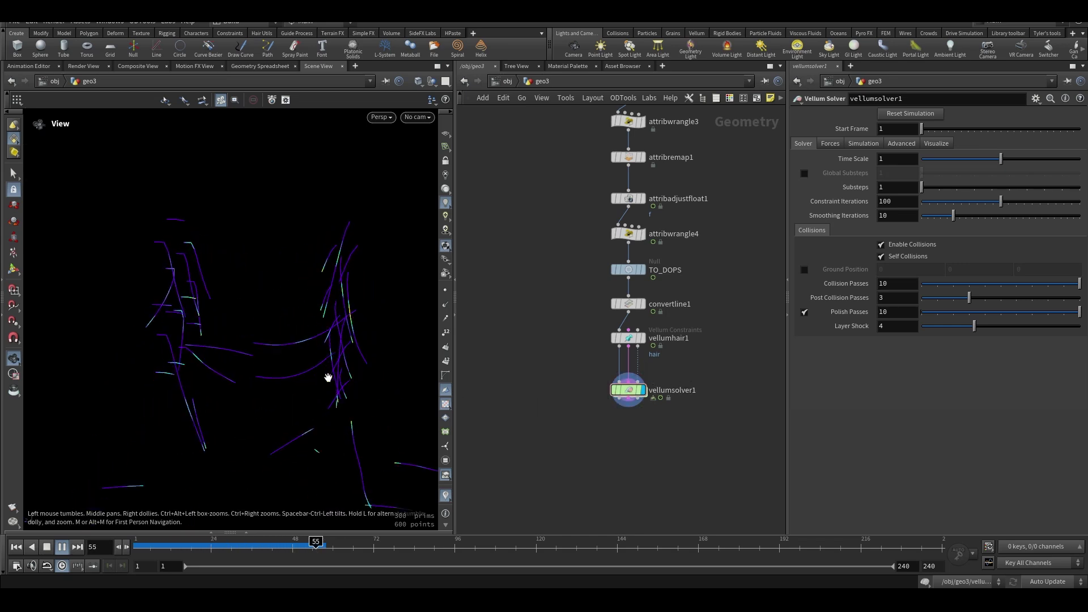
- Play the Vellum hair simulation from frame 1, orbiting the view, then stop and rewind
{"action": "left_click_drag", "start_coordinate": [214, 549], "coordinate": [71, 559]}
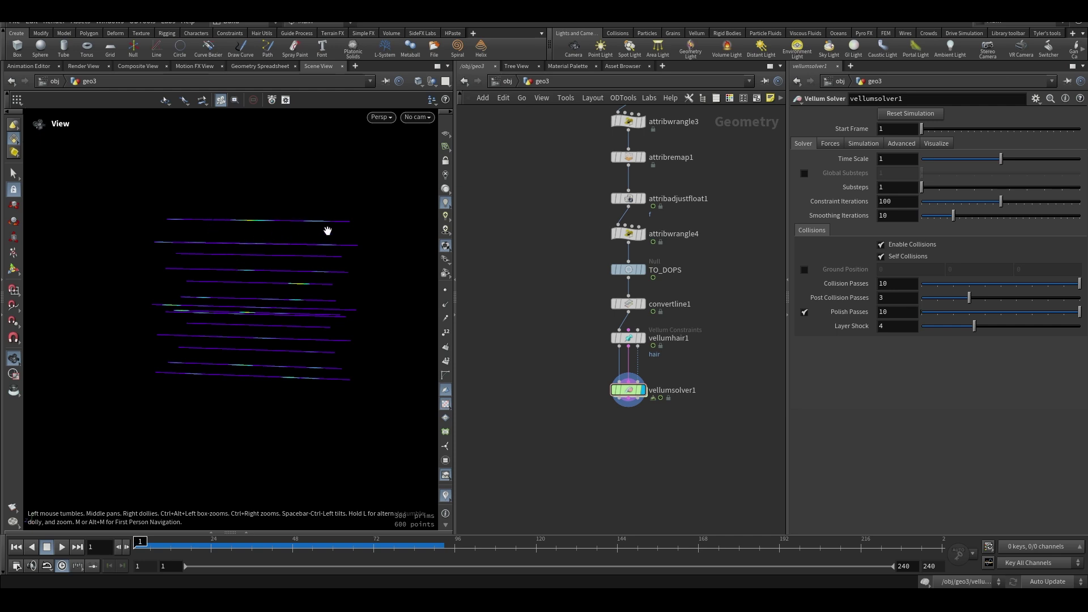
{"action": "left_click_drag", "start_coordinate": [314, 234], "coordinate": [266, 263]}
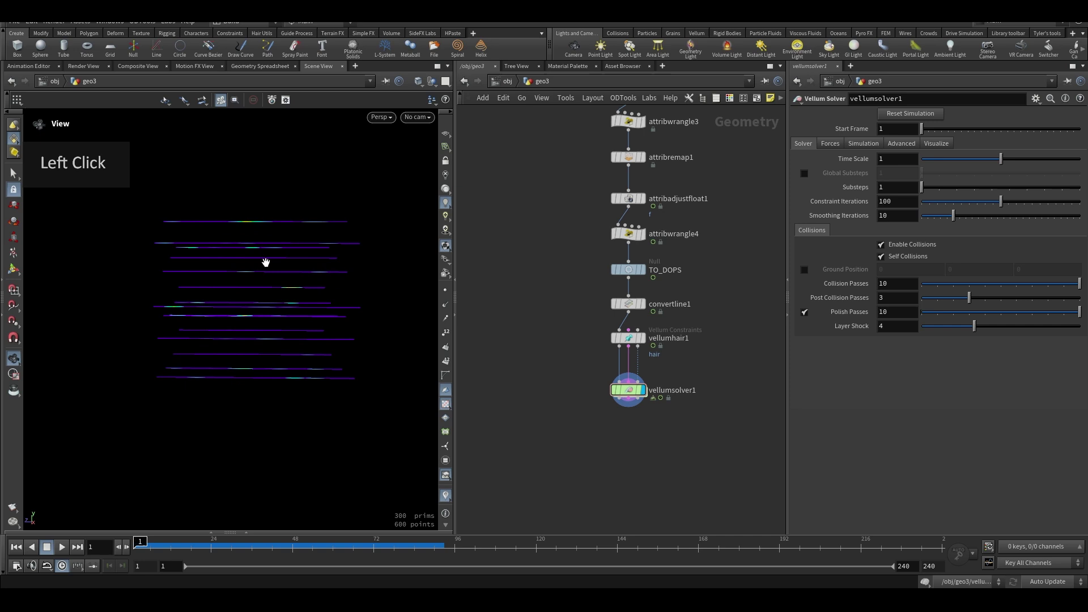
{"action": "key", "text": "Up"}
{"action": "left_click", "coordinate": [470, 328]}
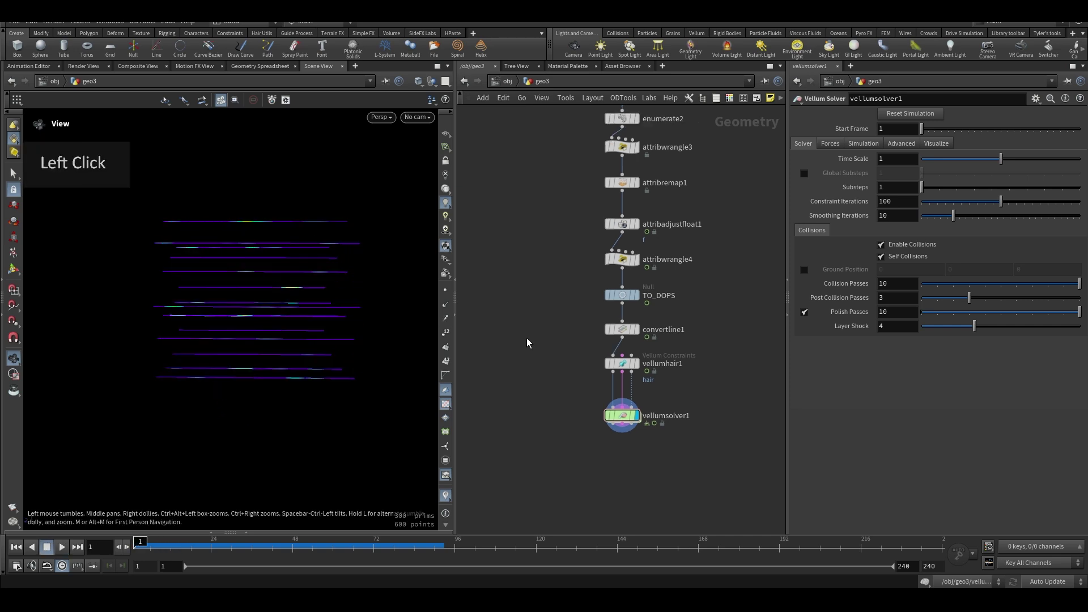
{"action": "key", "text": "Up"}
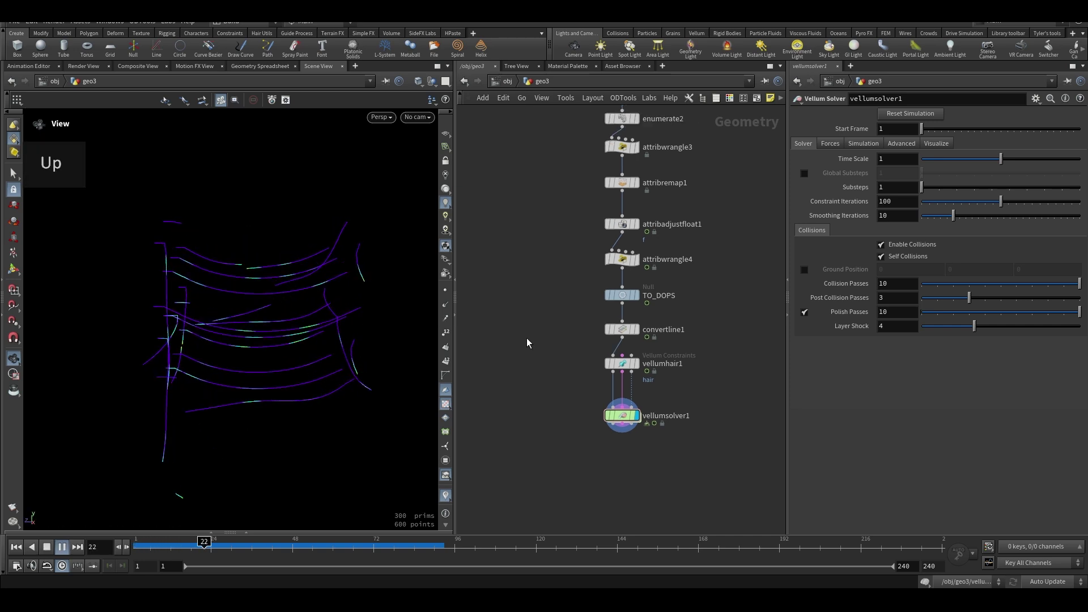
{"action": "key", "text": "ctrl+Up"}
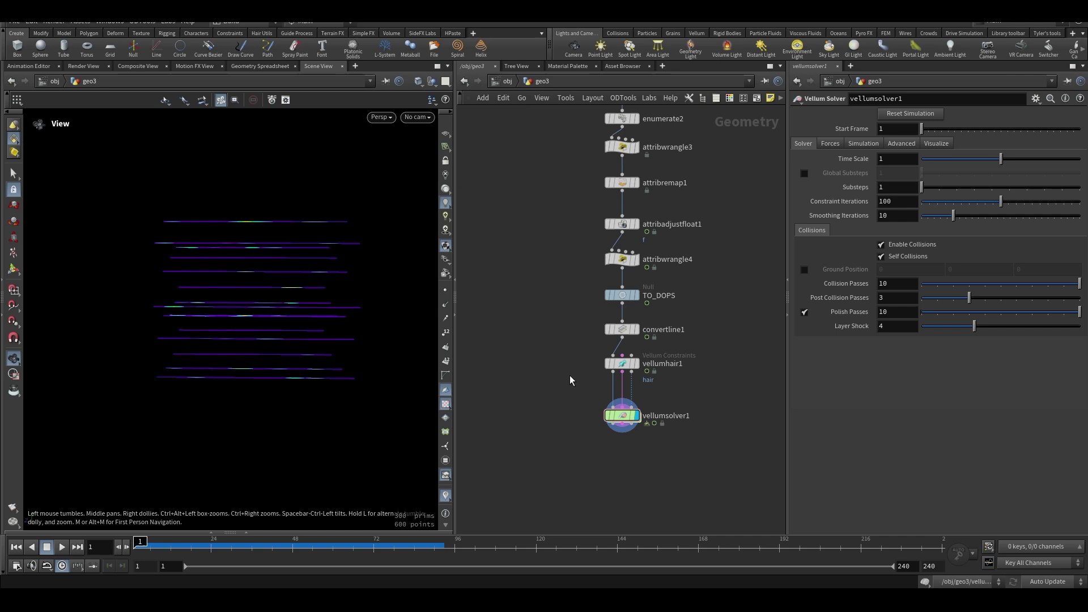
- Replay the hair simulation to watch the lines bend, then rewind to frame 1
{"action": "middle_click_drag", "start_coordinate": [570, 376], "coordinate": [568, 427]}
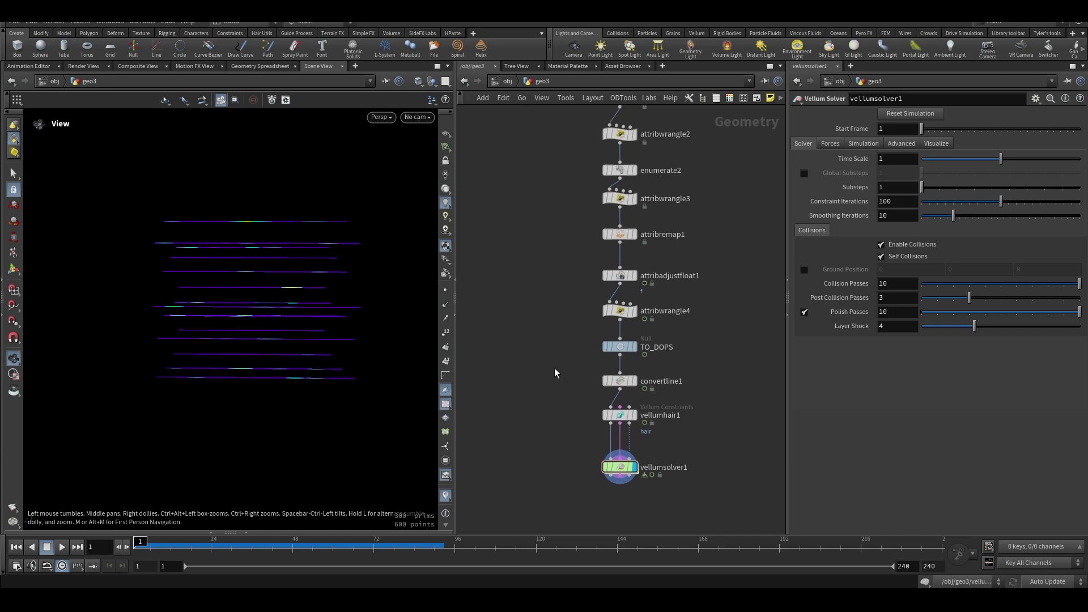
{"action": "key", "text": "Up"}
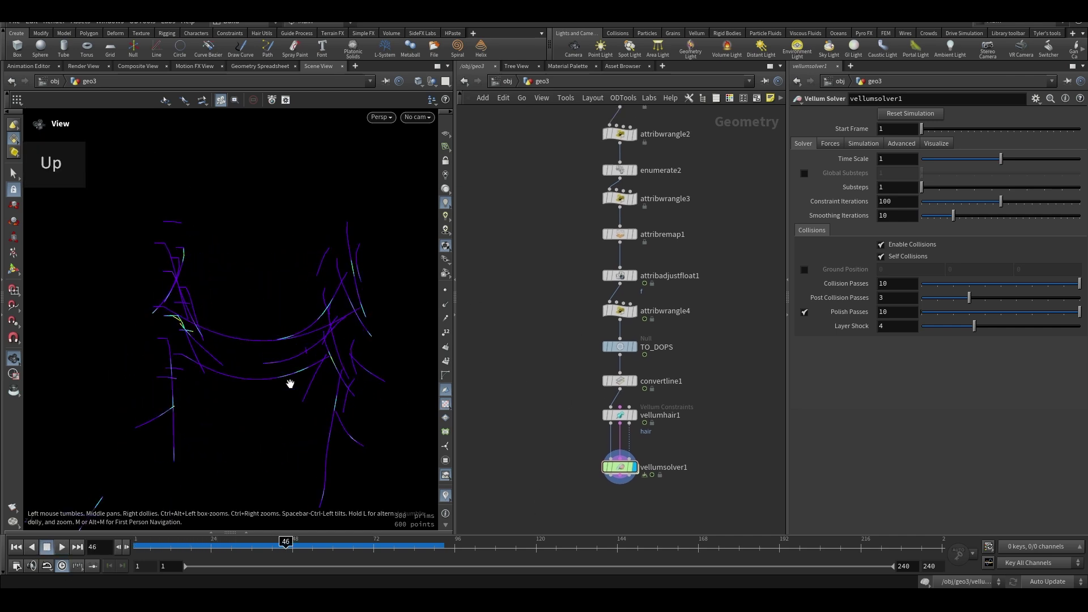
{"action": "mouse_move", "coordinate": [319, 378]}
{"action": "left_mouse_down"}
{"action": "mouse_move", "coordinate": [318, 391]}
{"action": "mouse_move", "coordinate": [323, 382]}
{"action": "left_mouse_up"}
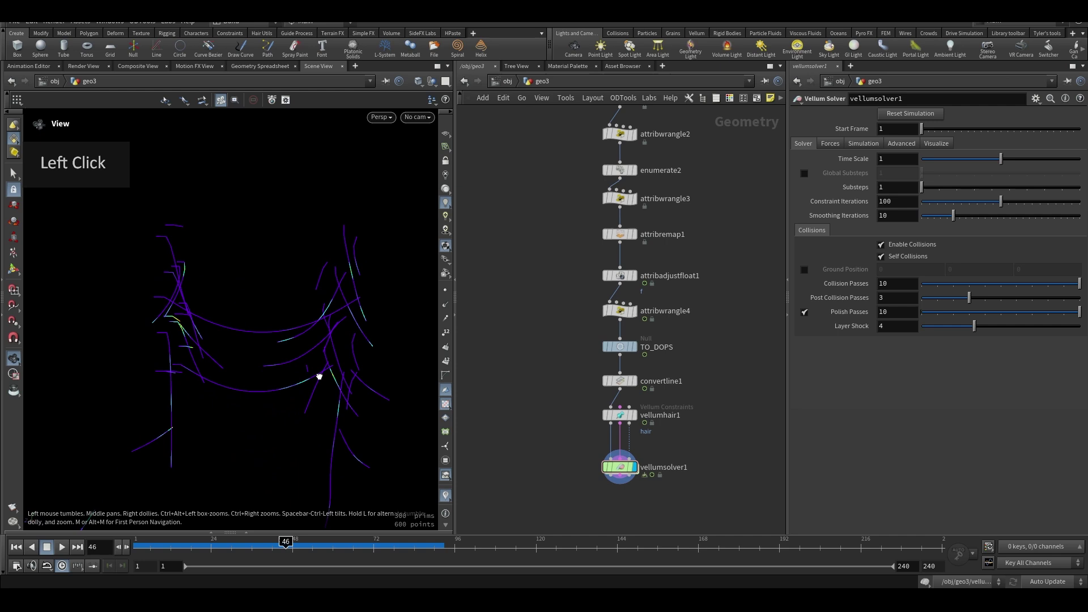
{"action": "left_click_drag", "start_coordinate": [218, 553], "coordinate": [135, 553]}
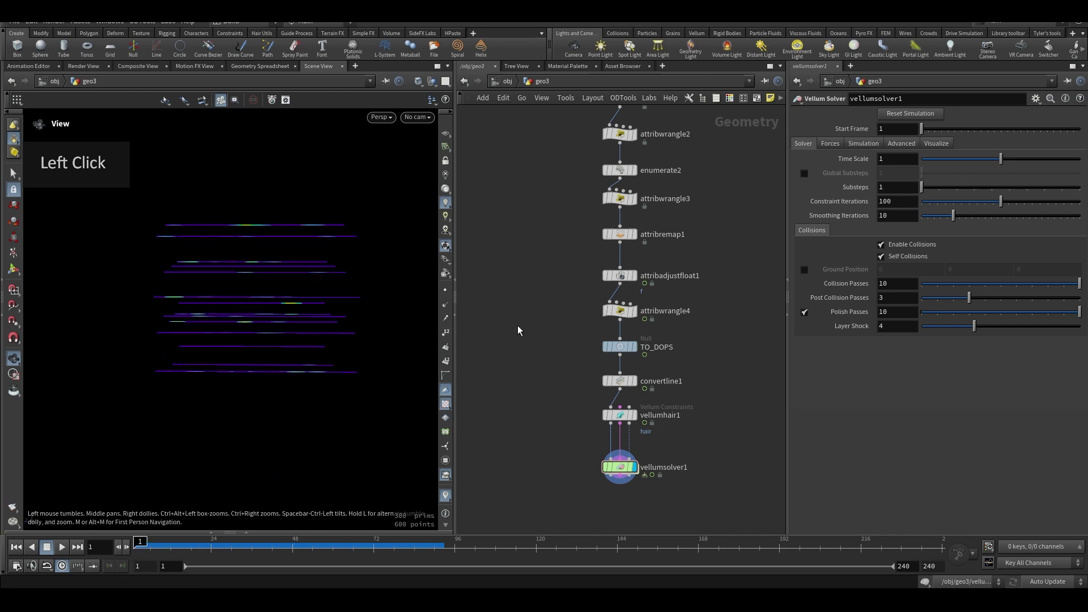
{"action": "middle_click_drag", "start_coordinate": [518, 325], "coordinate": [526, 391]}
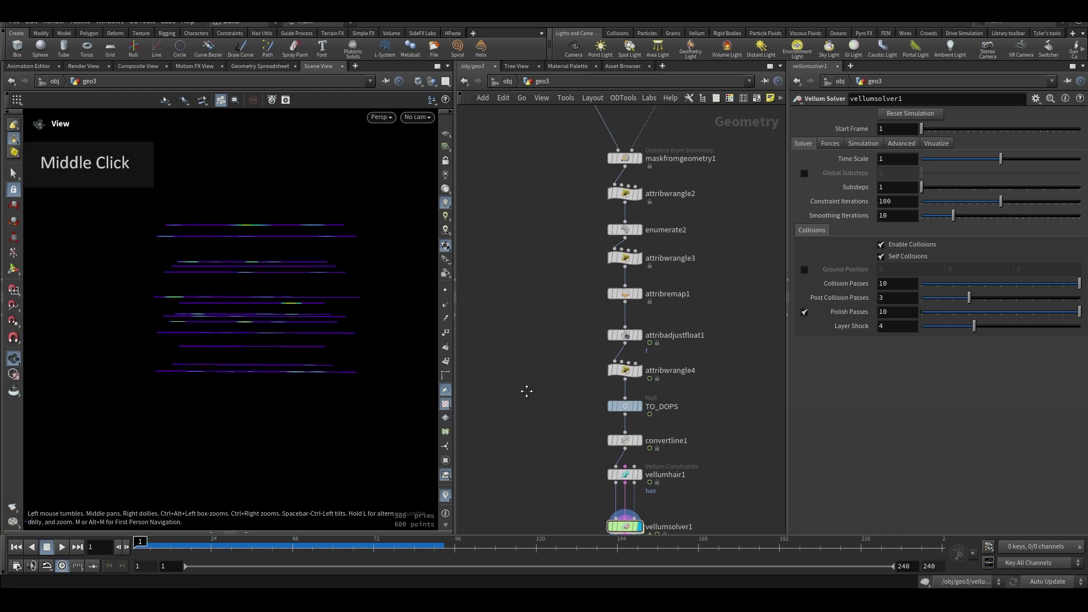
- At /obj, create a new geo4 geometry object beside geo3 and step inside it
{"action": "key", "text": "u"}
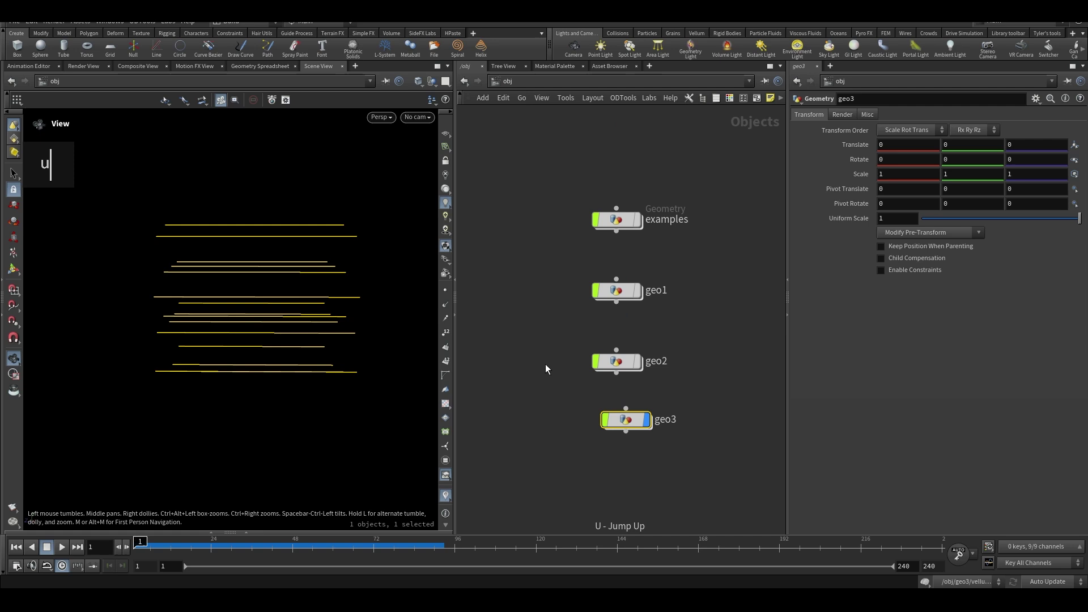
{"action": "left_click", "coordinate": [633, 426]}
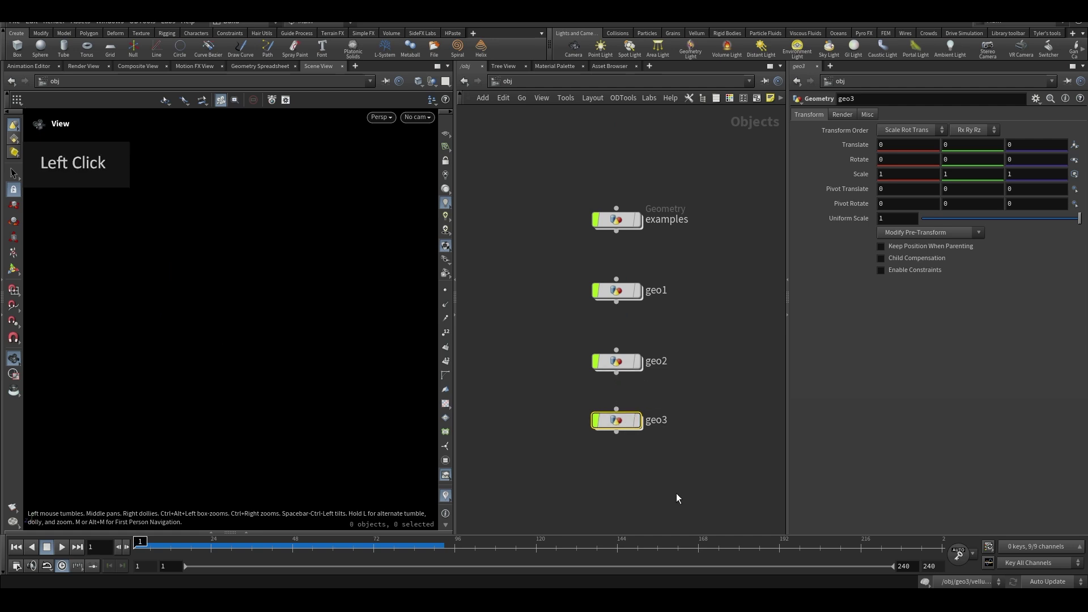
{"action": "middle_click_drag", "start_coordinate": [677, 497], "coordinate": [638, 396]}
{"action": "scroll", "coordinate": [615, 378], "scroll_direction": "up", "scroll_amount": 2}
{"action": "key", "text": "Tab"}
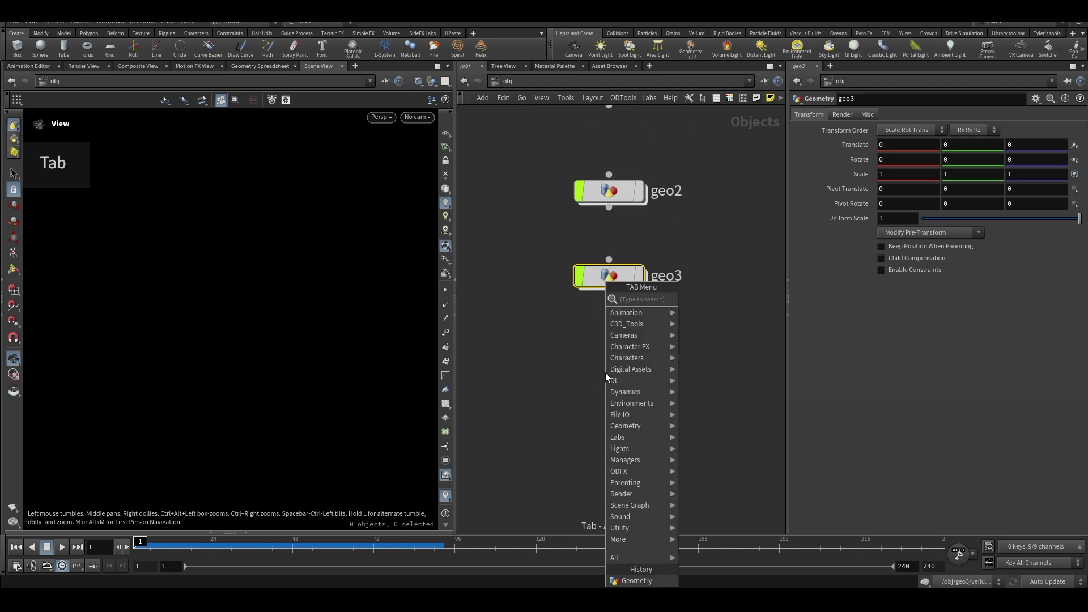
{"action": "type", "text": "geo"}
{"action": "key", "text": "Return"}
{"action": "key", "text": "Return"}
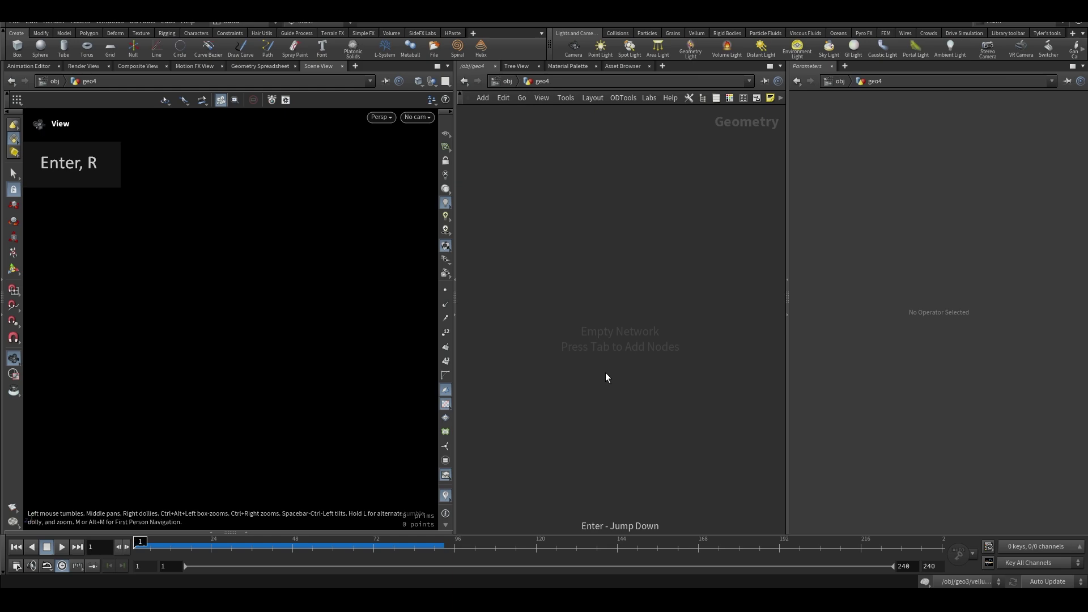
{"action": "key", "text": "Tab"}
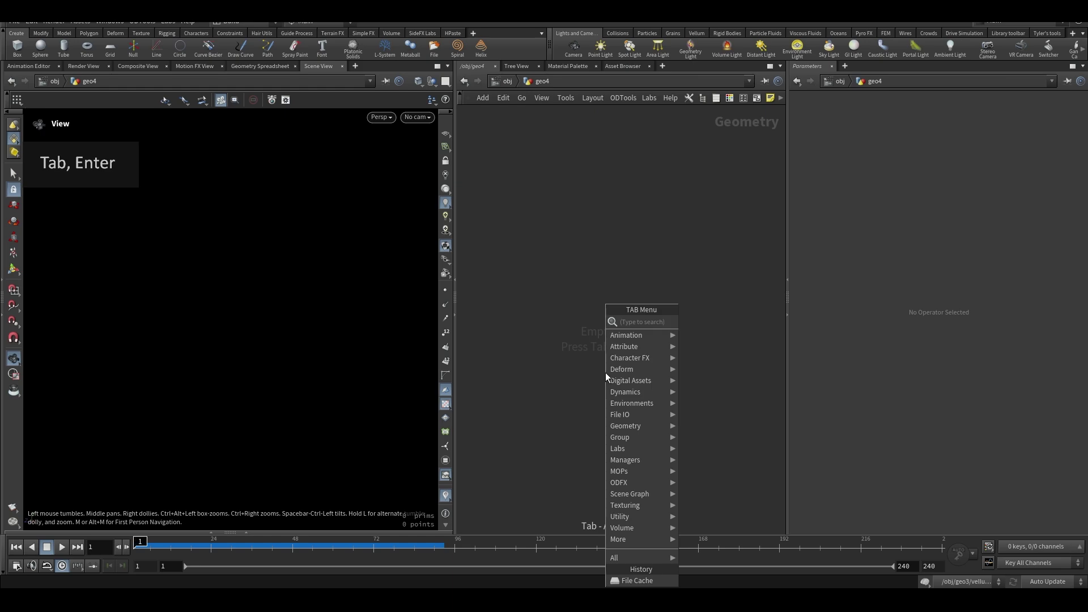
- Create grid1 with size 2 by 2, oriented in the XY plane
{"action": "type", "text": "grid"}
{"action": "key", "text": "Return"}
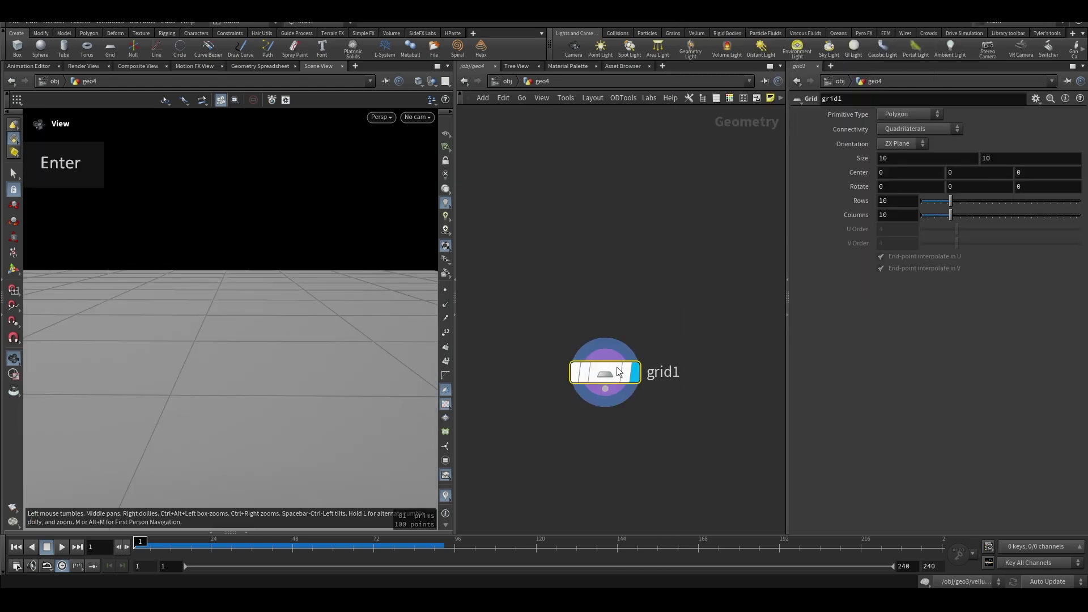
{"action": "left_click", "coordinate": [906, 158]}
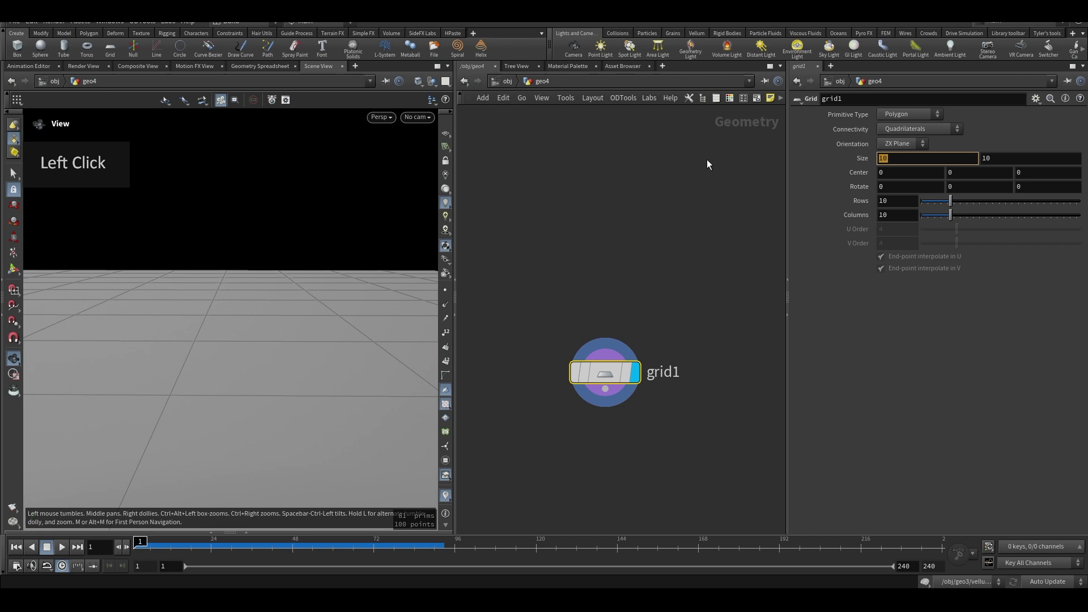
{"action": "type", "text": "2"}
{"action": "key", "text": "Tab"}
{"action": "type", "text": "2"}
{"action": "key", "text": "Tab"}
{"action": "left_click_drag", "start_coordinate": [668, 287], "coordinate": [585, 388]}
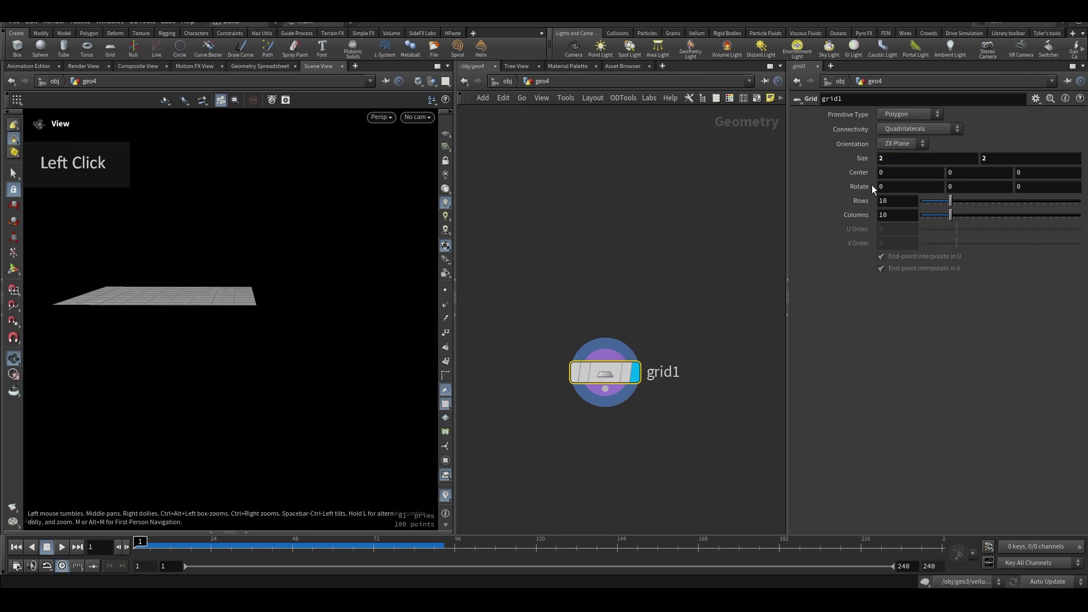
{"action": "left_click", "coordinate": [899, 158]}
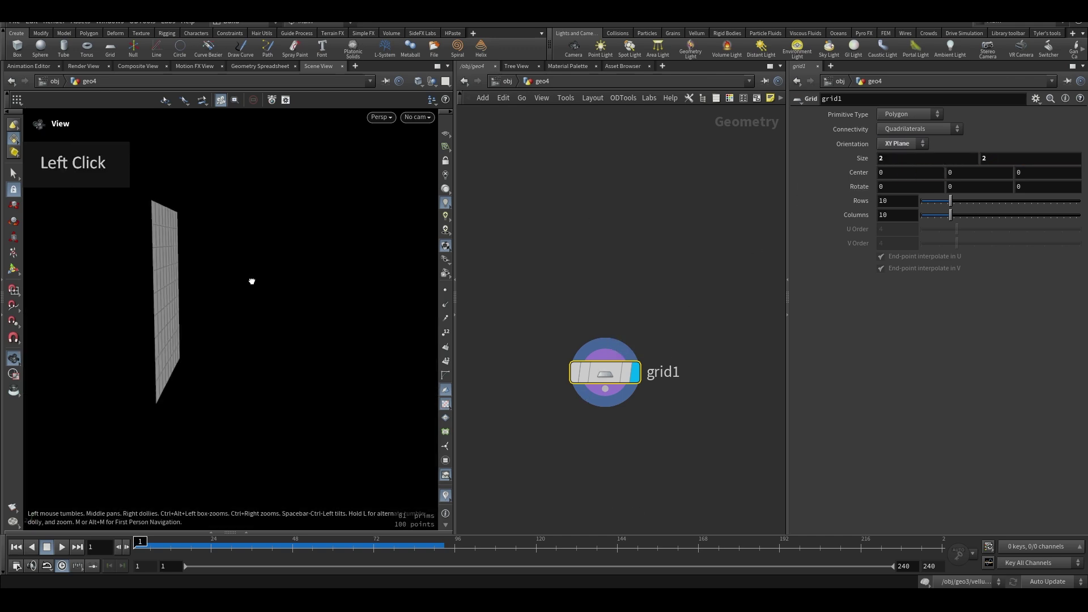
- Add transform1 below grid1 with Translate Z set to -2
{"action": "left_click_drag", "start_coordinate": [252, 281], "coordinate": [252, 294]}
{"action": "key", "text": "s"}
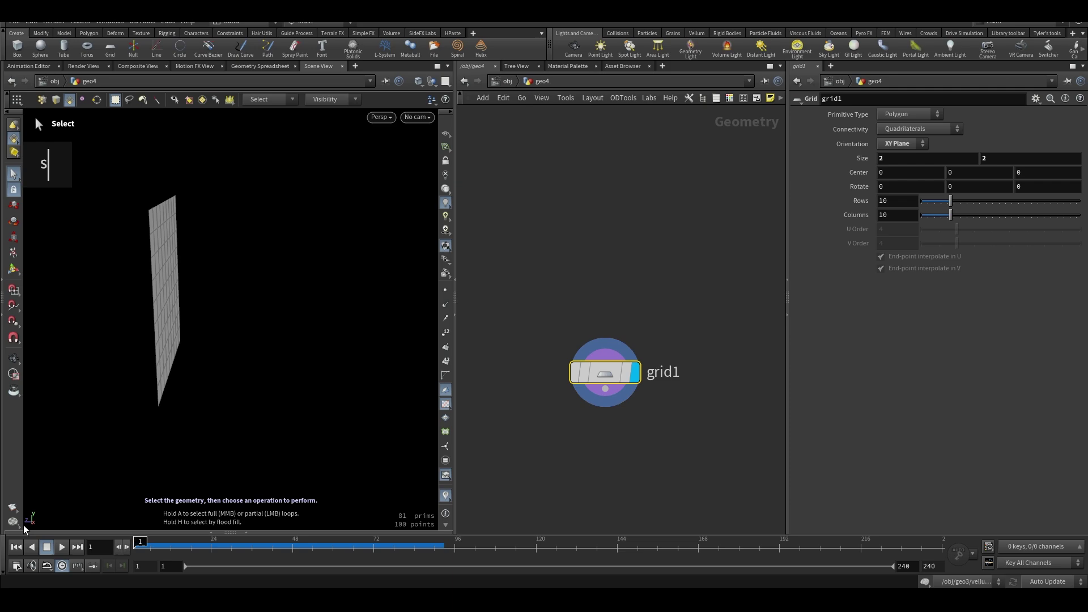
{"action": "left_click", "coordinate": [14, 358]}
{"action": "key", "text": "Tab"}
{"action": "type", "text": "tr"}
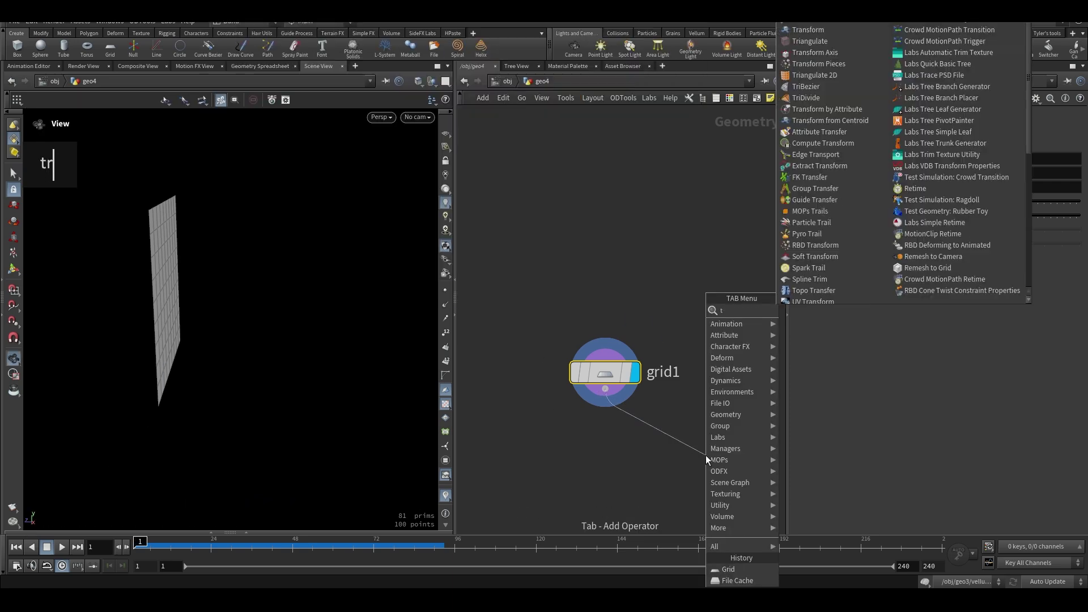
{"action": "key", "text": "Return"}
{"action": "left_click", "coordinate": [703, 396]}
{"action": "left_click", "coordinate": [1048, 159]}
{"action": "type", "text": "-2"}
{"action": "key", "text": "Return"}
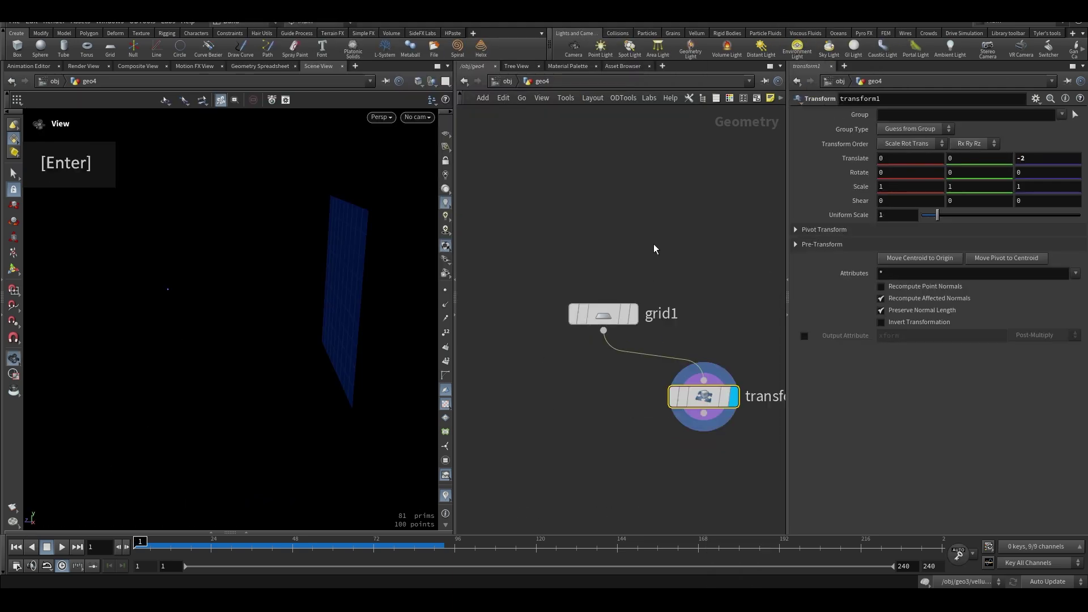
- Compare grid1 and the shifted transform1 output in the viewport, then add a Scatter node
{"action": "left_click", "coordinate": [603, 313]}
{"action": "key", "text": "r"}
{"action": "middle_click_drag", "start_coordinate": [590, 403], "coordinate": [592, 327]}
{"action": "left_click_drag", "start_coordinate": [669, 401], "coordinate": [748, 304]}
{"action": "key", "text": "r"}
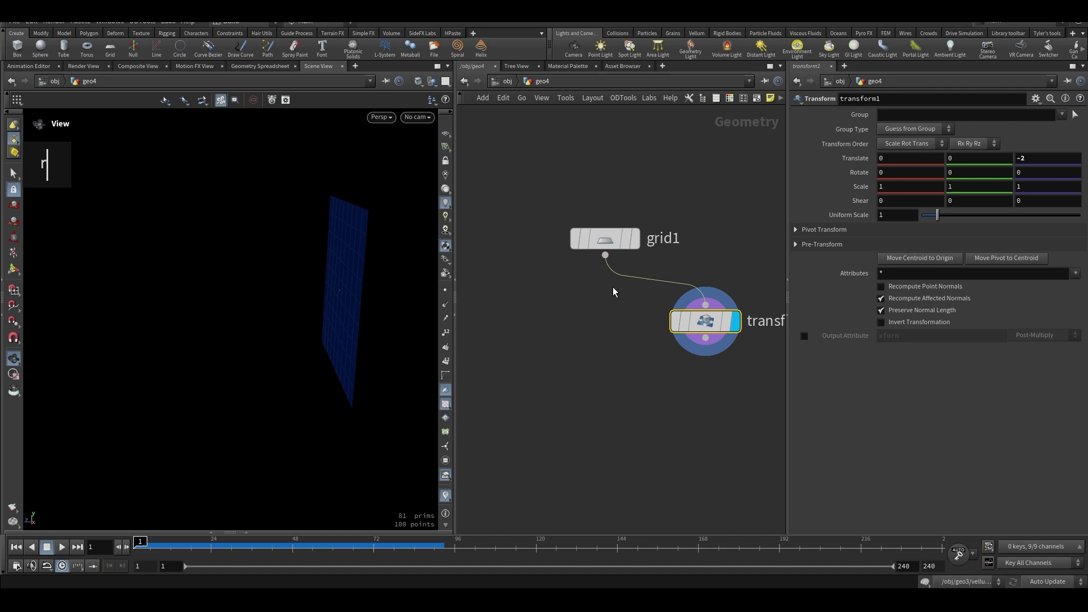
{"action": "key", "text": "Tab"}
{"action": "key", "text": "Return"}
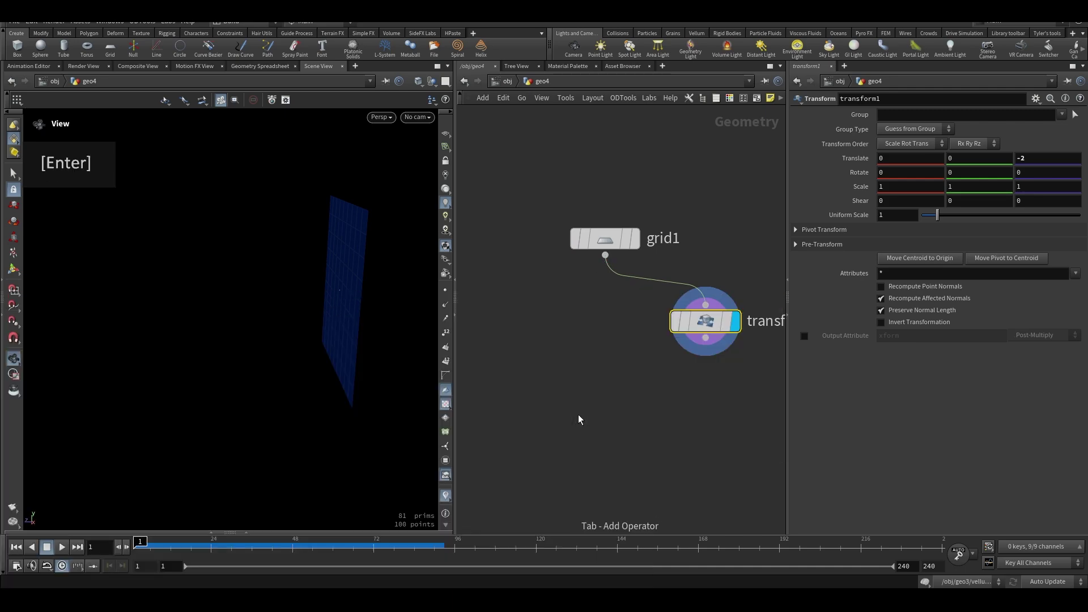
- Attach scatter1 to grid1 with relaxed points and a count of 15
{"action": "left_click", "coordinate": [558, 435]}
{"action": "left_click_drag", "start_coordinate": [998, 171], "coordinate": [953, 175]}
{"action": "left_click", "coordinate": [804, 294]}
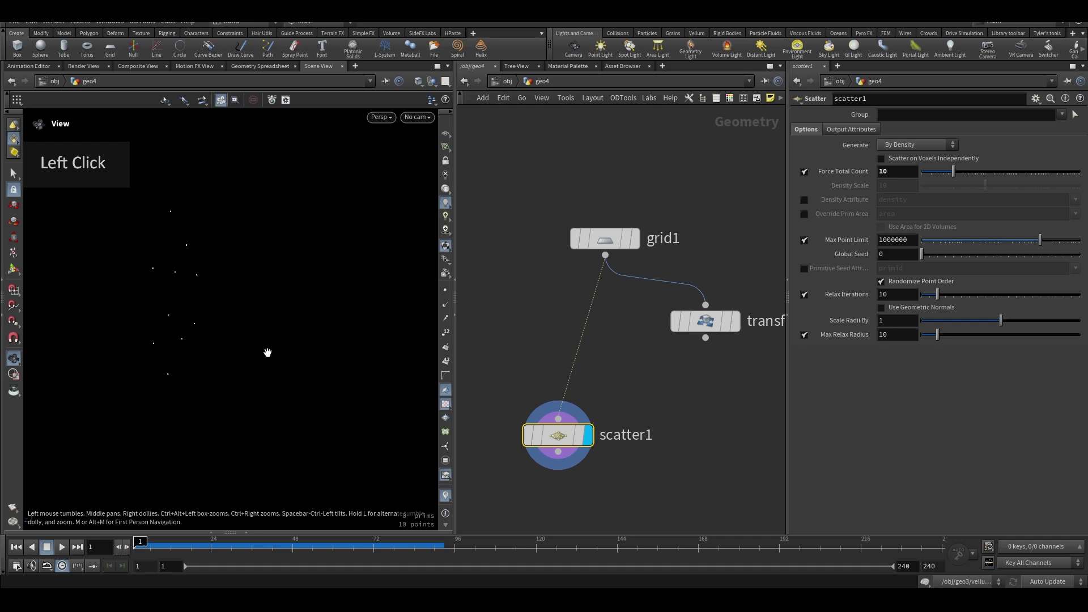
{"action": "type", "text": "15"}
{"action": "key", "text": "Return"}
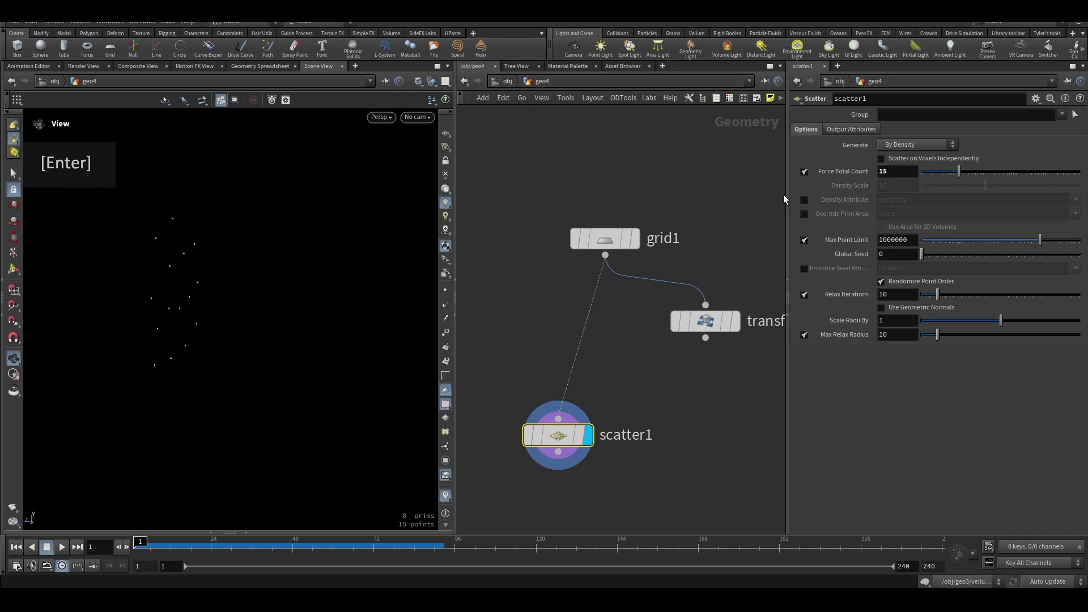
{"action": "middle_click_drag", "start_coordinate": [631, 400], "coordinate": [630, 353]}
- Add ray1 from scatter1, feed transform1 into its second input, use Minimum Distance, and display it
{"action": "right_click", "coordinate": [558, 406]}
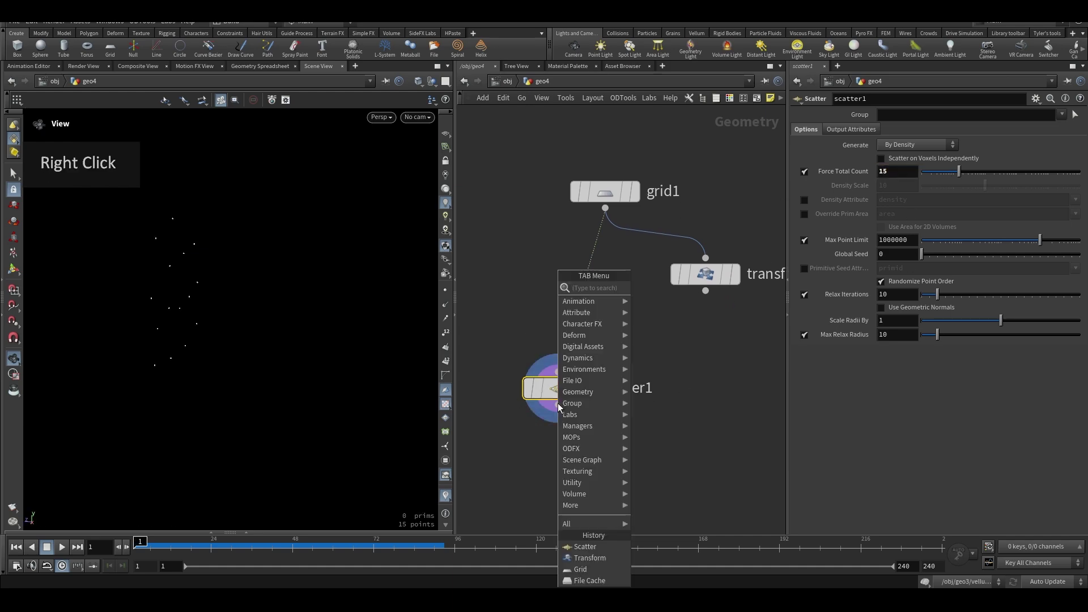
{"action": "type", "text": "ra"}
{"action": "key", "text": "Return"}
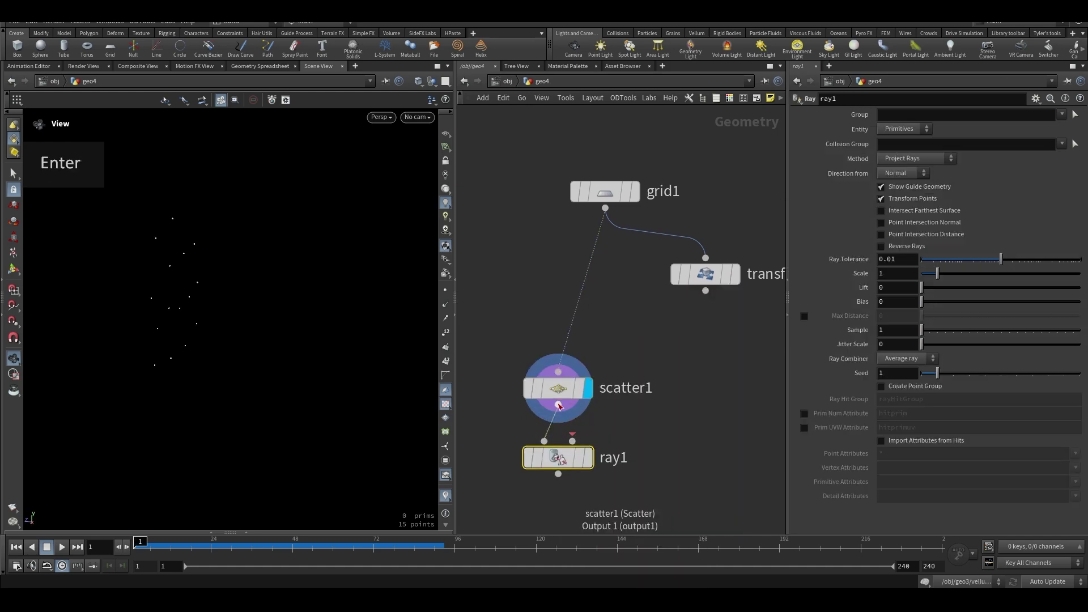
{"action": "left_click", "coordinate": [572, 441]}
{"action": "left_click", "coordinate": [705, 291]}
{"action": "left_click_drag", "start_coordinate": [561, 460], "coordinate": [582, 475]}
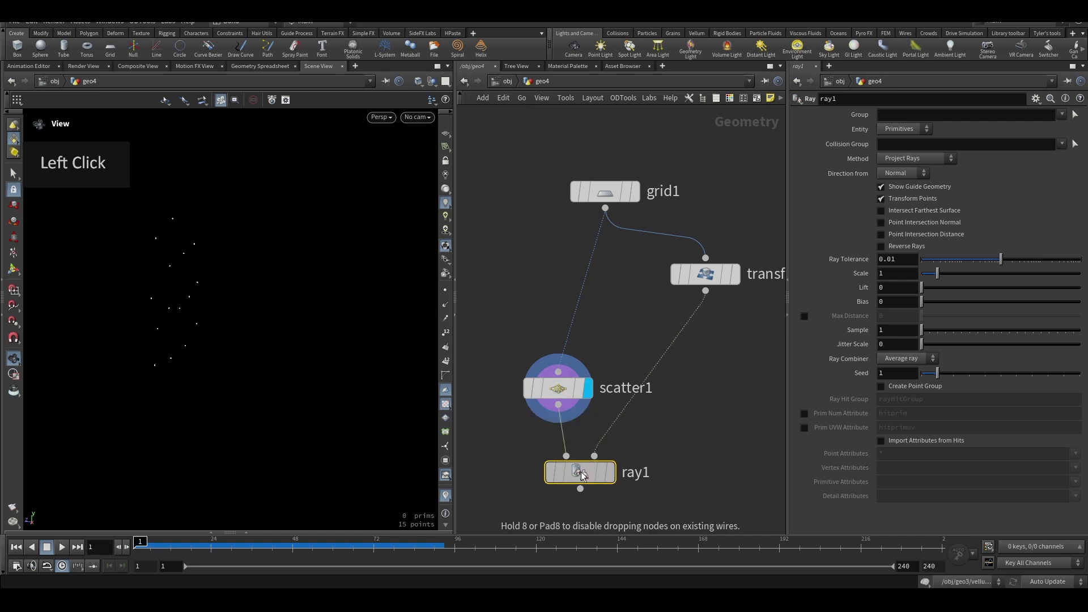
{"action": "left_click", "coordinate": [915, 158]}
{"action": "left_click", "coordinate": [909, 158]}
{"action": "key", "text": "r"}
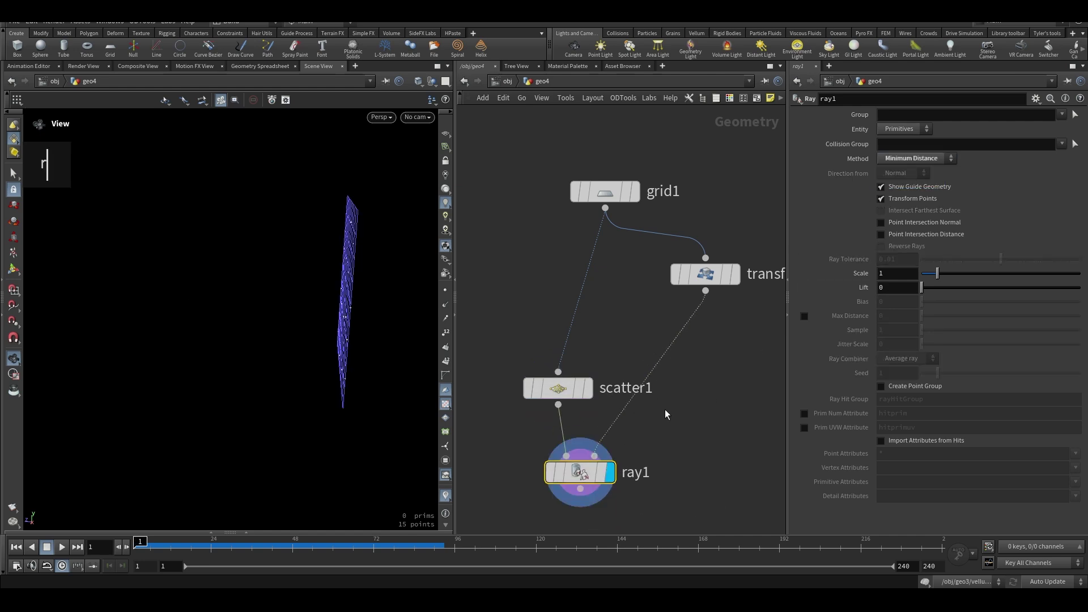
{"action": "right_click", "coordinate": [559, 411]}
{"action": "key", "text": "Return"}
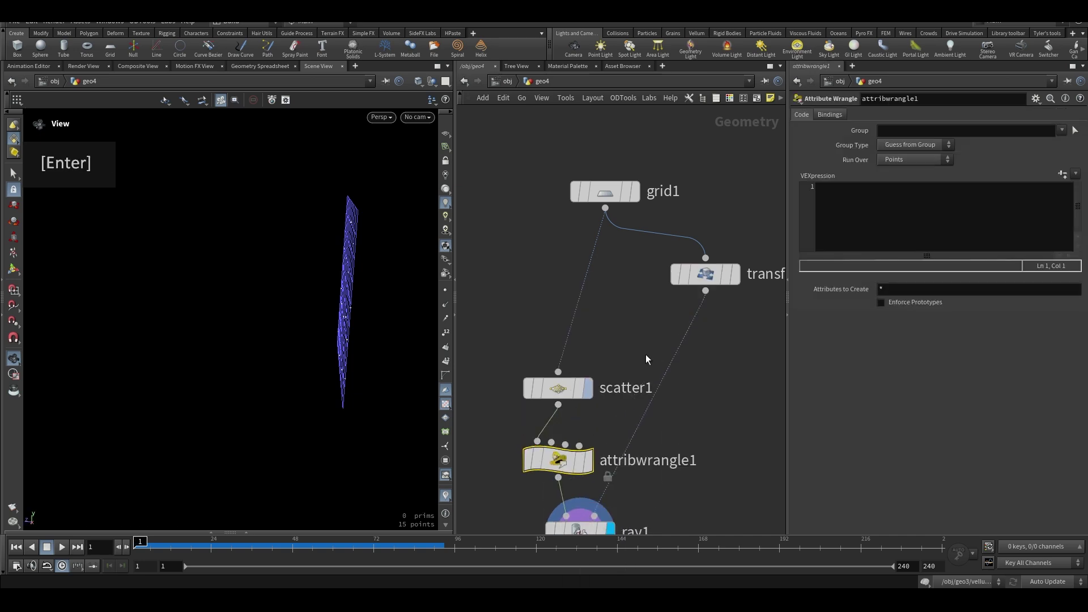
{"action": "left_click", "coordinate": [872, 196]}
{"action": "type", "text": "i@i"}
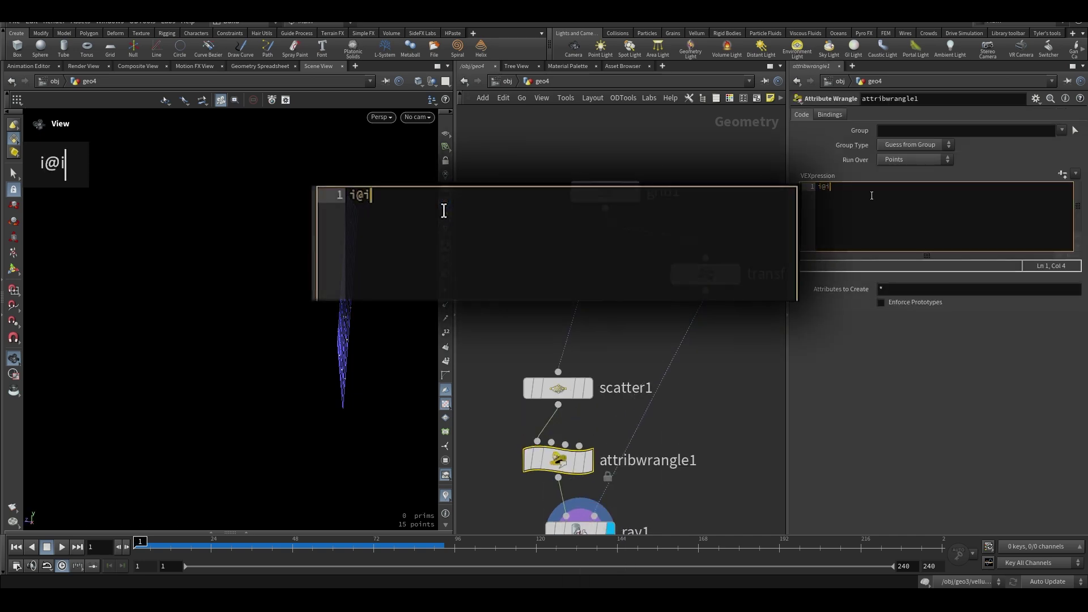
{"action": "type", "text": "ex = @ptnum;"}
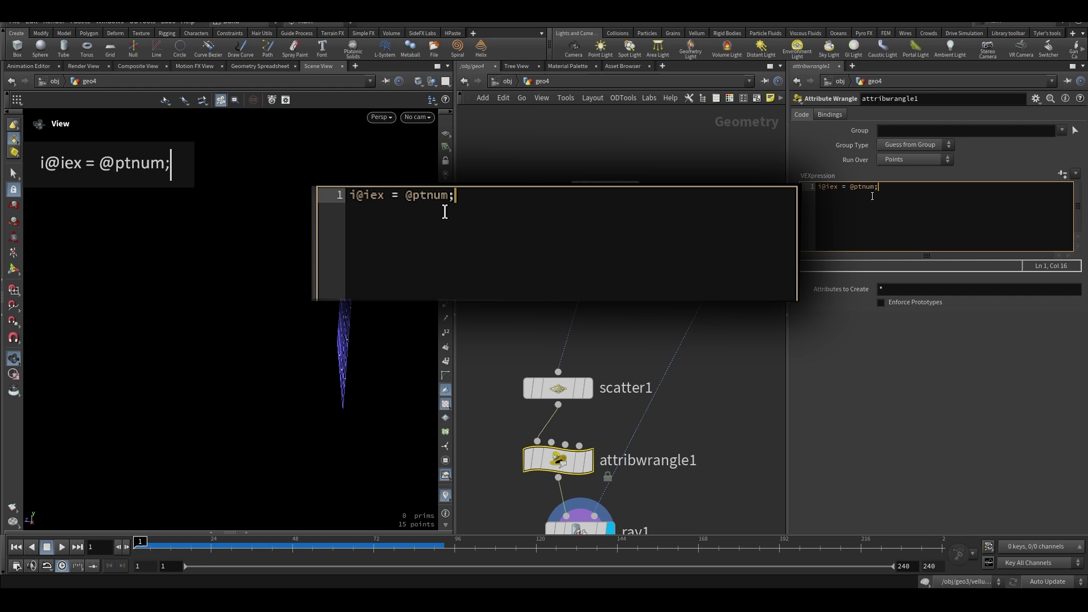
{"action": "key", "text": "Home"}
{"action": "key", "text": "Right"}
{"action": "key", "text": "Right"}
{"action": "key", "text": "Right"}
{"action": "key", "text": "Right"}
{"action": "key", "text": "BackSpace"}
{"action": "type", "text": "d"}
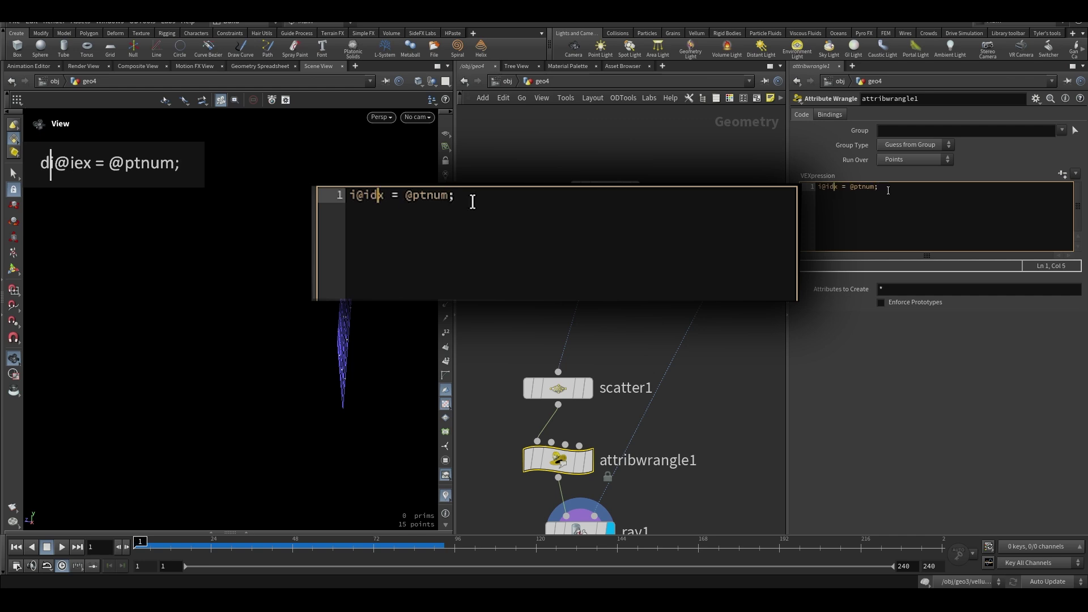
- Undo an accidental object merge and move attribwrangle1 left, off ray1's chain
{"action": "middle_click_drag", "start_coordinate": [542, 467], "coordinate": [556, 425]}
{"action": "left_click_drag", "start_coordinate": [561, 434], "coordinate": [537, 384]}
{"action": "key", "text": "ctrl+z"}
{"action": "scroll", "coordinate": [666, 335], "scroll_direction": "down", "scroll_amount": 2}
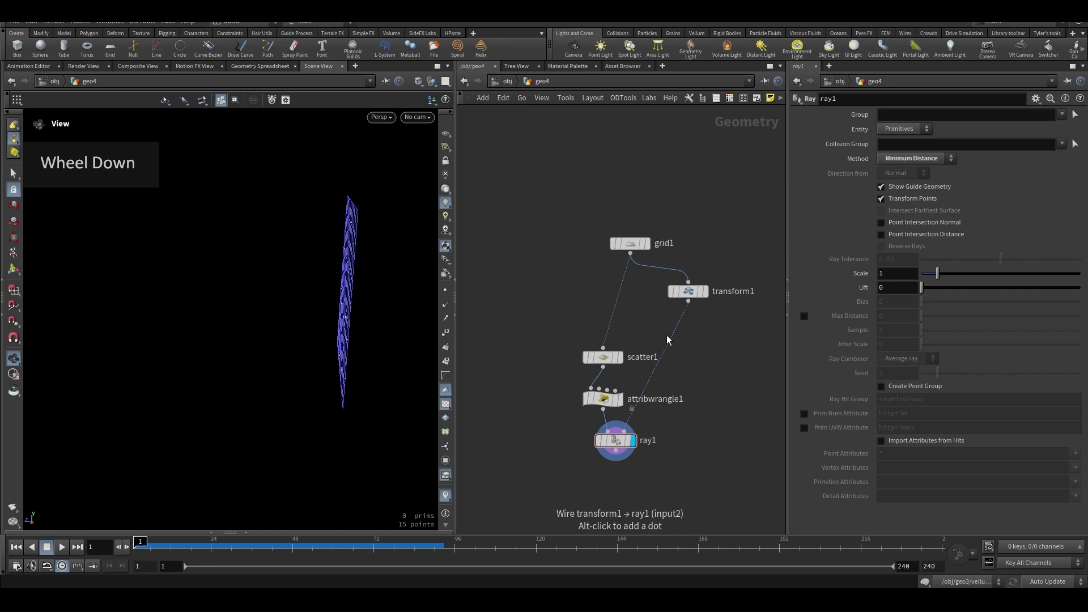
{"action": "scroll", "coordinate": [666, 335], "scroll_direction": "up", "scroll_amount": 2}
{"action": "left_click_drag", "start_coordinate": [618, 354], "coordinate": [510, 355]}
- Add enumerate1 after scatter1 with Group Type Points, writing the attribute idx
{"action": "key", "text": "Tab"}
{"action": "type", "text": "enum"}
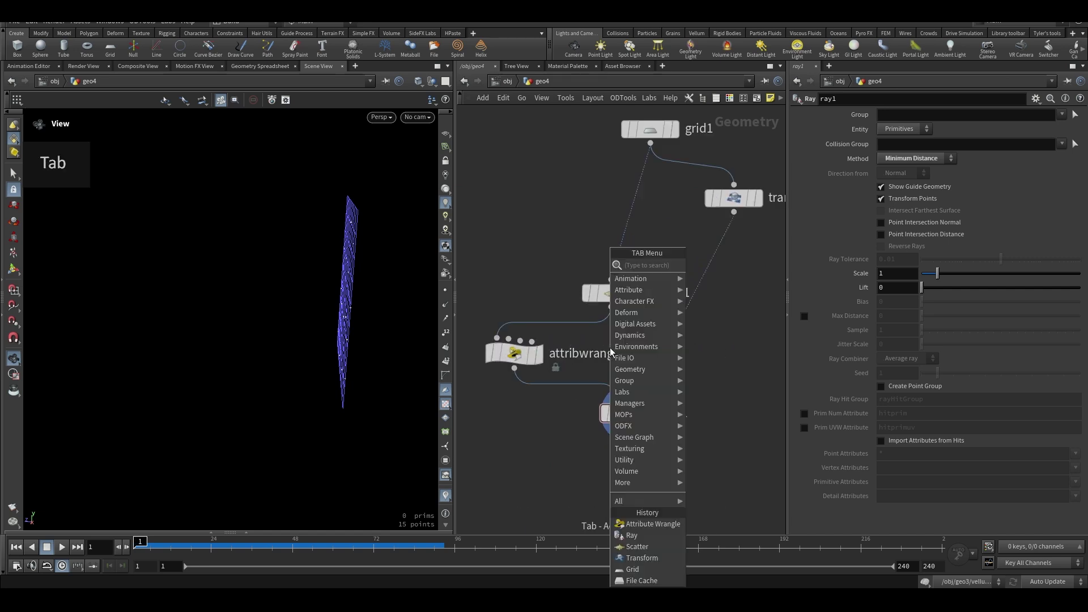
{"action": "key", "text": "Return"}
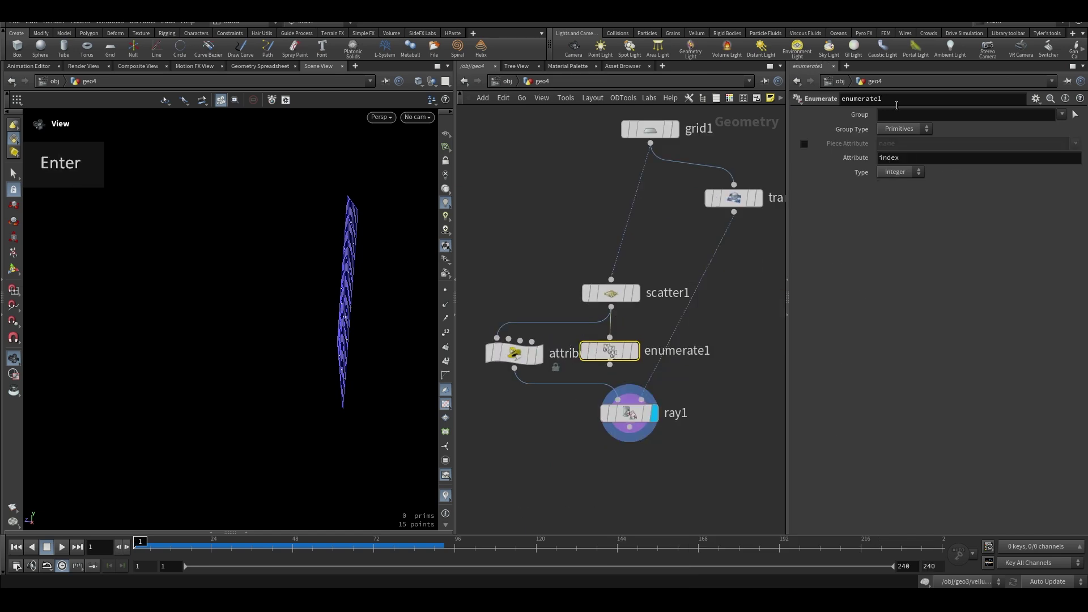
{"action": "left_click", "coordinate": [909, 125]}
{"action": "left_click", "coordinate": [901, 154]}
{"action": "double_click", "coordinate": [901, 157]}
{"action": "type", "text": "idx"}
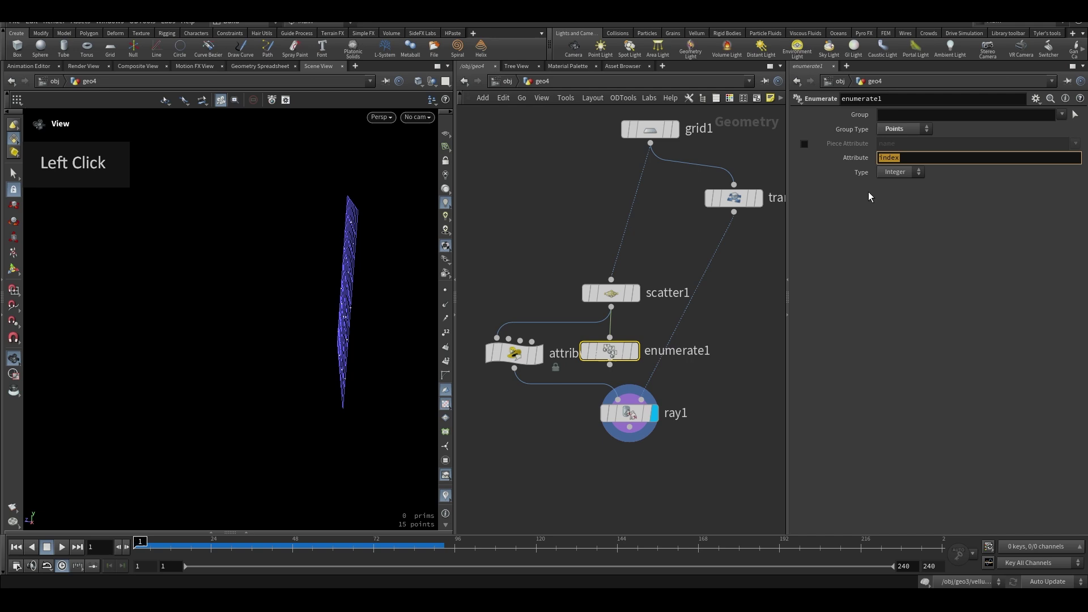
{"action": "key", "text": "Return"}
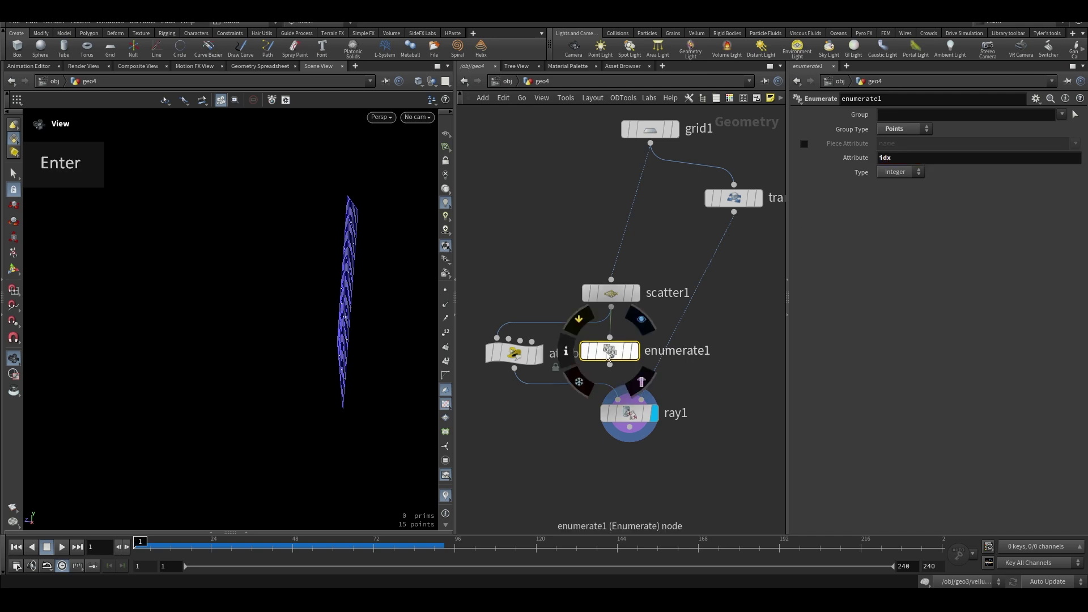
- Wire enumerate1 into ray1's first input and check its idx values in the Geometry Spreadsheet
{"action": "left_click_drag", "start_coordinate": [609, 364], "coordinate": [624, 386]}
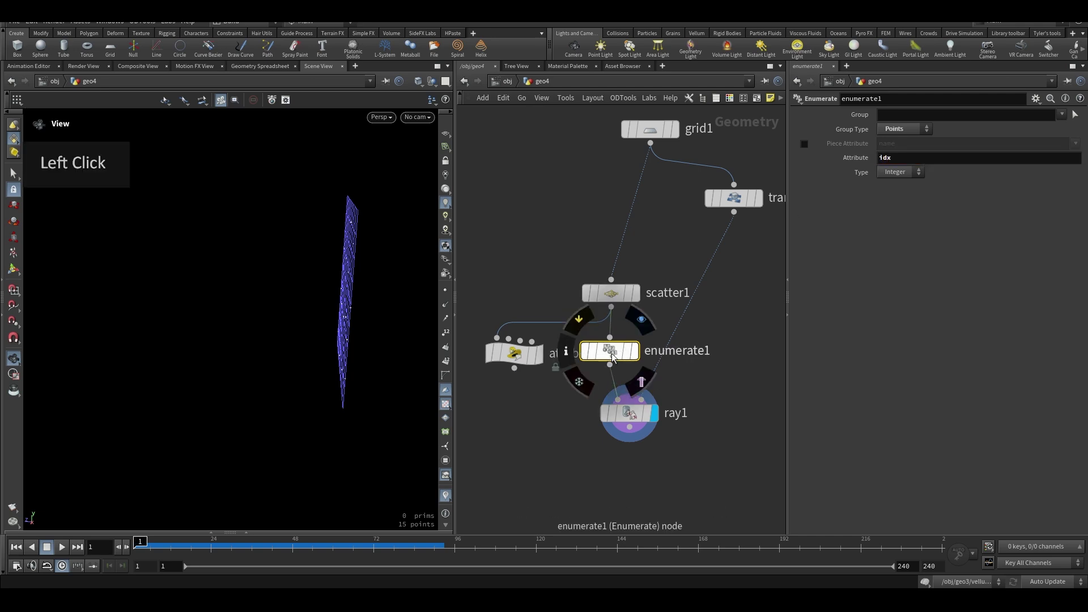
{"action": "left_click", "coordinate": [634, 351]}
{"action": "left_click", "coordinate": [246, 532]}
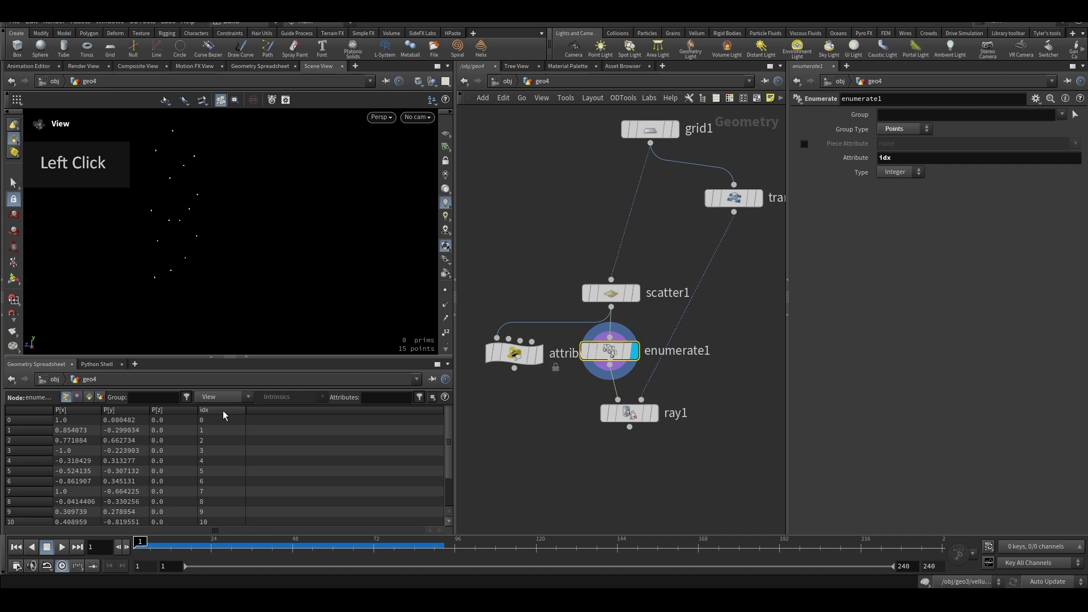
{"action": "left_click", "coordinate": [538, 354]}
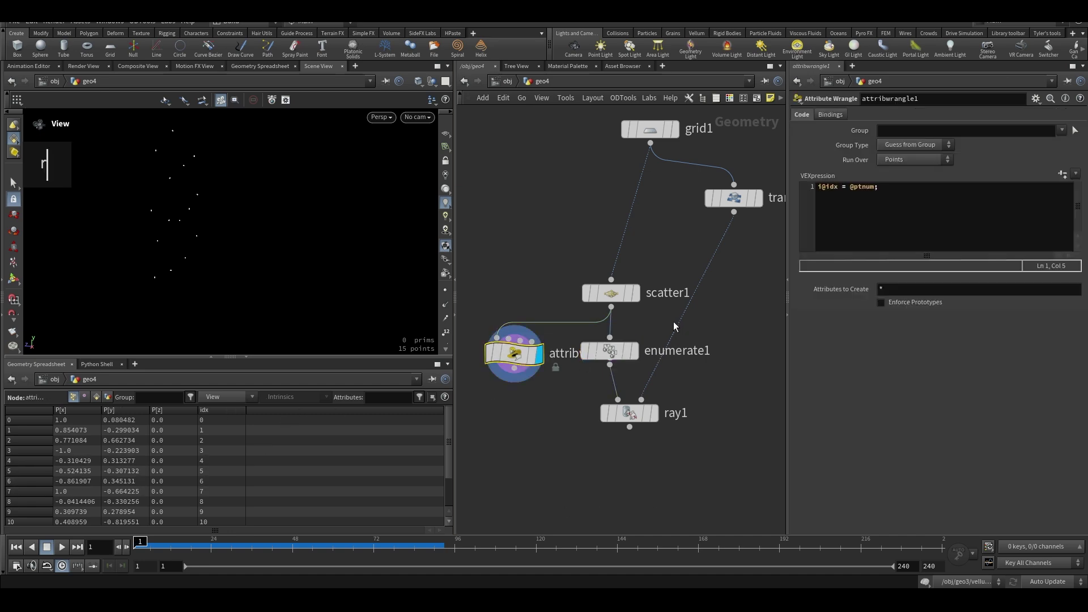
{"action": "left_click", "coordinate": [615, 356]}
{"action": "left_click", "coordinate": [634, 352]}
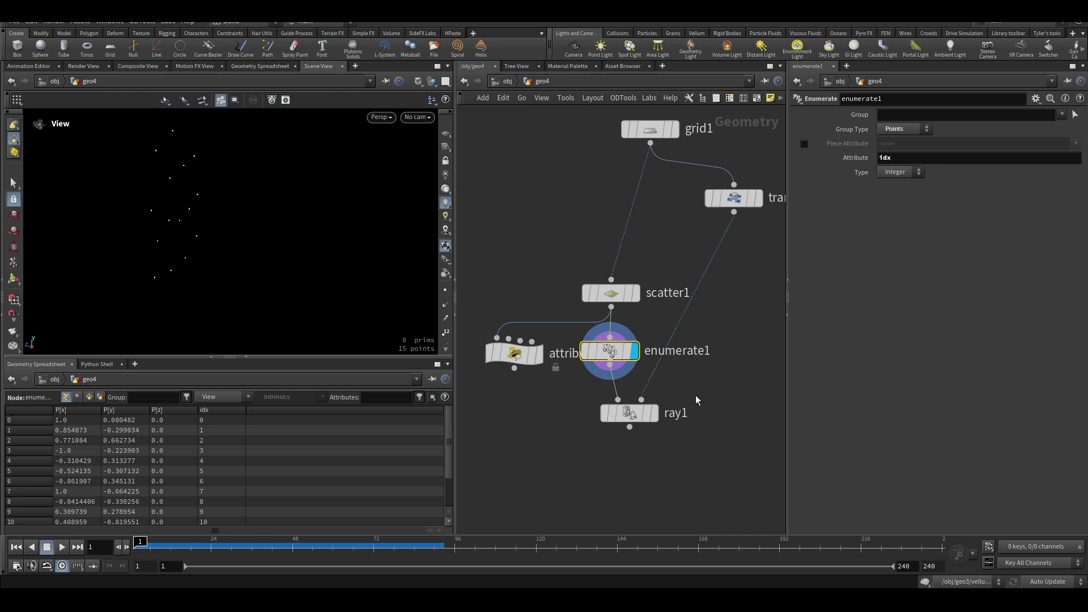
- Display ray1, reposition it, and delete the unused attribute wrangle
{"action": "left_click", "coordinate": [629, 414]}
{"action": "left_click_drag", "start_coordinate": [302, 206], "coordinate": [330, 201]}
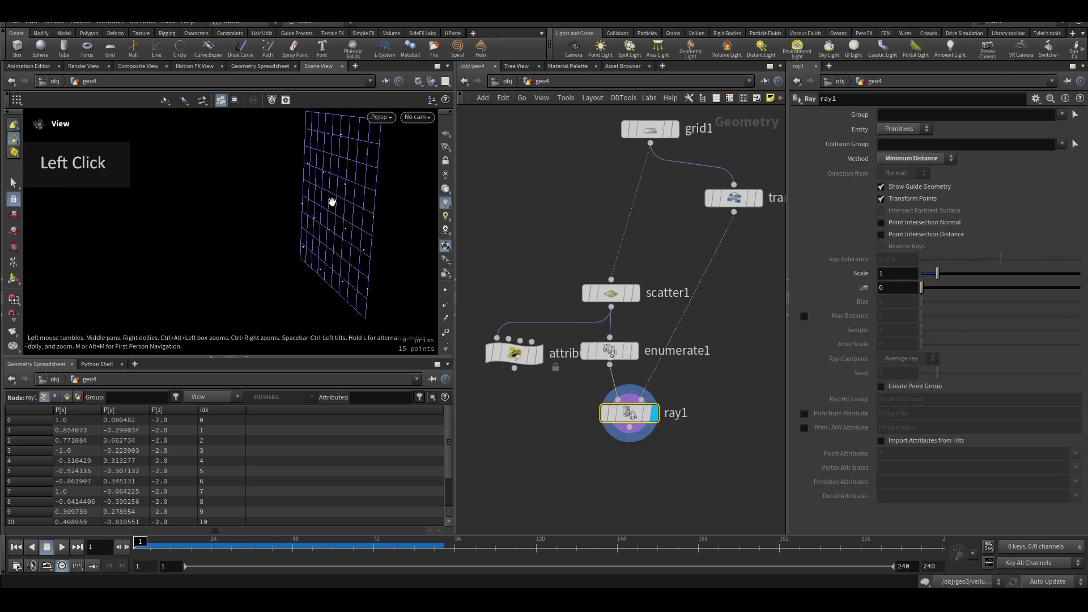
{"action": "right_click_drag", "start_coordinate": [331, 202], "coordinate": [287, 219]}
{"action": "left_click", "coordinate": [289, 219]}
{"action": "middle_click_drag", "start_coordinate": [655, 483], "coordinate": [653, 418]}
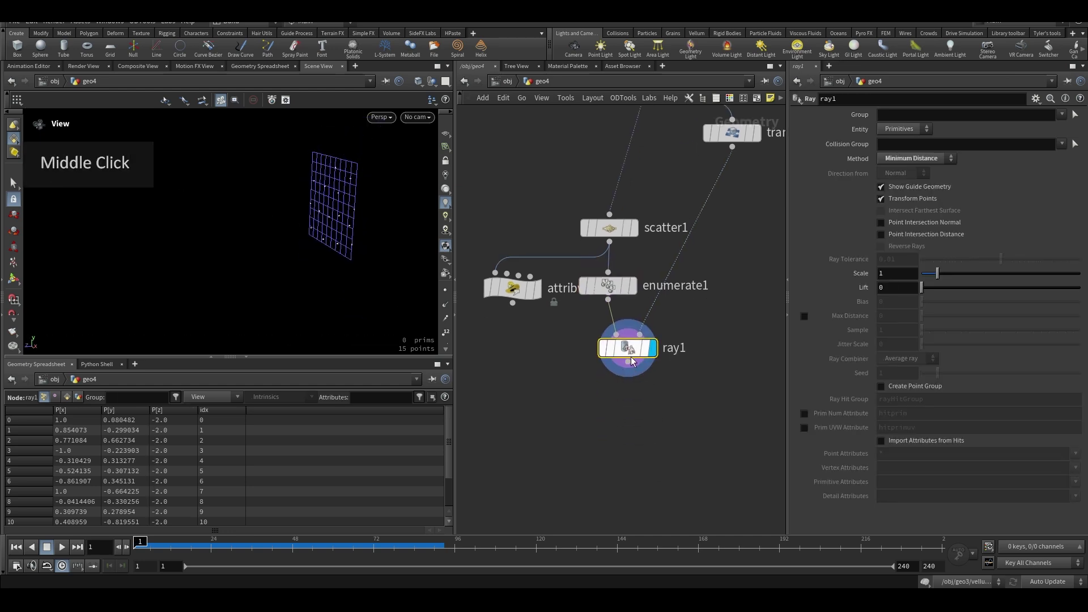
{"action": "left_click_drag", "start_coordinate": [627, 353], "coordinate": [665, 378]}
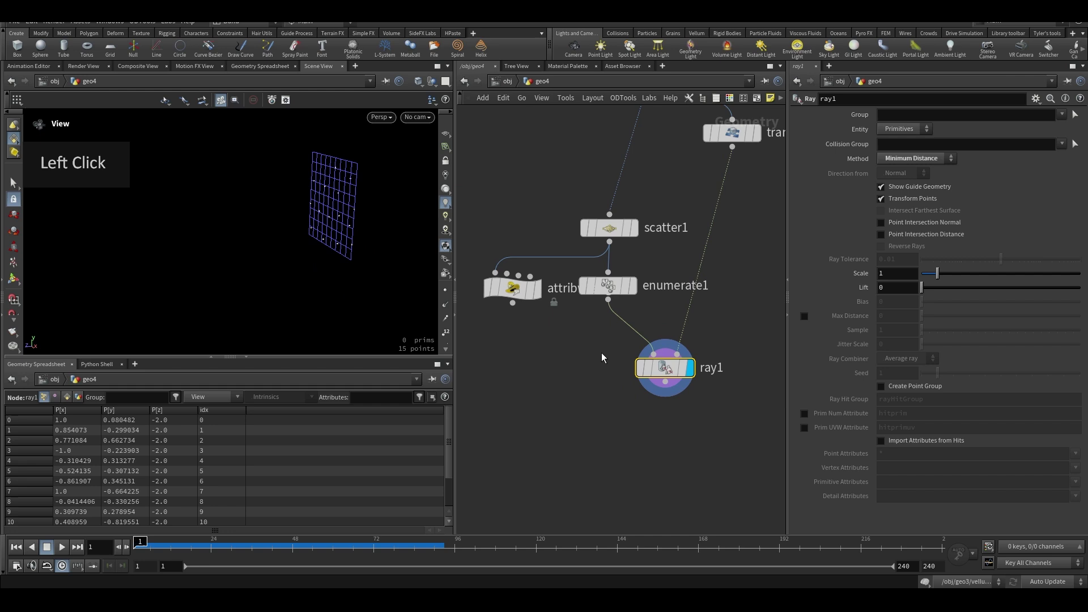
{"action": "left_click", "coordinate": [512, 288]}
{"action": "key", "text": "Delete"}
- Merge enumerate1 and ray1 into a new merge1 node
{"action": "left_click_drag", "start_coordinate": [584, 413], "coordinate": [643, 295]}
{"action": "left_click", "coordinate": [595, 436], "text": "alt"}
{"action": "left_click", "coordinate": [594, 445]}
{"action": "middle_click_drag", "start_coordinate": [594, 444], "coordinate": [631, 399]}
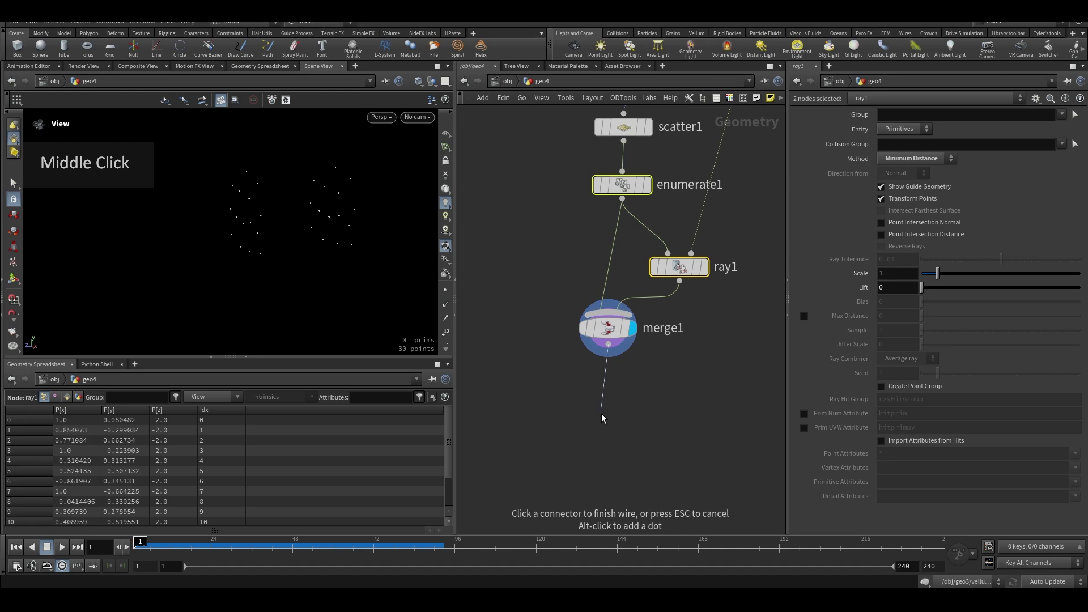
- Add add1 below merge1, building polygons By Group, added By Attribute using idx
{"action": "key", "text": "Tab"}
{"action": "type", "text": "add"}
{"action": "key", "text": "Return"}
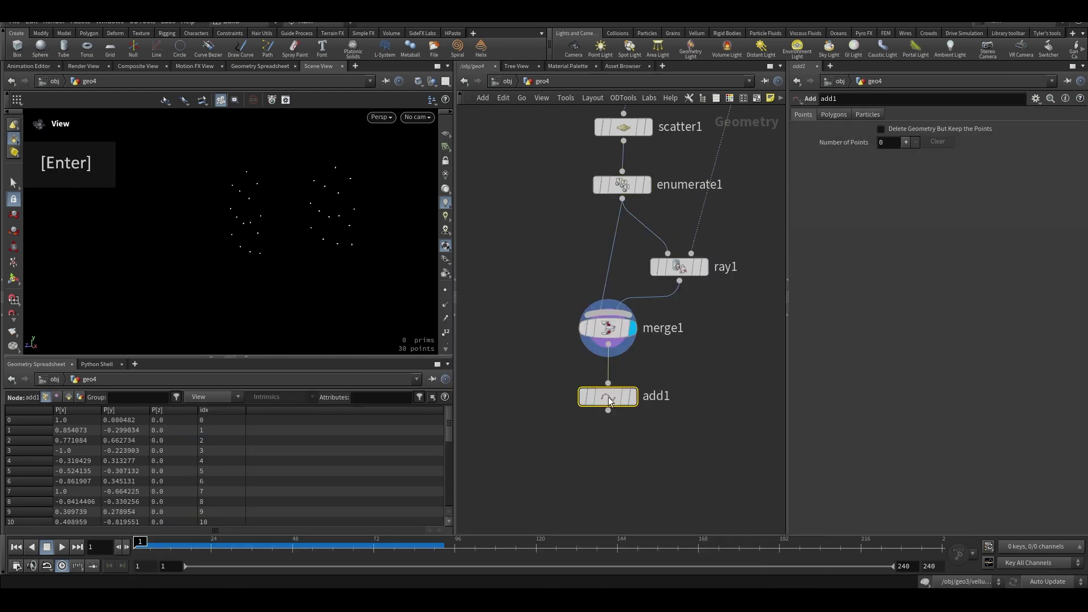
{"action": "left_click", "coordinate": [832, 113]}
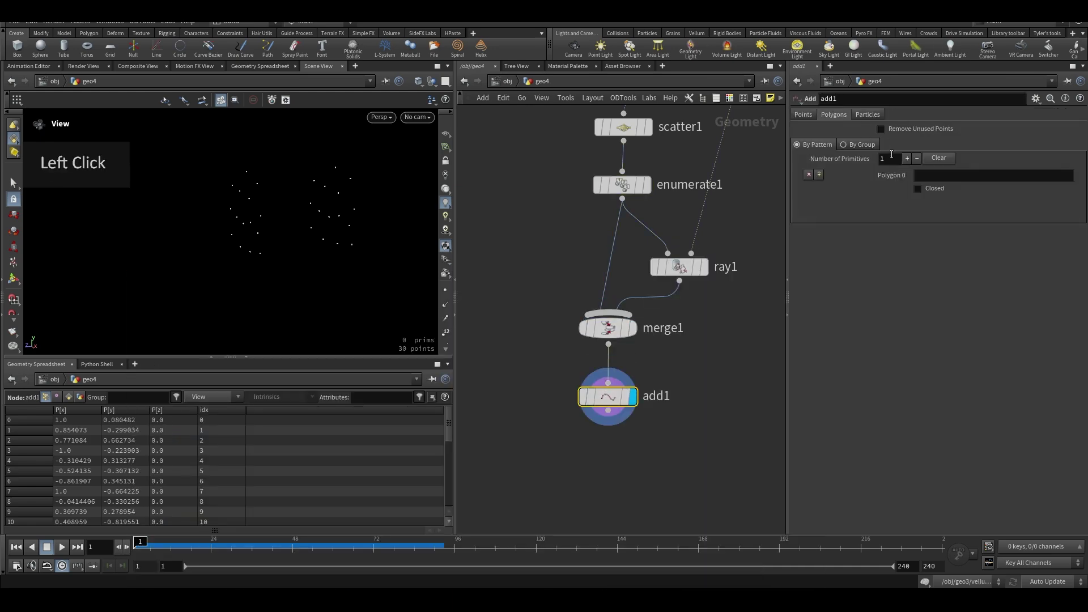
{"action": "left_click", "coordinate": [858, 145]}
{"action": "left_click", "coordinate": [916, 171]}
{"action": "left_click", "coordinate": [900, 227]}
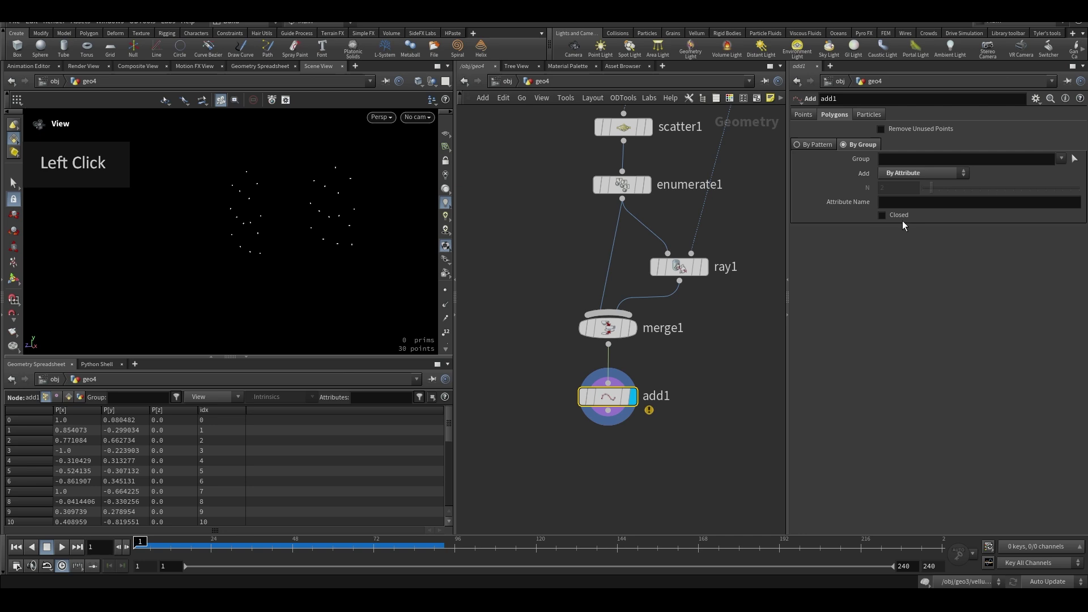
{"action": "left_click", "coordinate": [915, 201]}
{"action": "type", "text": "id"}
{"action": "key", "text": "Return"}
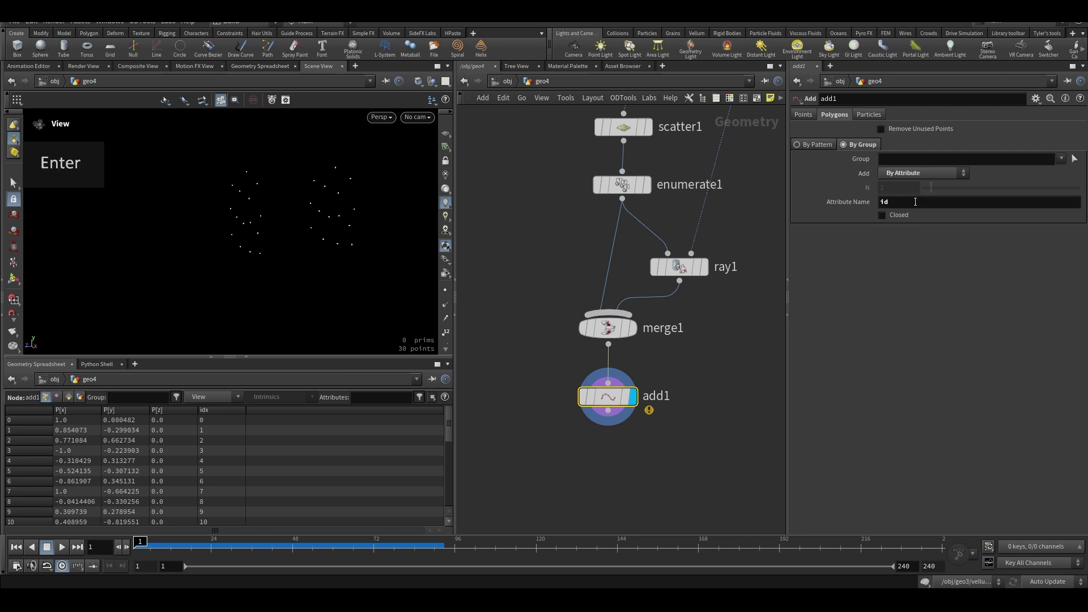
{"action": "type", "text": "x"}
{"action": "middle_click_drag", "start_coordinate": [693, 366], "coordinate": [697, 388]}
- Compare enumerate1, ray1 and merge1's 30 points, then display add1's 15 lines
{"action": "left_click", "coordinate": [315, 202]}
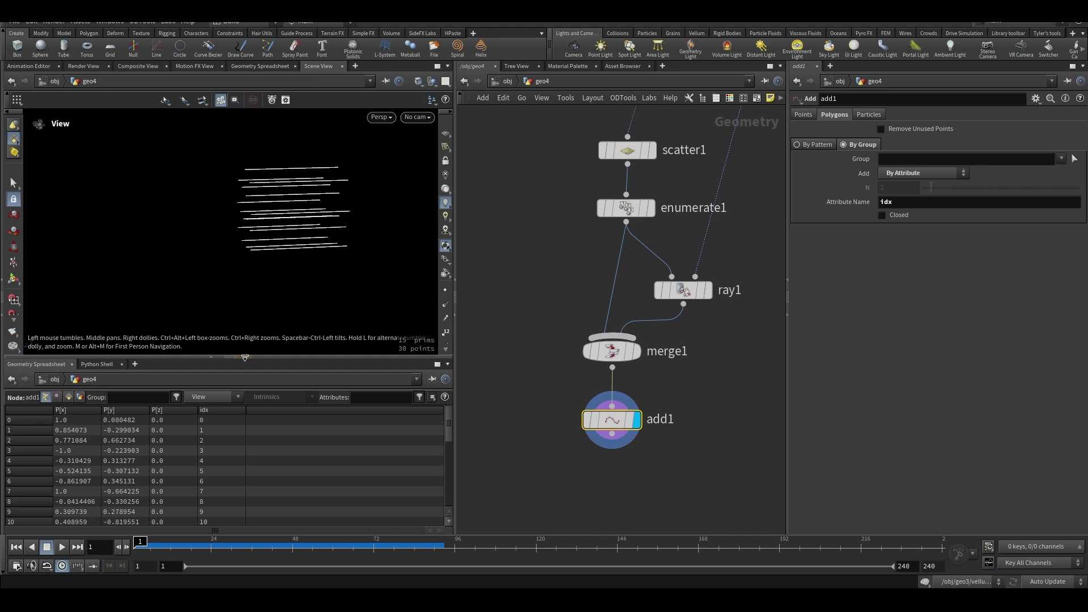
{"action": "left_click", "coordinate": [245, 358]}
{"action": "right_click_drag", "start_coordinate": [291, 257], "coordinate": [368, 295]}
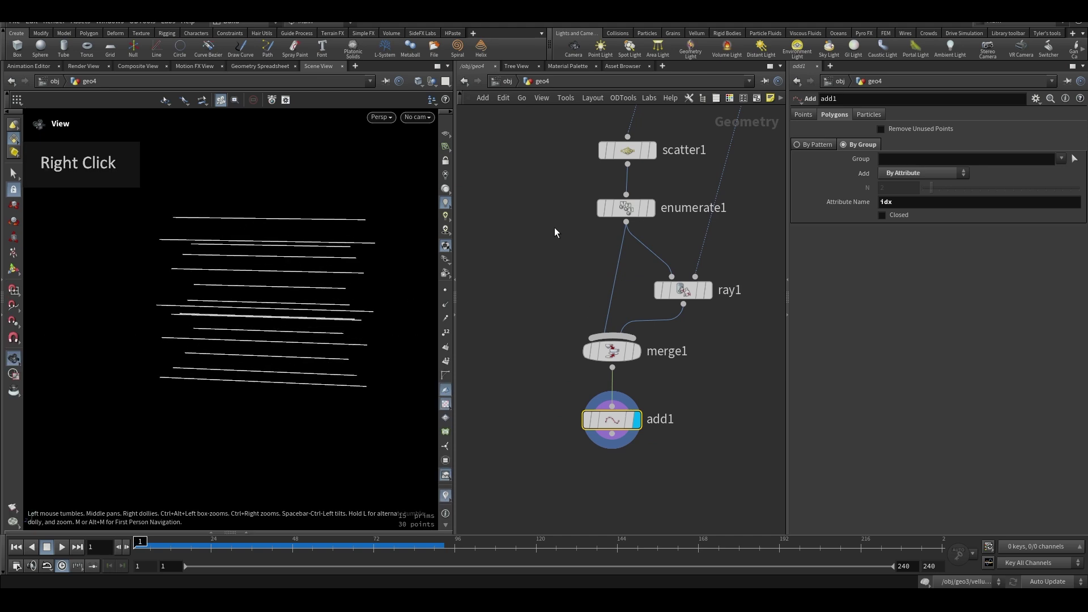
{"action": "key", "text": "r"}
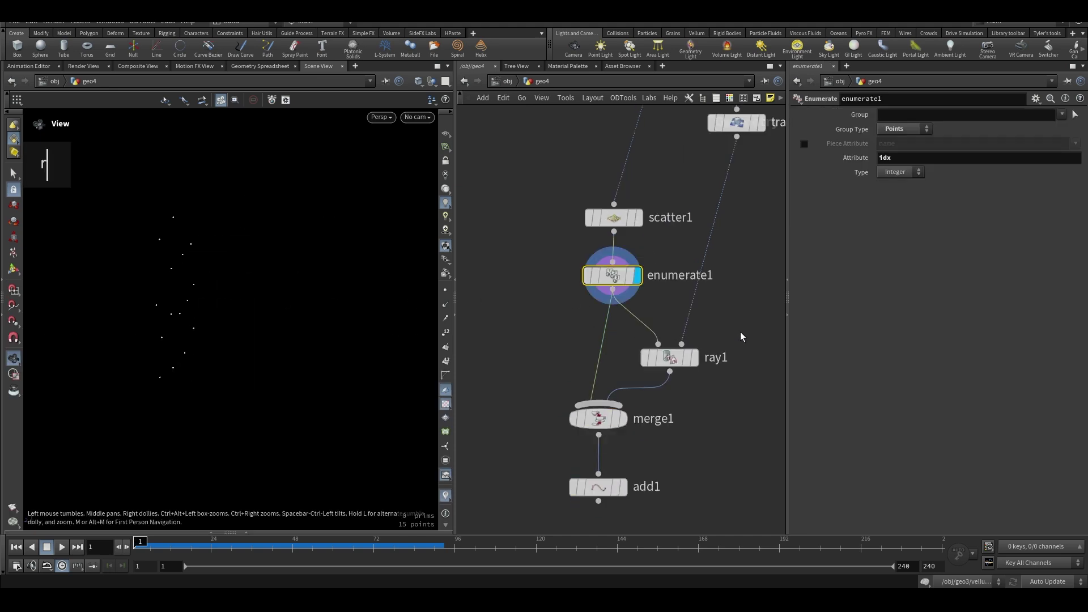
{"action": "left_click", "coordinate": [668, 357]}
{"action": "key", "text": "r"}
{"action": "left_click_drag", "start_coordinate": [380, 311], "coordinate": [466, 389]}
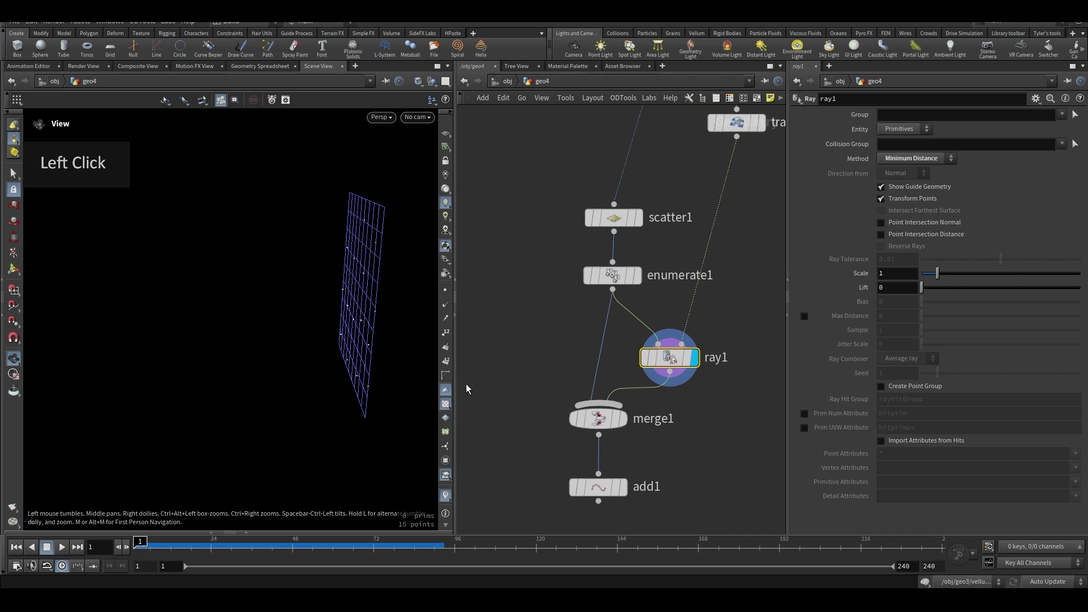
{"action": "left_click", "coordinate": [598, 418]}
{"action": "left_click", "coordinate": [623, 418]}
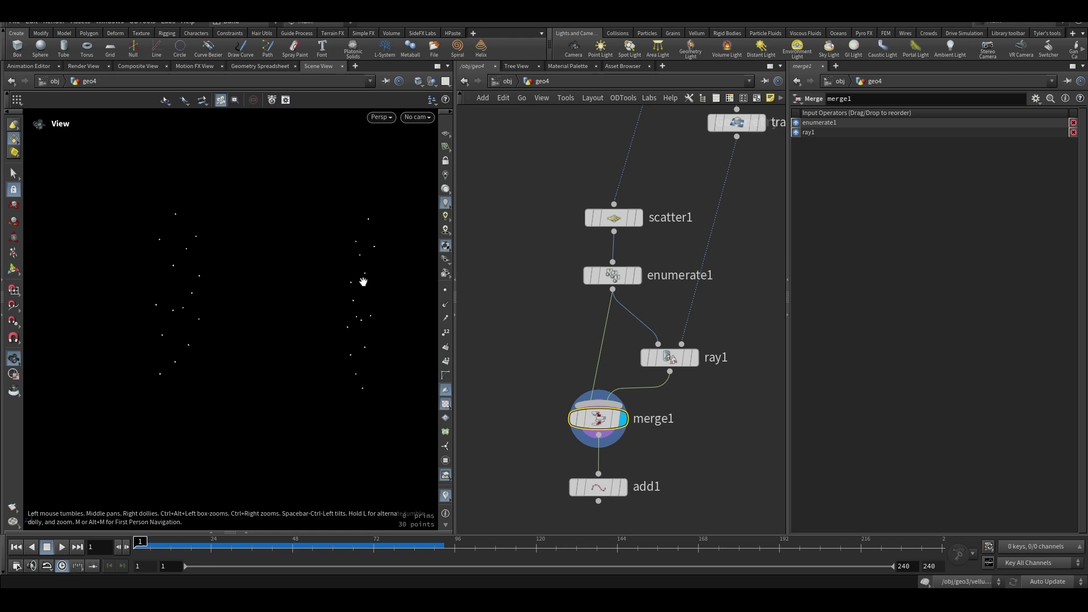
{"action": "left_click", "coordinate": [598, 486]}
{"action": "middle_click_drag", "start_coordinate": [658, 449], "coordinate": [690, 366]}
{"action": "key", "text": "r"}
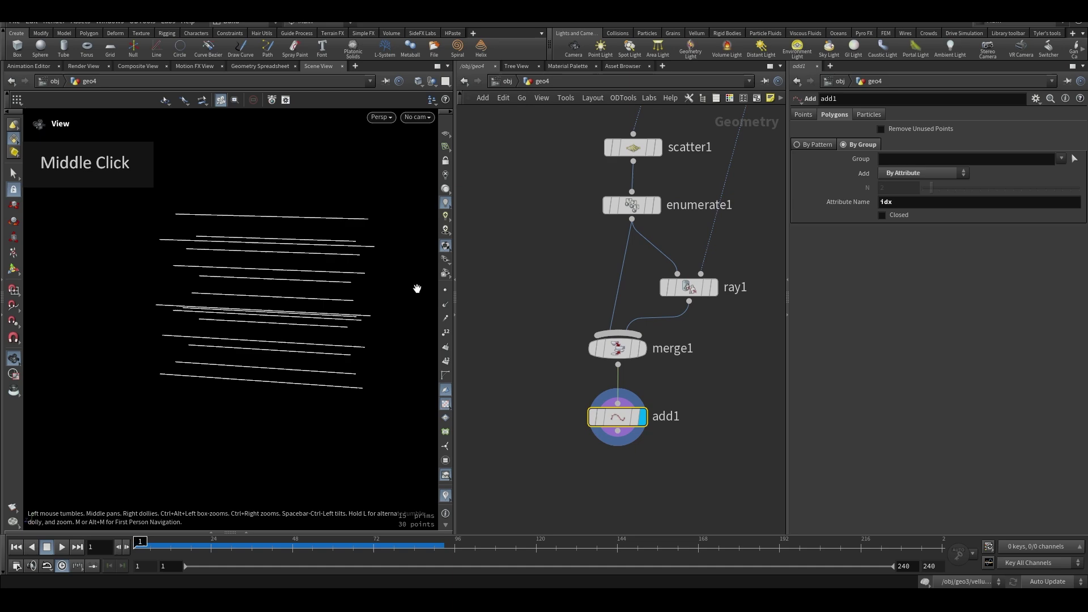
{"action": "left_click_drag", "start_coordinate": [314, 264], "coordinate": [310, 265]}
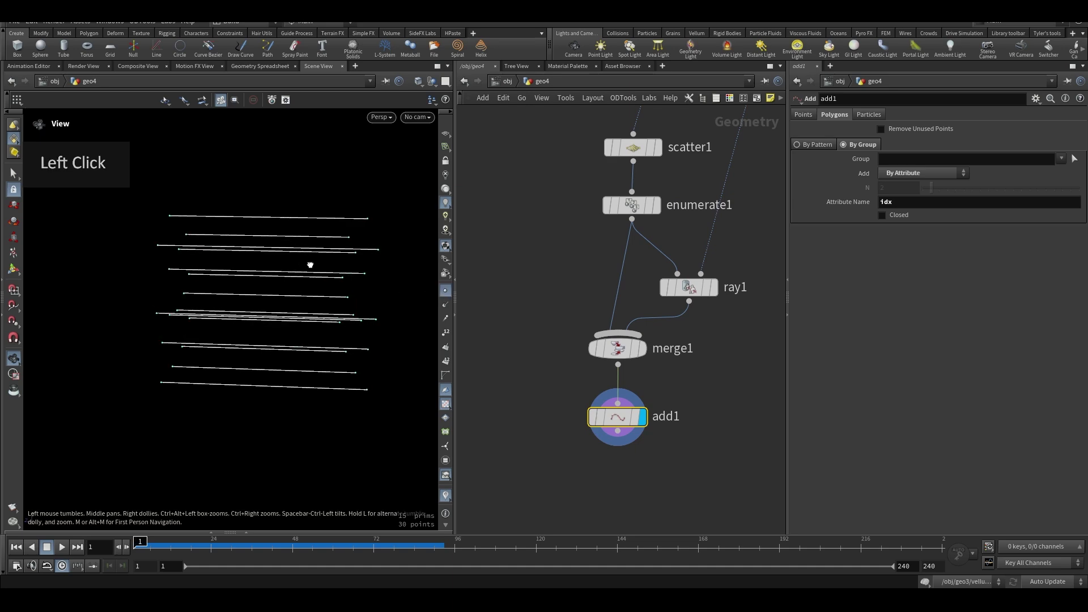
- Add a Resample node below add1 and display the resampled lines
{"action": "middle_click_drag", "start_coordinate": [494, 365], "coordinate": [455, 298]}
{"action": "right_click", "coordinate": [578, 369]}
{"action": "type", "text": "resa"}
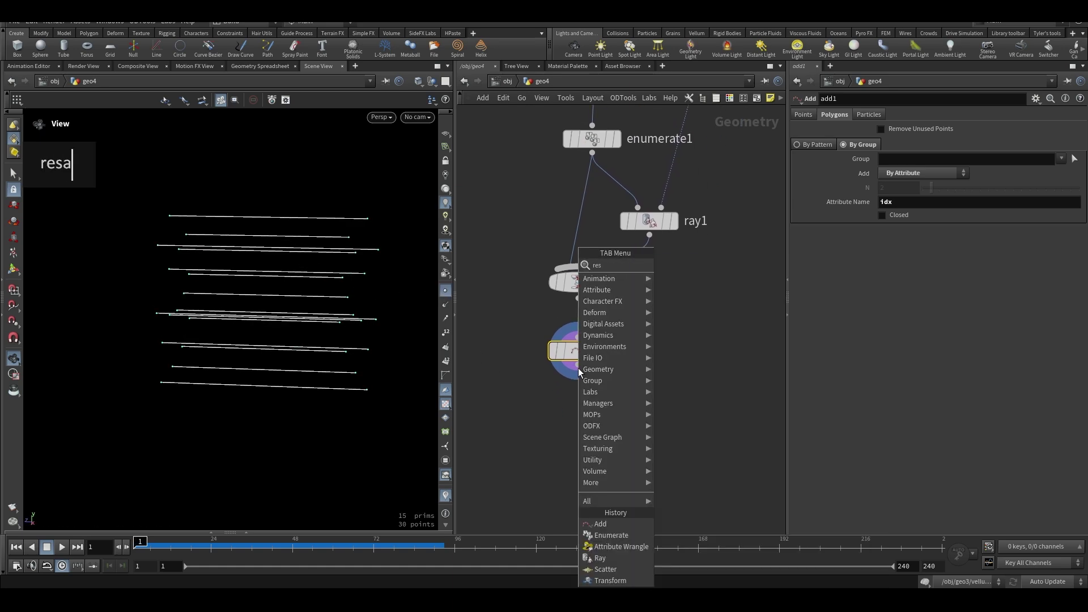
{"action": "key", "text": "Return"}
{"action": "key", "text": "r"}
{"action": "middle_click_drag", "start_coordinate": [257, 276], "coordinate": [261, 299]}
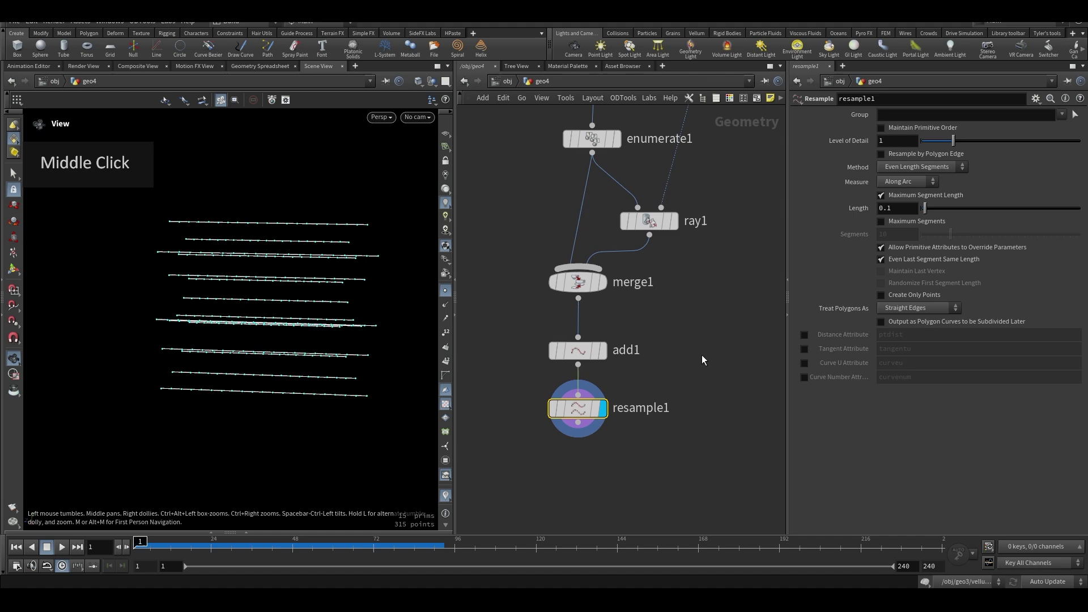
{"action": "scroll", "coordinate": [706, 351], "scroll_direction": "down", "scroll_amount": 3}
- Merge grid1 and transform1 into a new merge2 node
{"action": "left_click", "coordinate": [641, 181]}
{"action": "left_click", "coordinate": [689, 221], "text": "shift"}
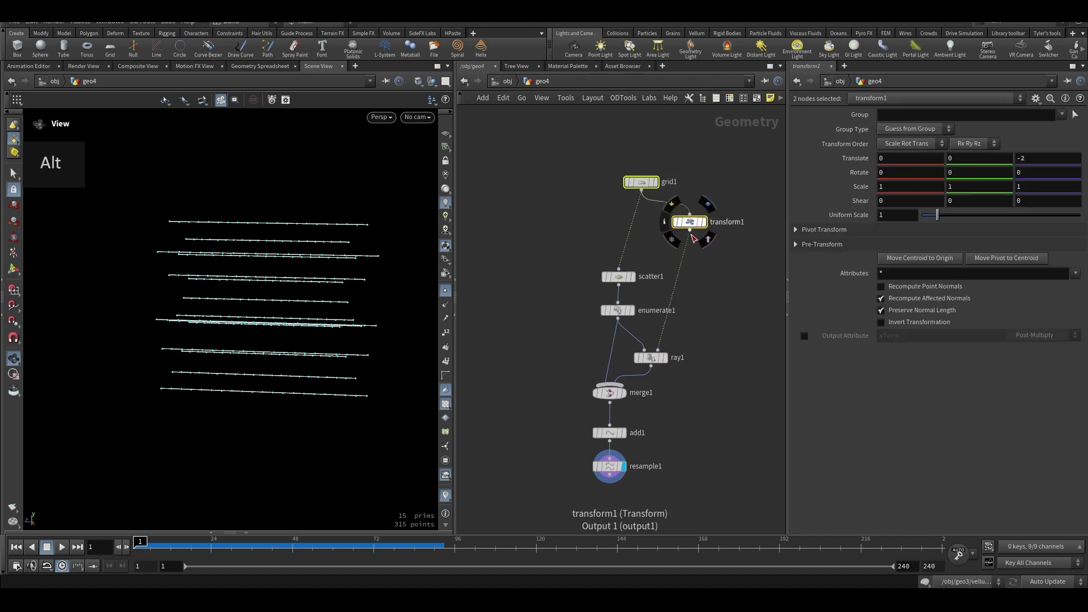
{"action": "left_click", "coordinate": [690, 230], "text": "alt"}
{"action": "middle_click_drag", "start_coordinate": [693, 471], "coordinate": [695, 423]}
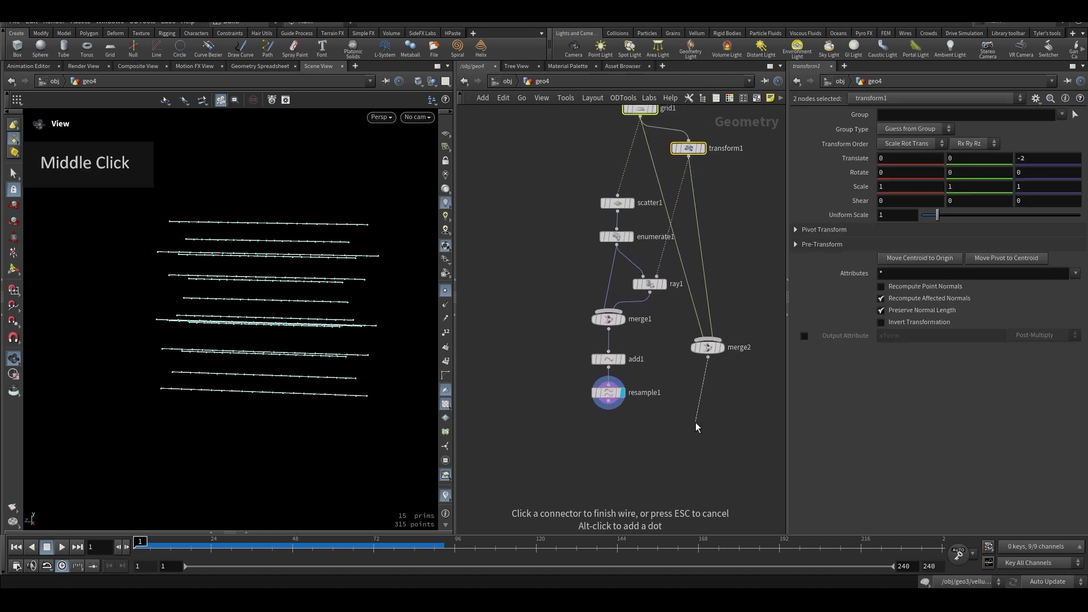
- Create a Mask from Geometry node with resample1 as input one and merge2 as reference
{"action": "key", "text": "Tab"}
{"action": "type", "text": "maskfro"}
{"action": "key", "text": "Return"}
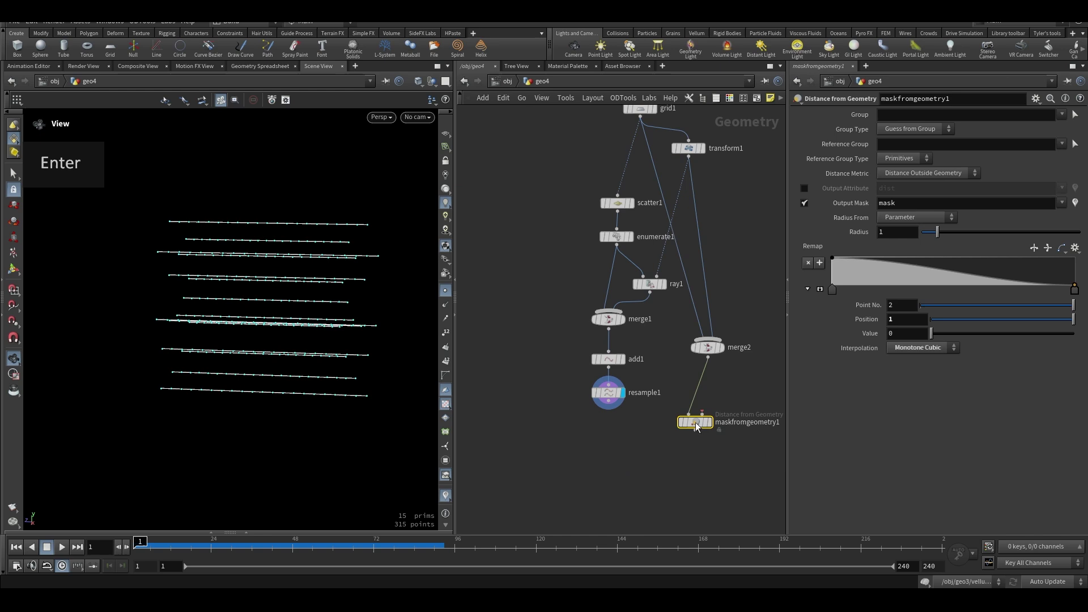
{"action": "scroll", "coordinate": [696, 426], "scroll_direction": "up", "scroll_amount": 3}
{"action": "left_click", "coordinate": [689, 390]}
{"action": "left_click", "coordinate": [523, 363]}
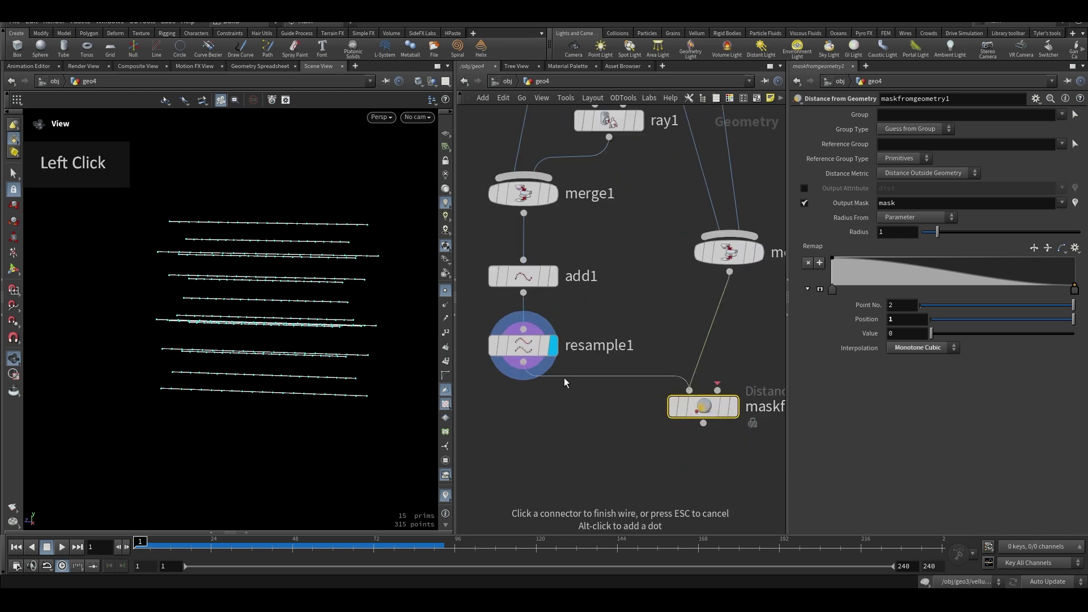
{"action": "left_click", "coordinate": [717, 390]}
{"action": "left_click", "coordinate": [729, 272]}
{"action": "left_click_drag", "start_coordinate": [707, 413], "coordinate": [600, 442]}
- Check merge2's two planes and resample1's lines, then display maskfromgeometry1's result
{"action": "left_click", "coordinate": [729, 250]}
{"action": "key", "text": "r"}
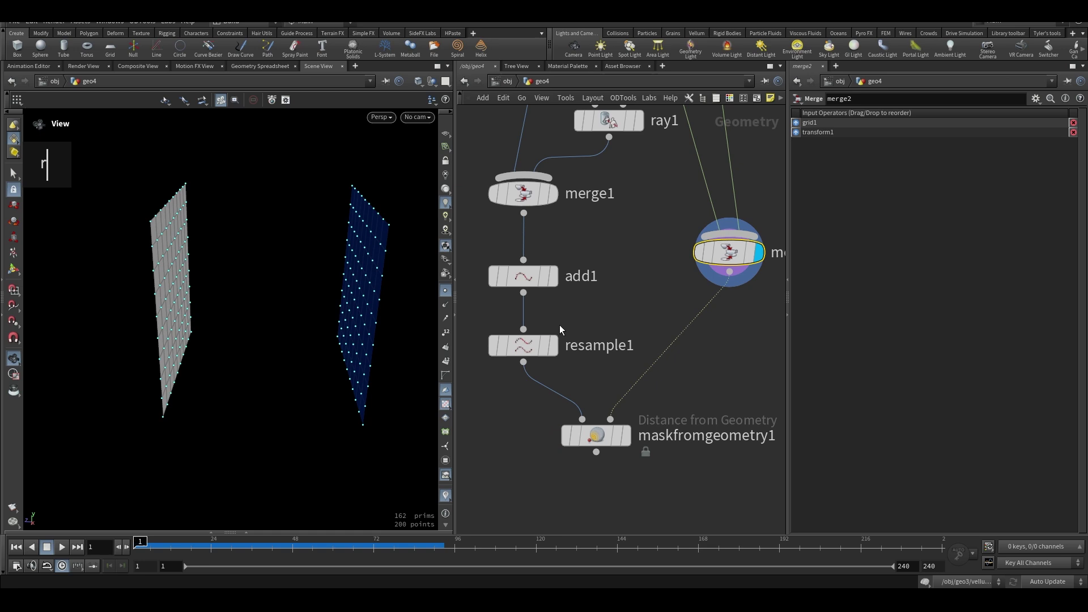
{"action": "left_click", "coordinate": [538, 343]}
{"action": "key", "text": "r"}
{"action": "left_click", "coordinate": [596, 436]}
{"action": "key", "text": "r"}
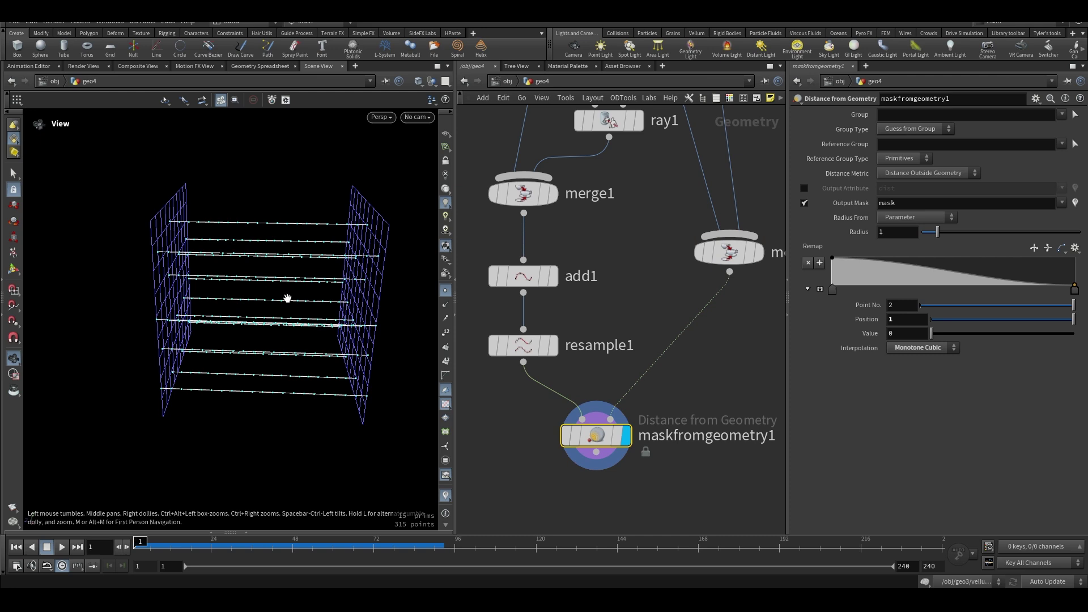
- Set maskfromgeometry1's Radius to 0.1
{"action": "left_click", "coordinate": [909, 234]}
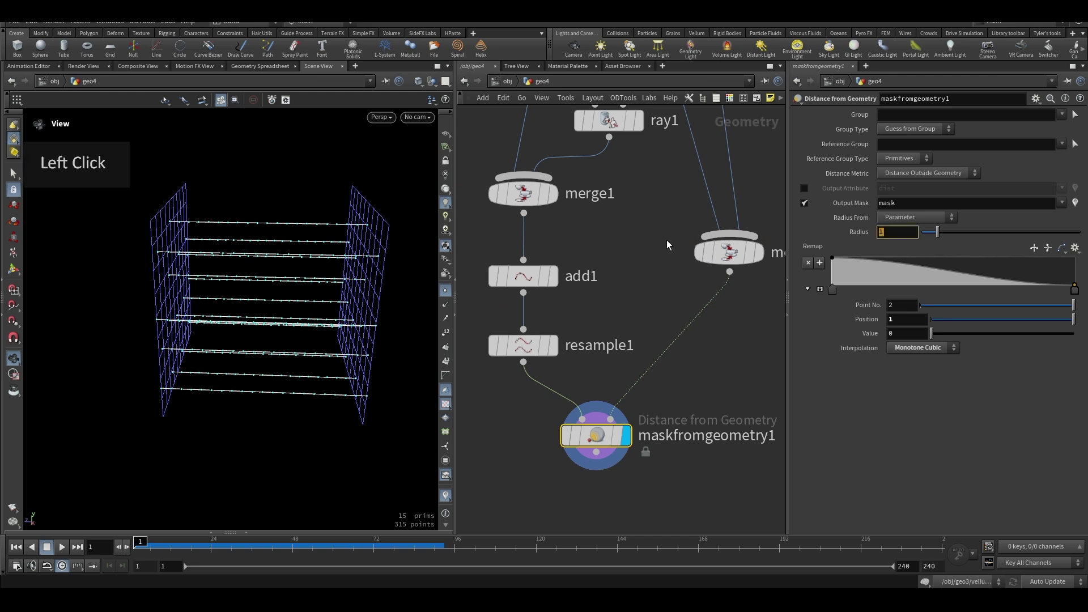
{"action": "type", "text": "0.1"}
{"action": "key", "text": "Return"}
- Add a Remap ramp point at about 0.14 raised to value 1
{"action": "left_click_drag", "start_coordinate": [865, 277], "coordinate": [867, 258]}
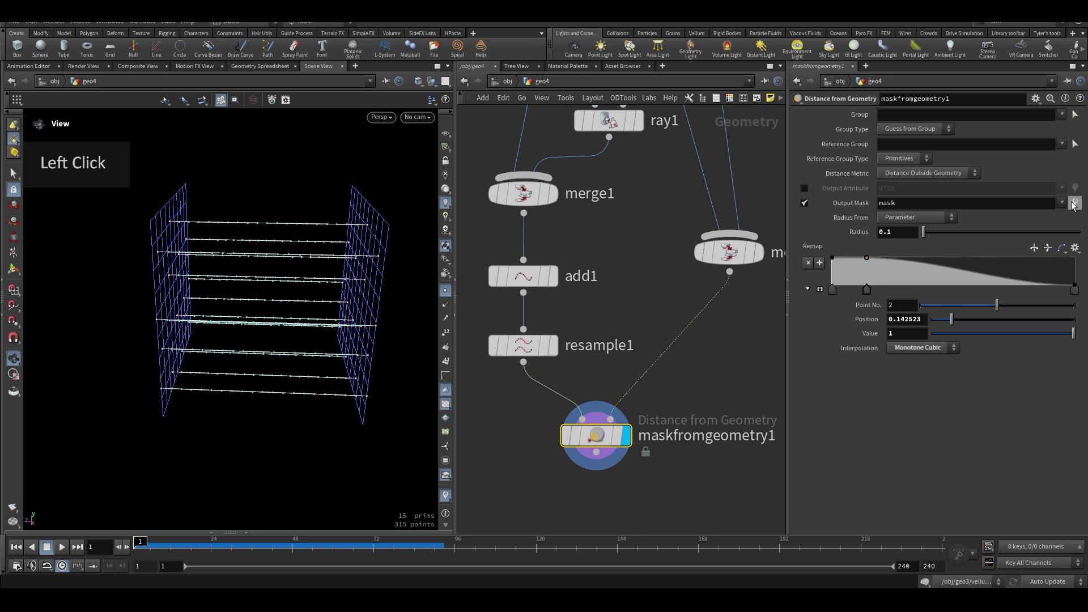
{"action": "left_click_drag", "start_coordinate": [163, 254], "coordinate": [356, 301]}
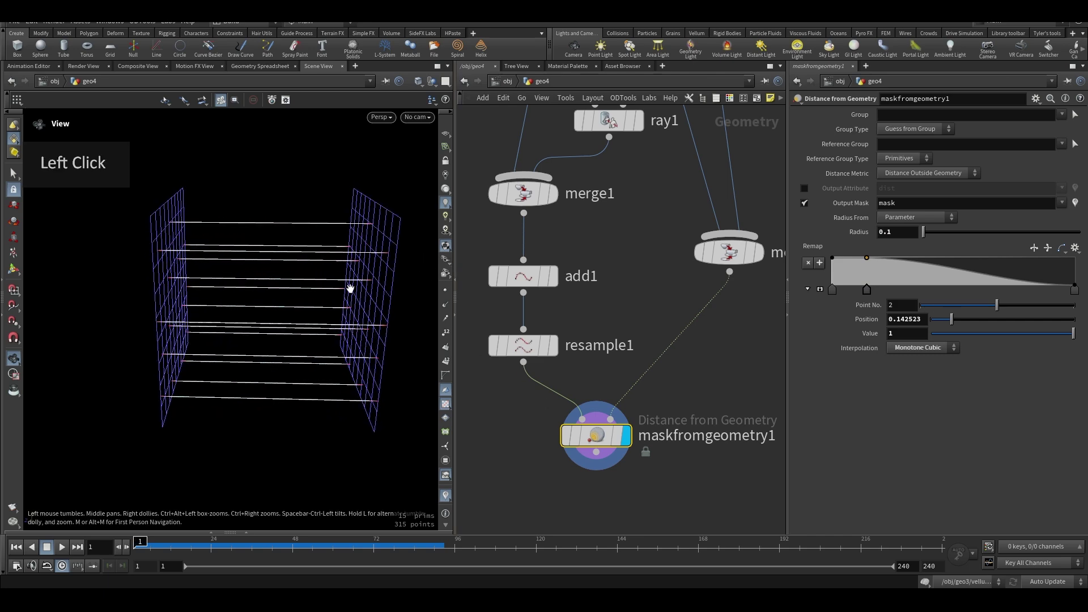
{"action": "middle_click_drag", "start_coordinate": [613, 464], "coordinate": [618, 385]}
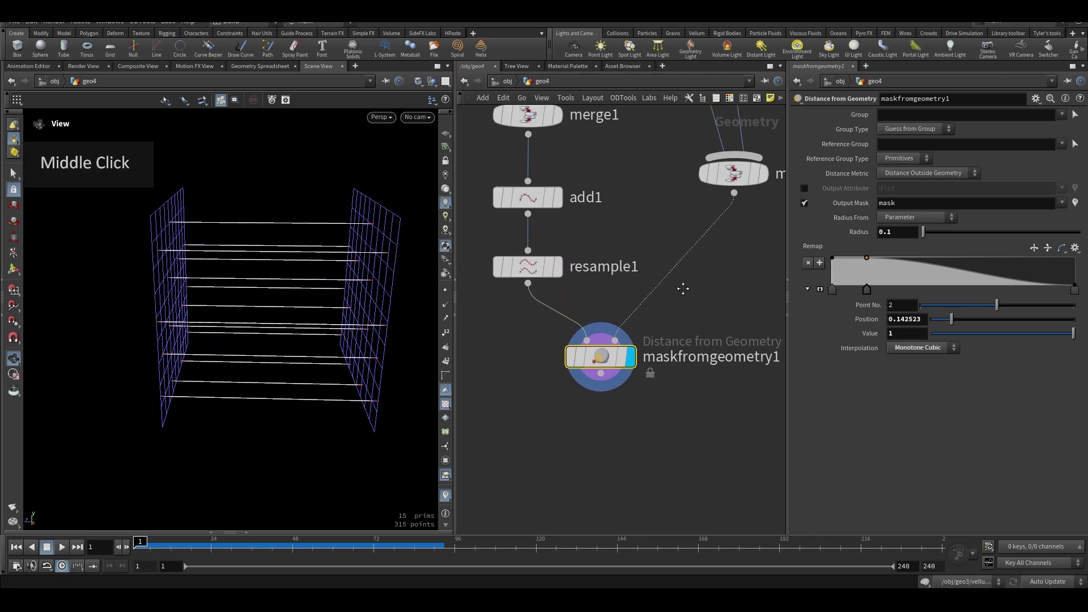
{"action": "right_click", "coordinate": [616, 383]}
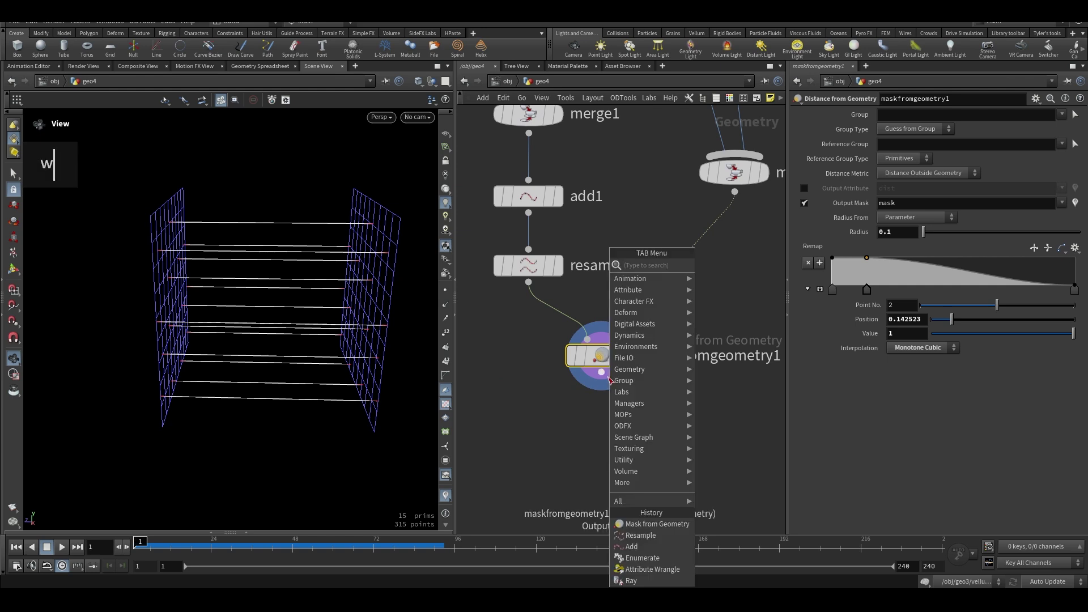
{"action": "type", "text": "wr"}
{"action": "key", "text": "Return"}
{"action": "left_click", "coordinate": [938, 131]}
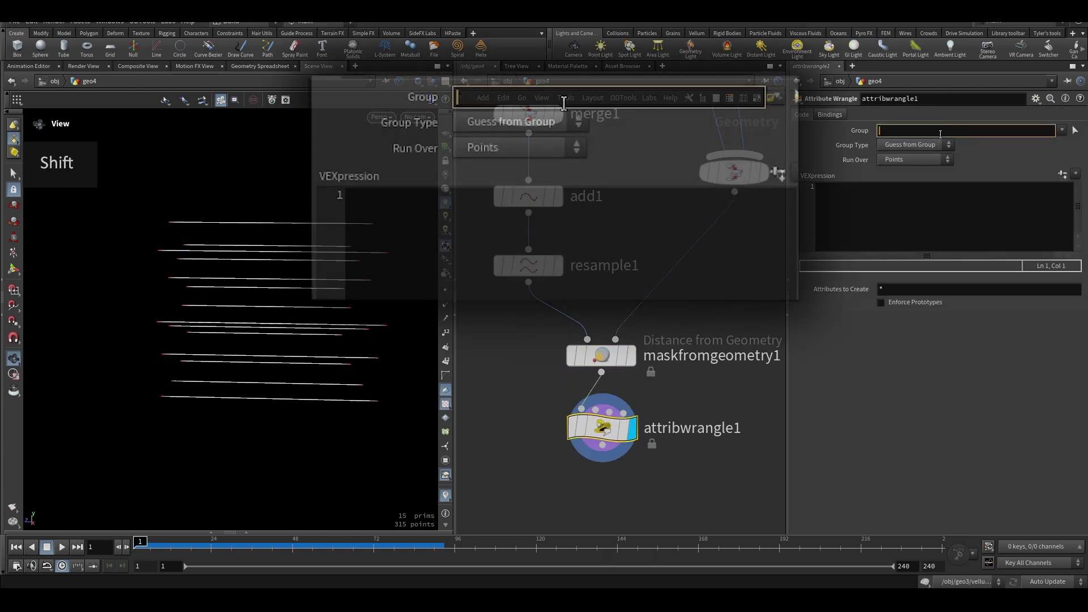
{"action": "type", "text": "@mask."}
{"action": "key", "text": "BackSpace"}
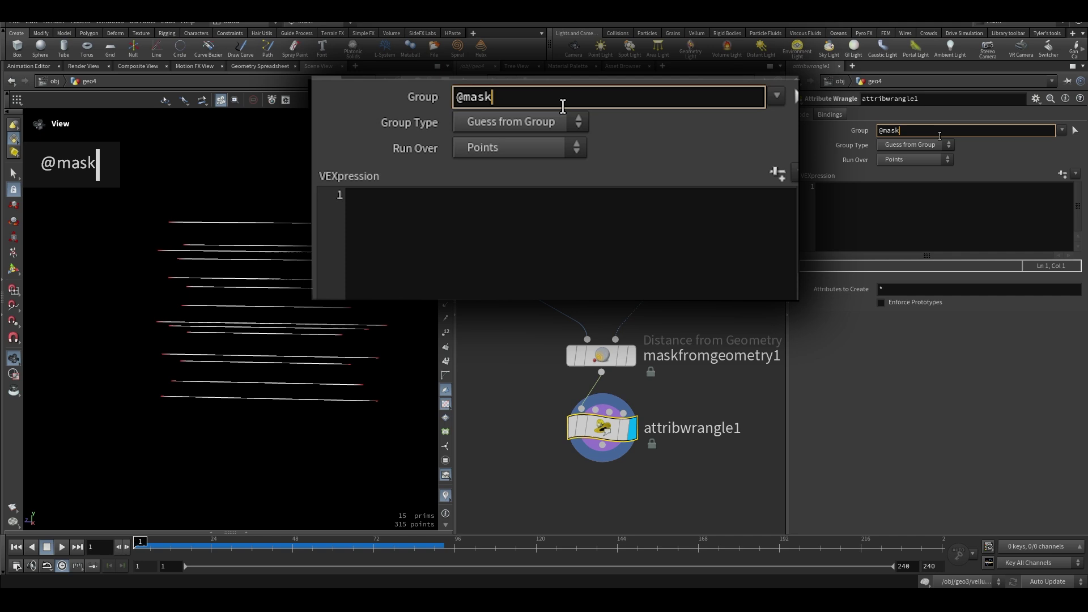
{"action": "type", "text": ">.9"}
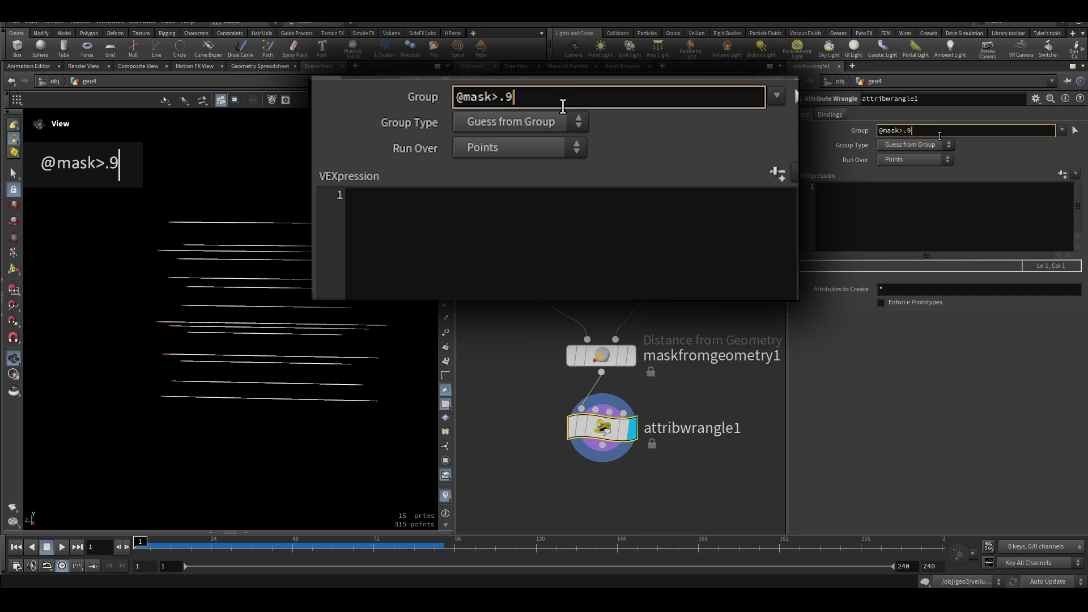
{"action": "key", "text": "Tab"}
{"action": "type", "text": "i@group_pin = 1;"}
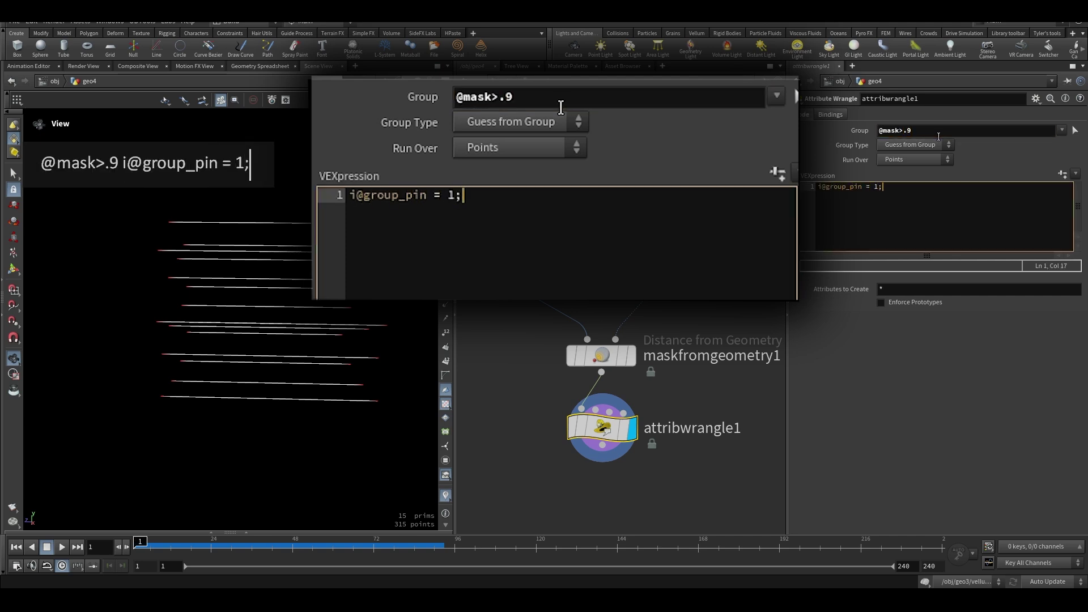
{"action": "key", "text": "Return"}
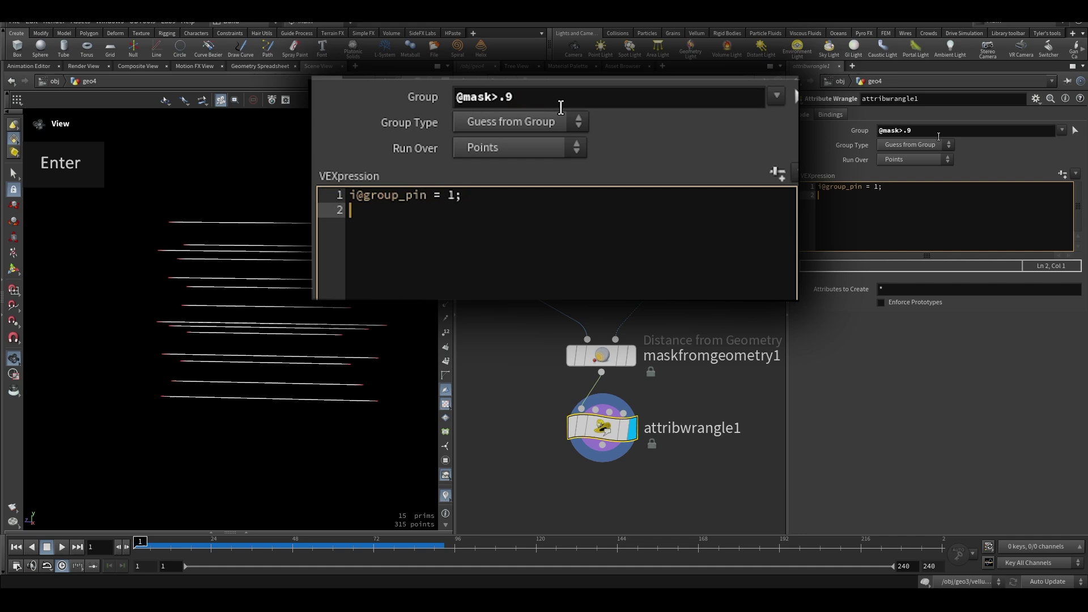
{"action": "middle_click_drag", "start_coordinate": [724, 311], "coordinate": [722, 283]}
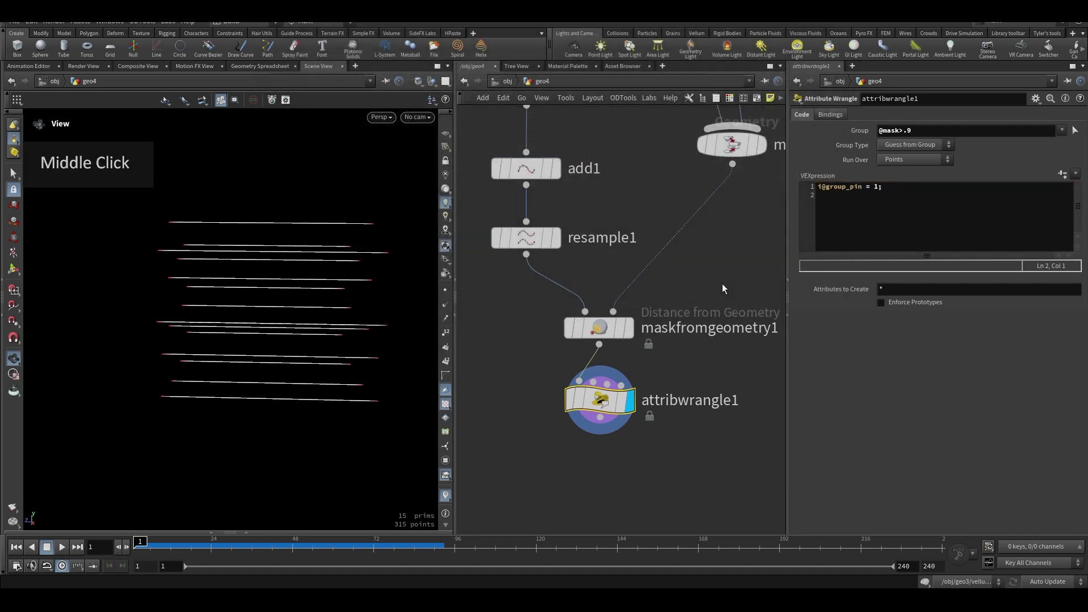
- Add a Vellum Configure Hair node below the wrangle and display it
{"action": "right_click", "coordinate": [608, 428]}
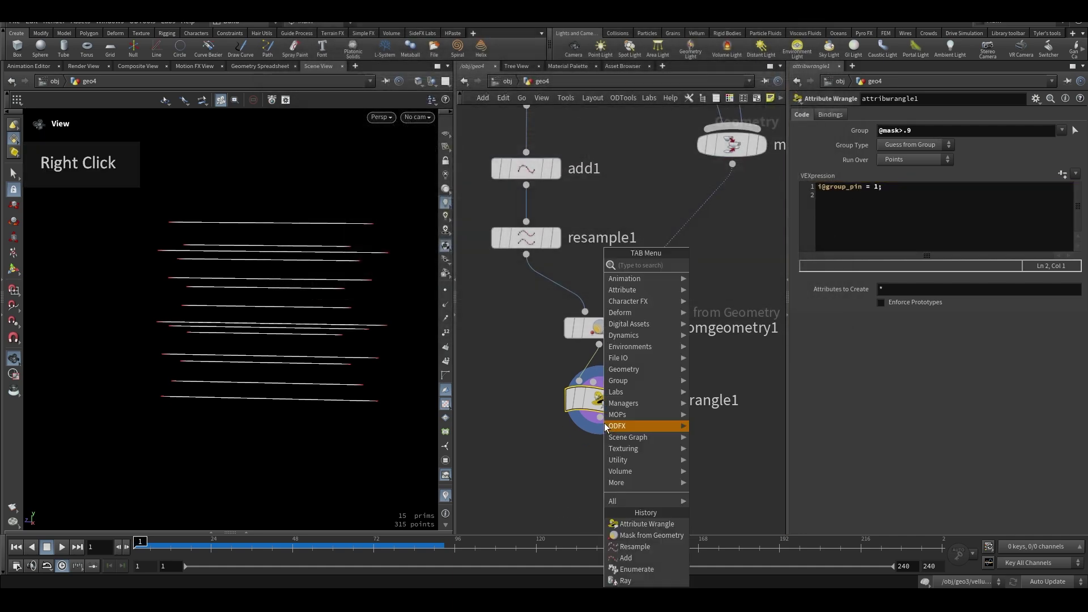
{"action": "type", "text": "vellum con"}
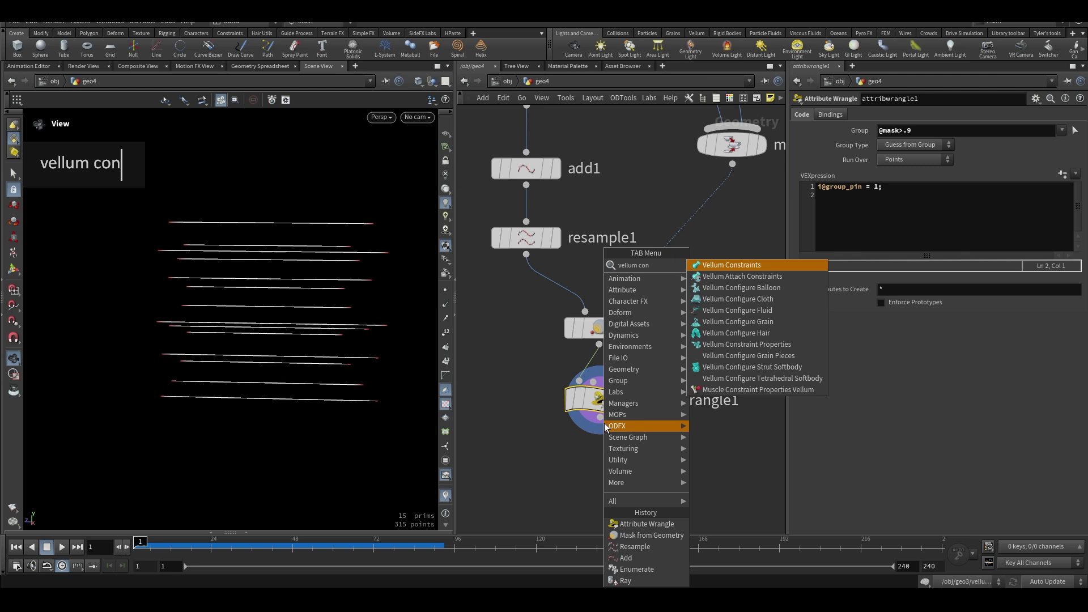
{"action": "type", "text": "fi"}
{"action": "key", "text": "BackSpace"}
{"action": "key", "text": "BackSpace"}
{"action": "type", "text": "ha"}
{"action": "key", "text": "Return"}
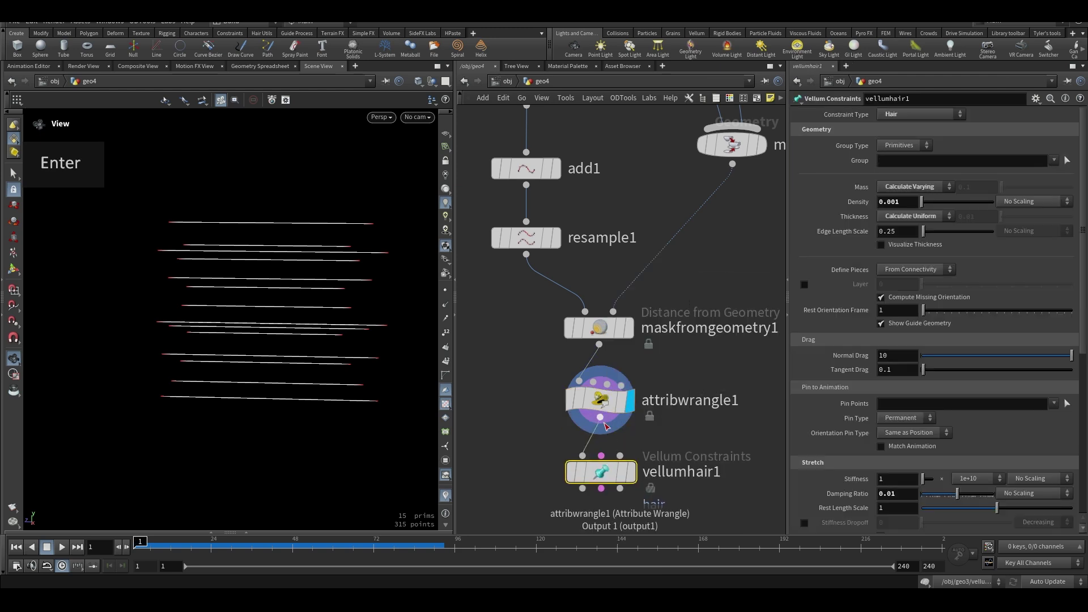
{"action": "key", "text": "r"}
- Set vellumhair1's Pin Points group to pin
{"action": "scroll", "coordinate": [964, 432], "scroll_direction": "down", "scroll_amount": 3}
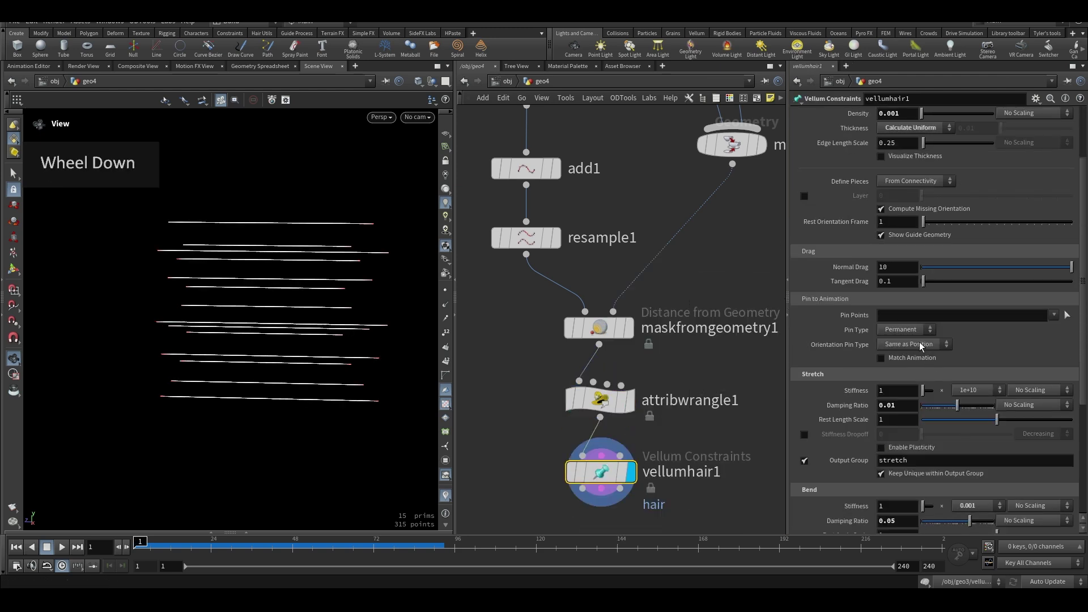
{"action": "left_click", "coordinate": [924, 316]}
{"action": "type", "text": "pin"}
{"action": "key", "text": "Return"}
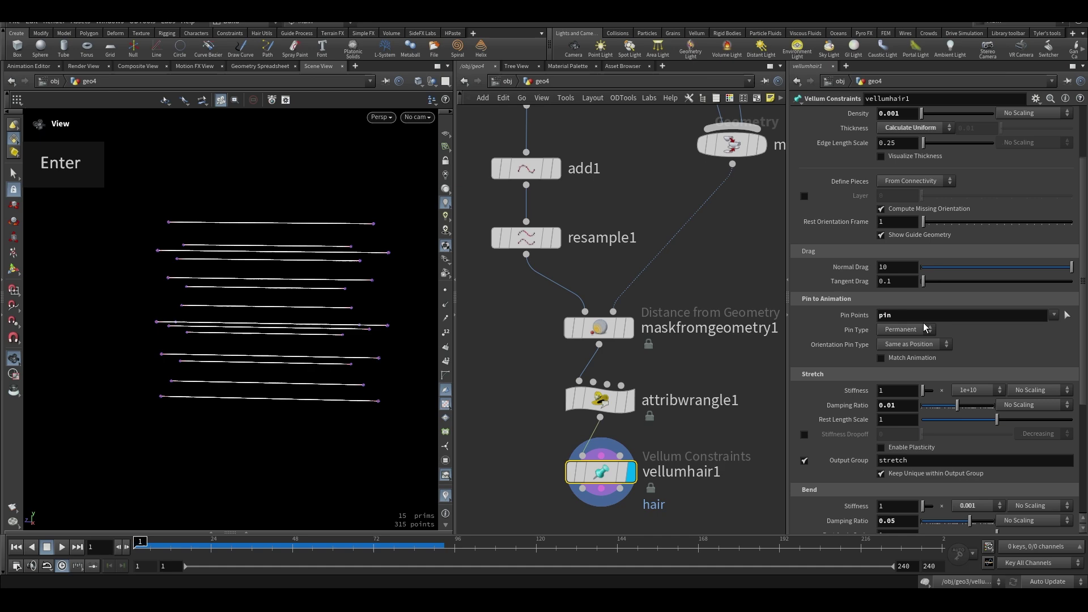
- Wire merge2's output into vellumhair1's second input
{"action": "scroll", "coordinate": [701, 308], "scroll_direction": "down", "scroll_amount": 2}
{"action": "left_click", "coordinate": [639, 327]}
{"action": "middle_click_drag", "start_coordinate": [650, 324], "coordinate": [681, 357]}
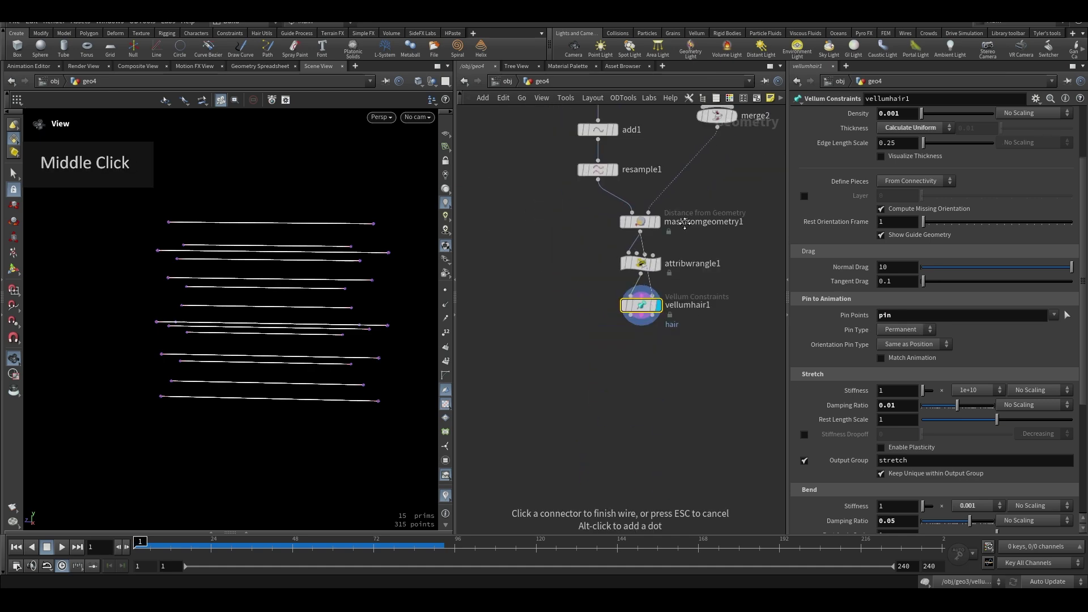
{"action": "scroll", "coordinate": [681, 357], "scroll_direction": "down", "scroll_amount": 2}
{"action": "left_click", "coordinate": [687, 319]}
{"action": "middle_click_drag", "start_coordinate": [687, 318], "coordinate": [709, 320]}
{"action": "scroll", "coordinate": [635, 379], "scroll_direction": "up", "scroll_amount": 3}
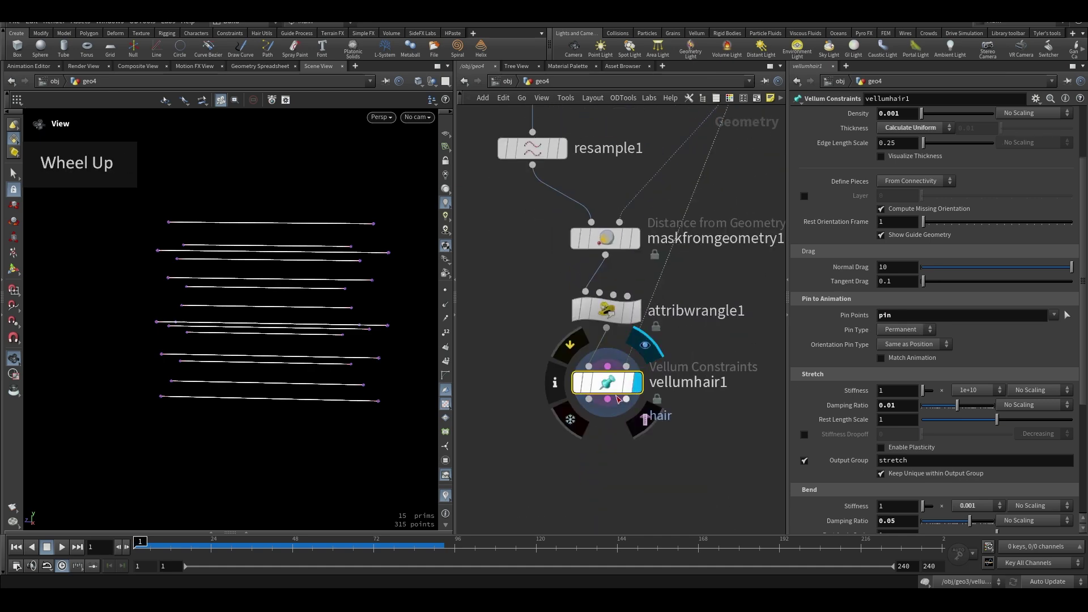
- Add vellumsolver1 below vellumhair1, display it, and play the hair simulation briefly
{"action": "right_click", "coordinate": [592, 400]}
{"action": "type", "text": "vellum so"}
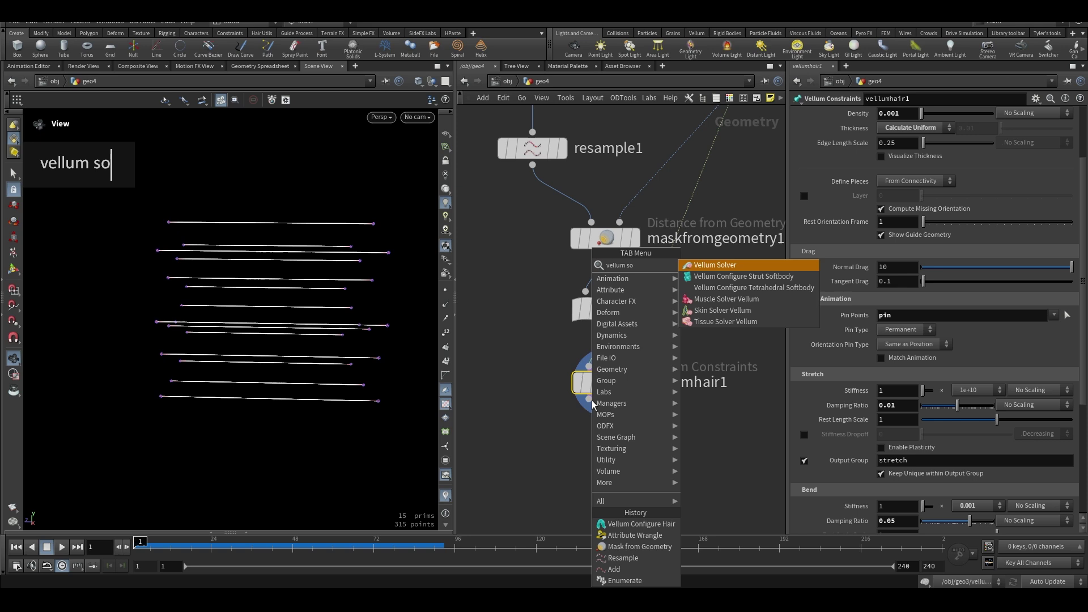
{"action": "key", "text": "Return"}
{"action": "left_click", "coordinate": [614, 444]}
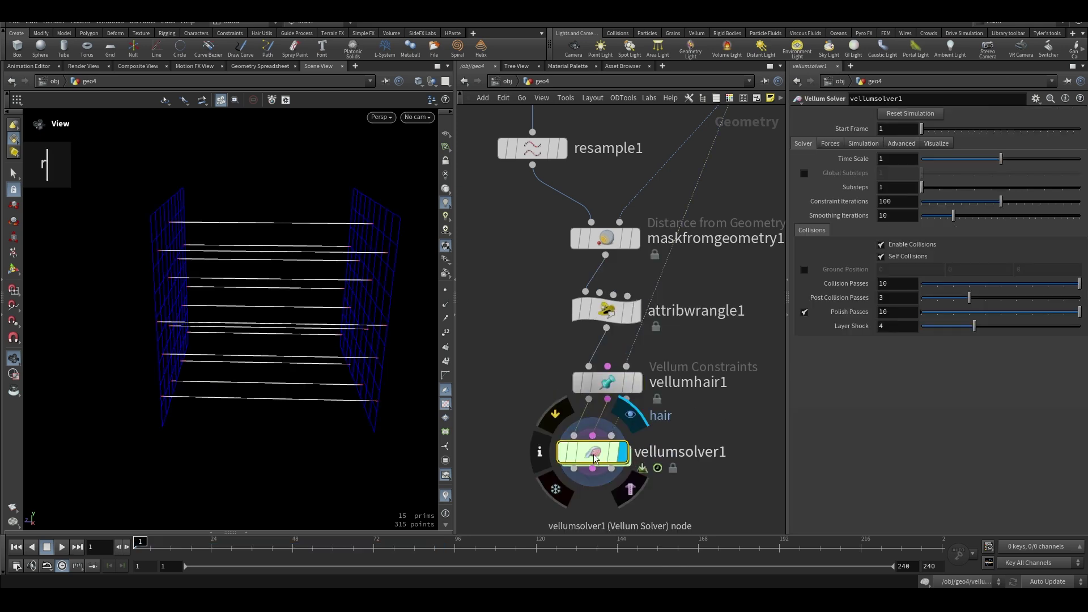
{"action": "left_click_drag", "start_coordinate": [595, 454], "coordinate": [611, 471]}
{"action": "key", "text": "Up"}
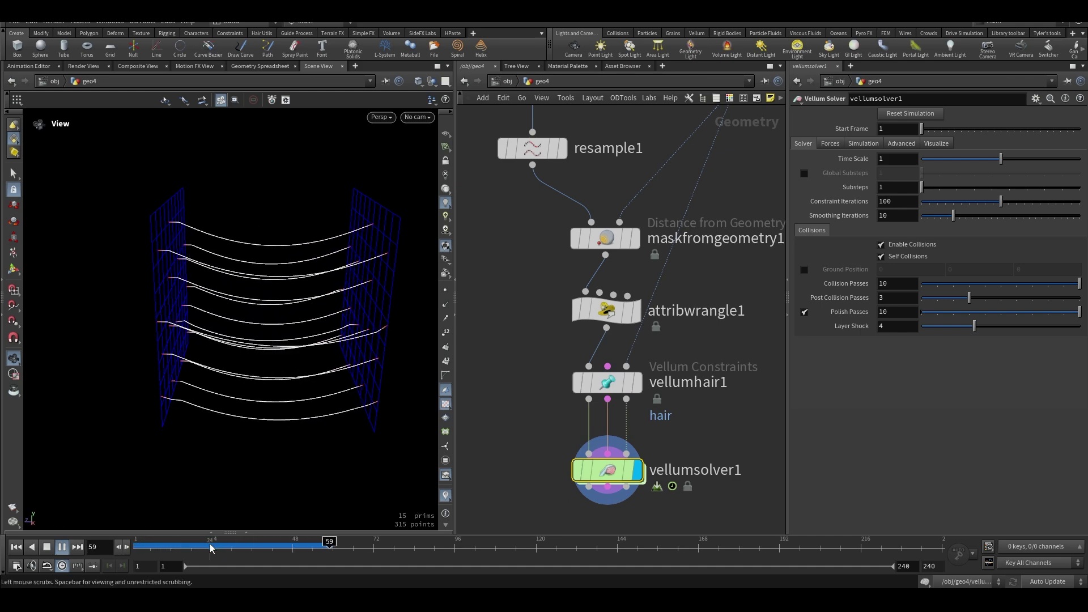
{"action": "left_click", "coordinate": [46, 547]}
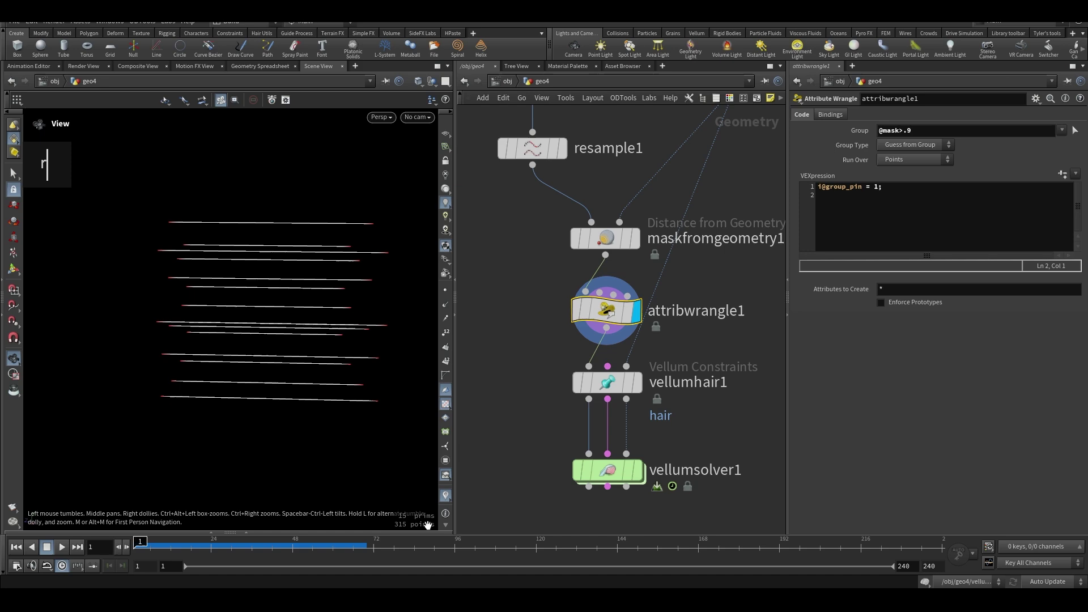
- Create a Convert Line node below attribwrangle1
{"action": "key", "text": "s"}
{"action": "left_click", "coordinate": [371, 247]}
{"action": "key", "text": "Escape"}
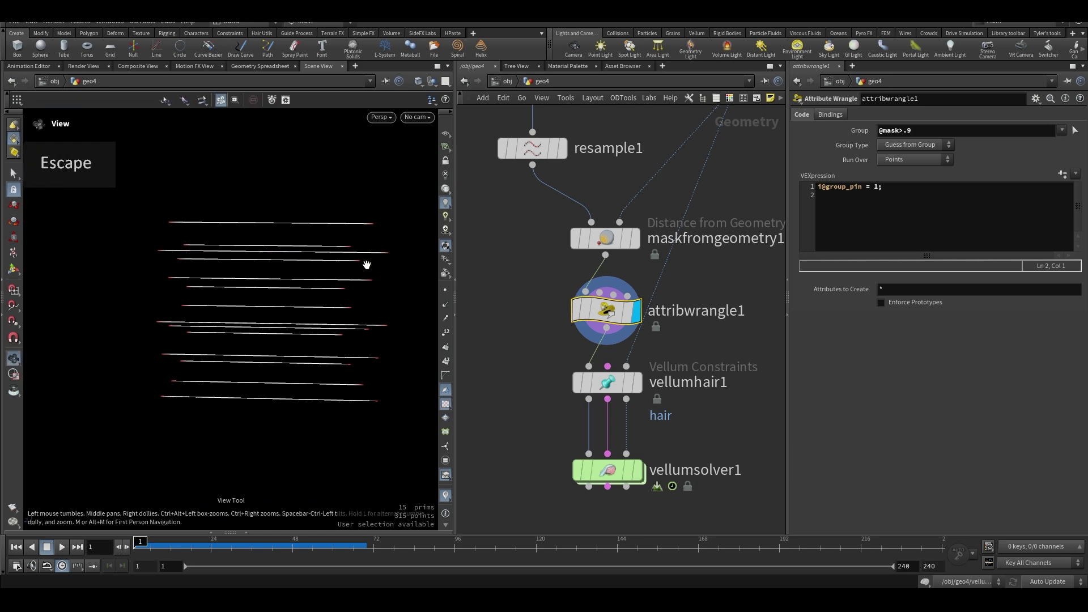
{"action": "right_click", "coordinate": [616, 335]}
{"action": "type", "text": "convert"}
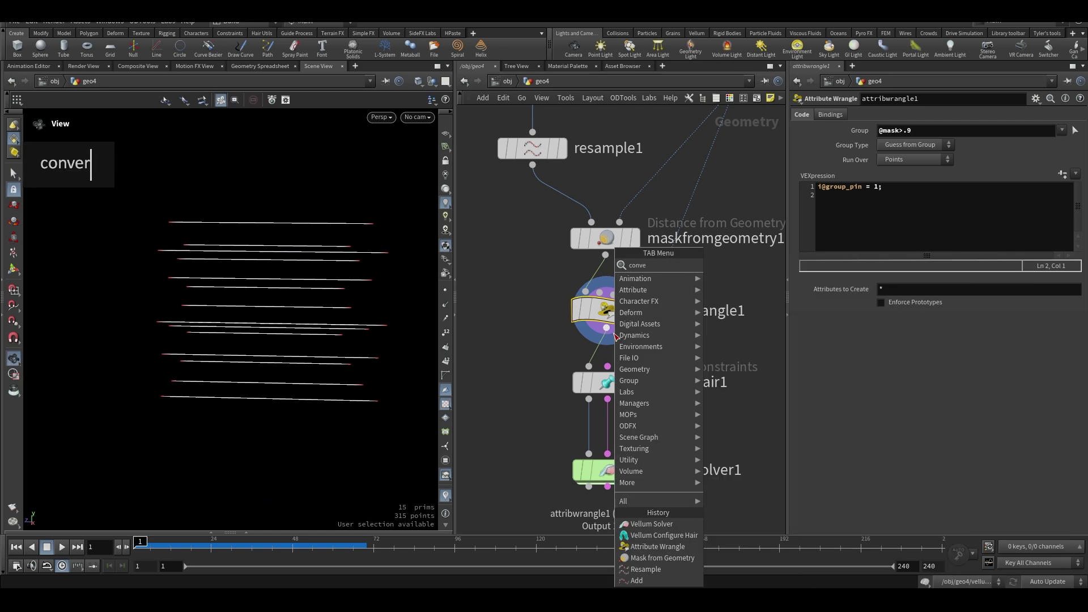
{"action": "key", "text": "Return"}
{"action": "left_click", "coordinate": [615, 338]}
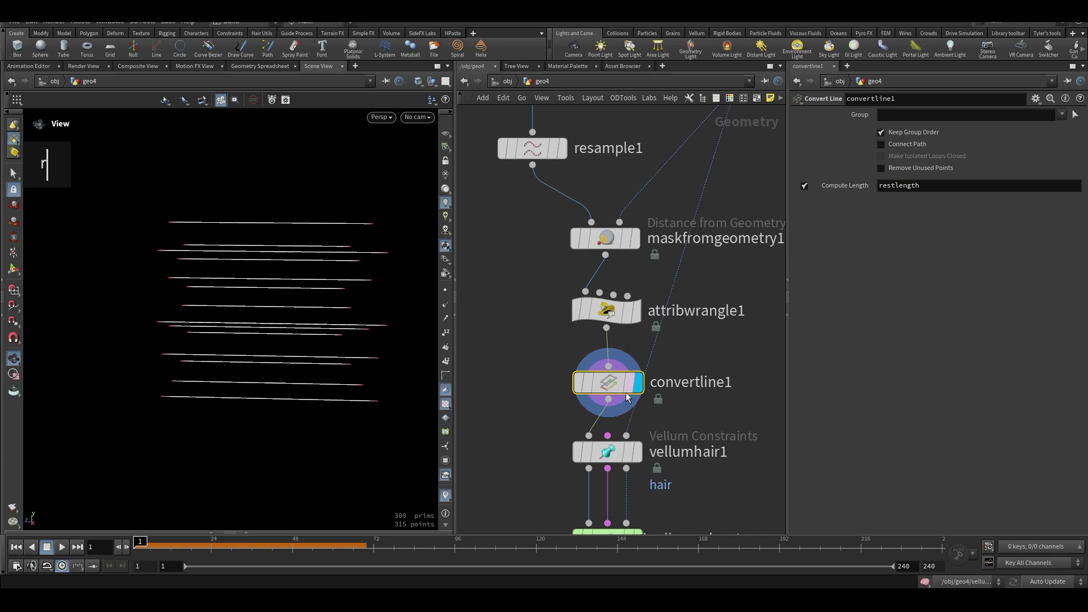
- Drop convertline1 onto the wire before vellumhair1, move nodes up, and display attribwrangle1
{"action": "left_click_drag", "start_coordinate": [607, 385], "coordinate": [605, 386]}
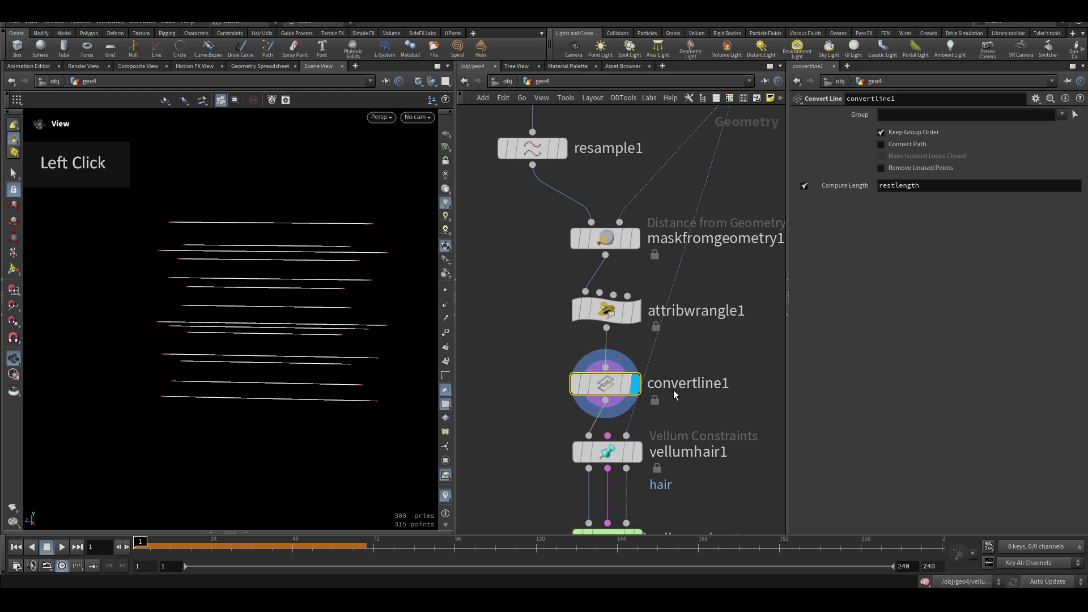
{"action": "mouse_move", "coordinate": [672, 400]}
{"action": "middle_mouse_down"}
{"action": "mouse_move", "coordinate": [678, 341]}
{"action": "mouse_move", "coordinate": [672, 419]}
{"action": "mouse_move", "coordinate": [671, 400]}
{"action": "middle_mouse_up"}
{"action": "scroll", "coordinate": [679, 343], "scroll_direction": "up", "scroll_amount": 2}
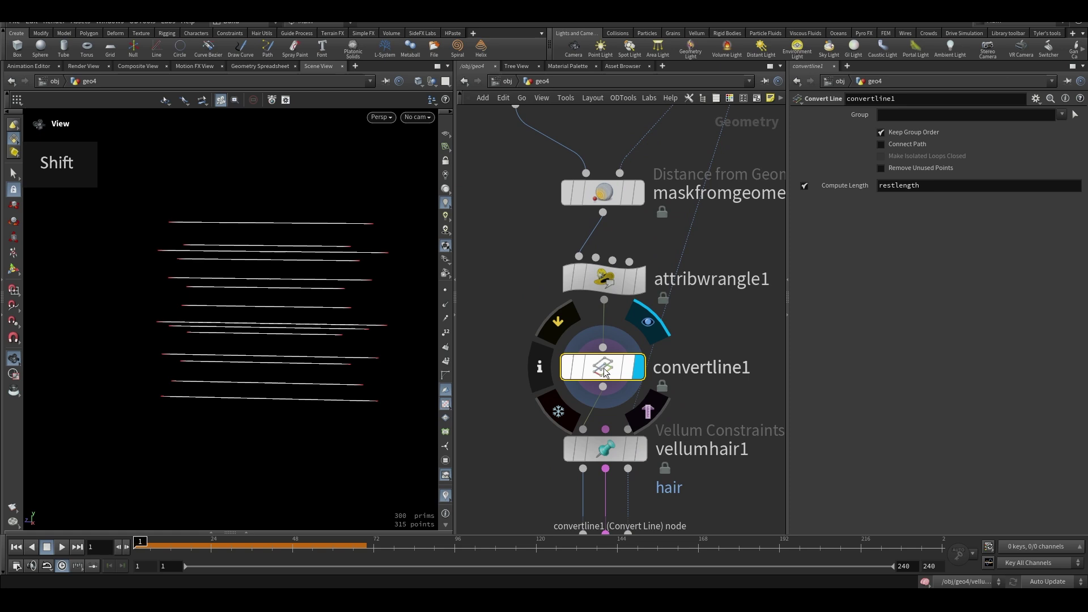
{"action": "left_click_drag", "start_coordinate": [601, 367], "coordinate": [604, 294], "text": "shift"}
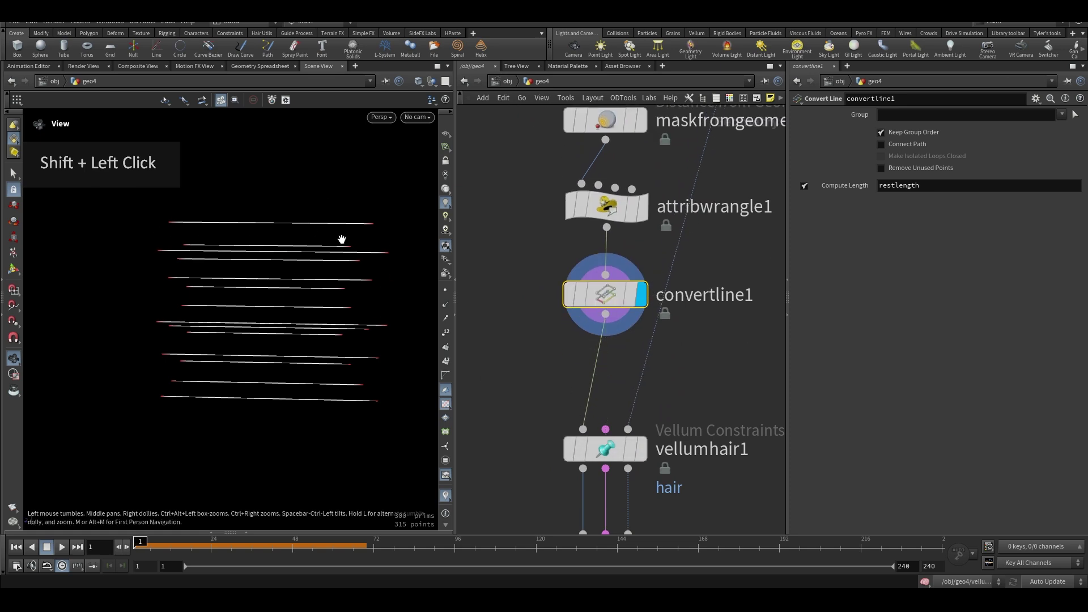
{"action": "key", "text": "r"}
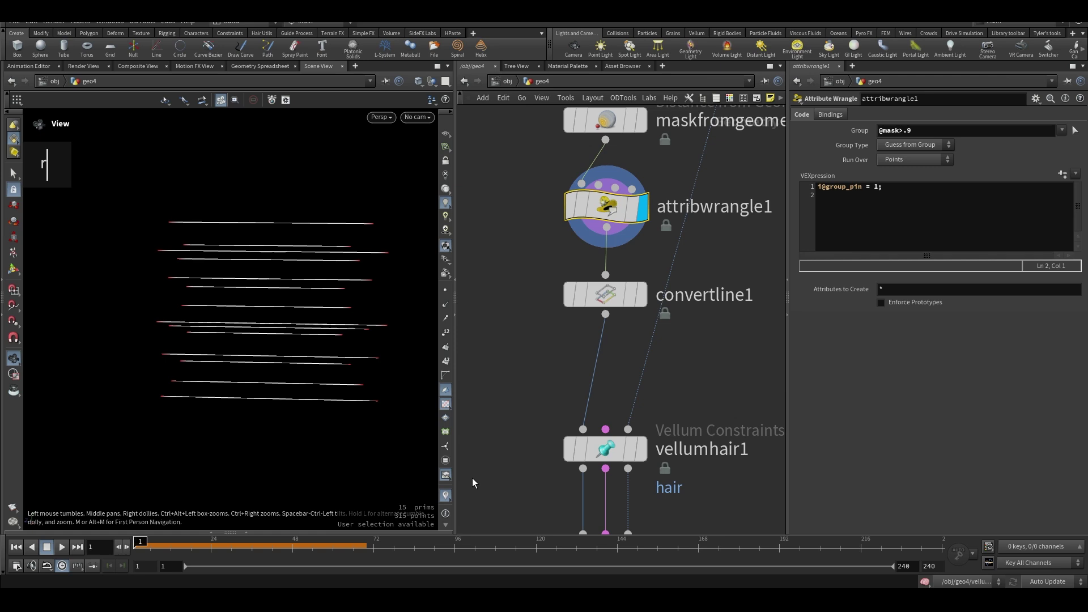
- Display attribwrangle1's output and select a curve in the viewport to inspect it
{"action": "left_click", "coordinate": [605, 294]}
{"action": "key", "text": "r"}
{"action": "middle_click_drag", "start_coordinate": [366, 286], "coordinate": [338, 321]}
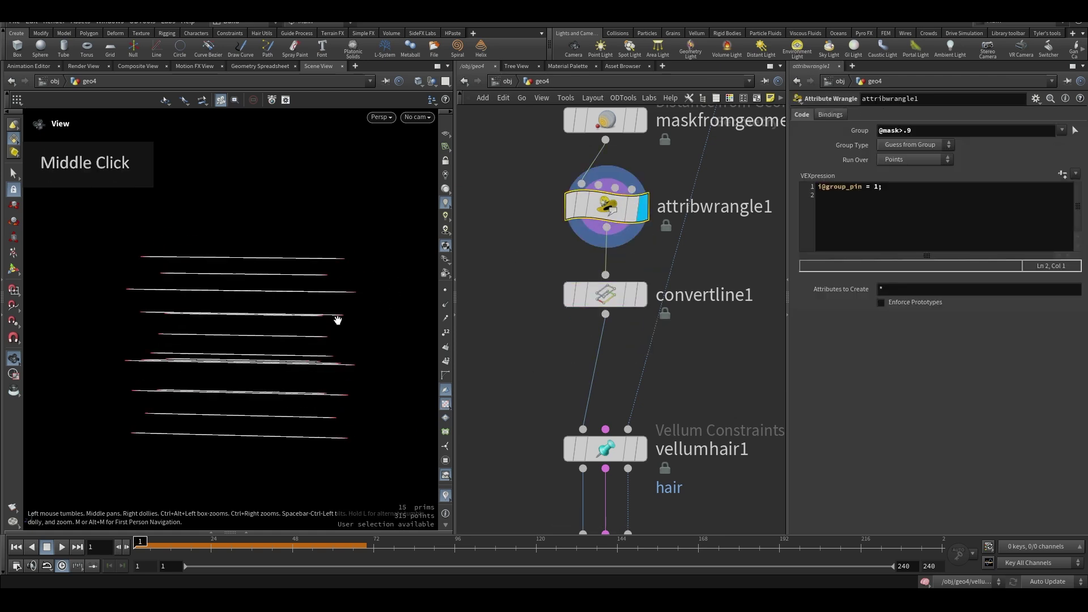
{"action": "scroll", "coordinate": [338, 321], "scroll_direction": "up", "scroll_amount": 3}
{"action": "key", "text": "s"}
{"action": "left_click", "coordinate": [342, 281]}
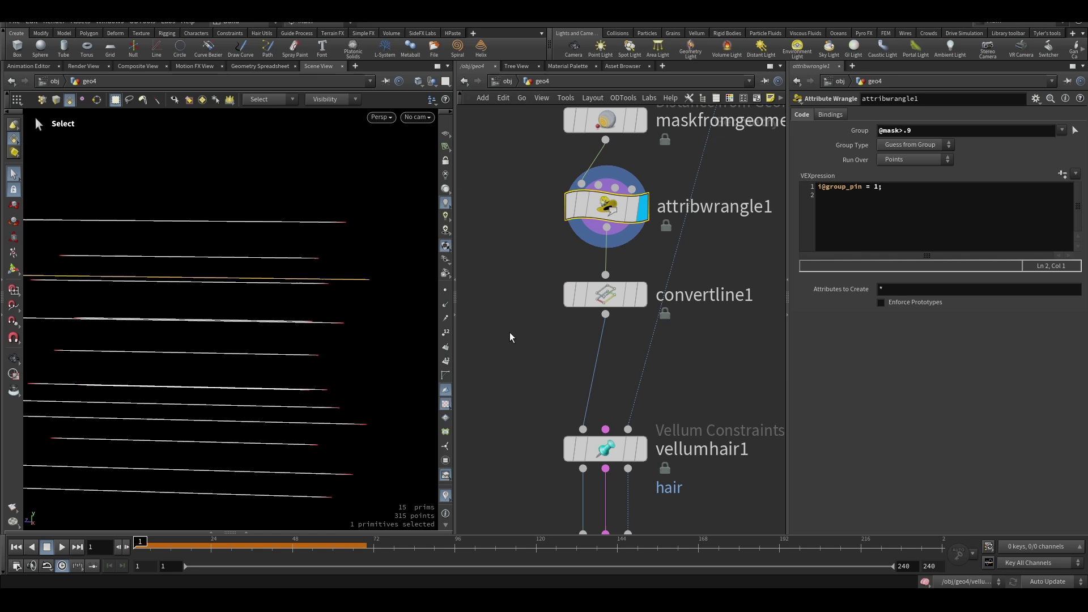
- Make convertline1 current, inspect its split curve segments, and turn on point display
{"action": "left_click", "coordinate": [605, 294]}
{"action": "left_click", "coordinate": [352, 280]}
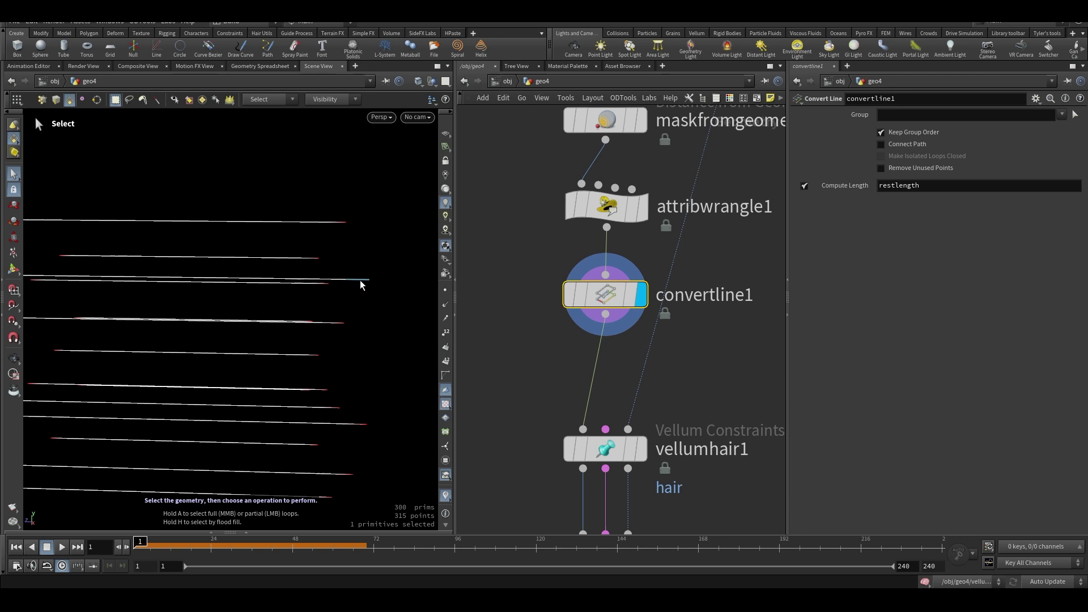
{"action": "left_click_drag", "start_coordinate": [359, 288], "coordinate": [365, 294], "text": "alt"}
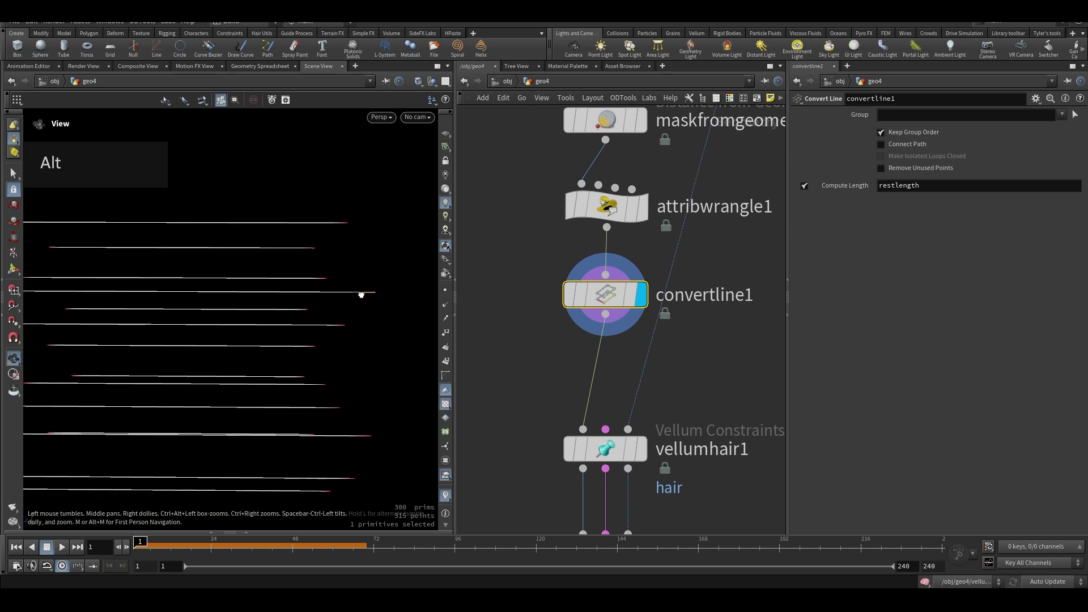
{"action": "left_click", "coordinate": [360, 293]}
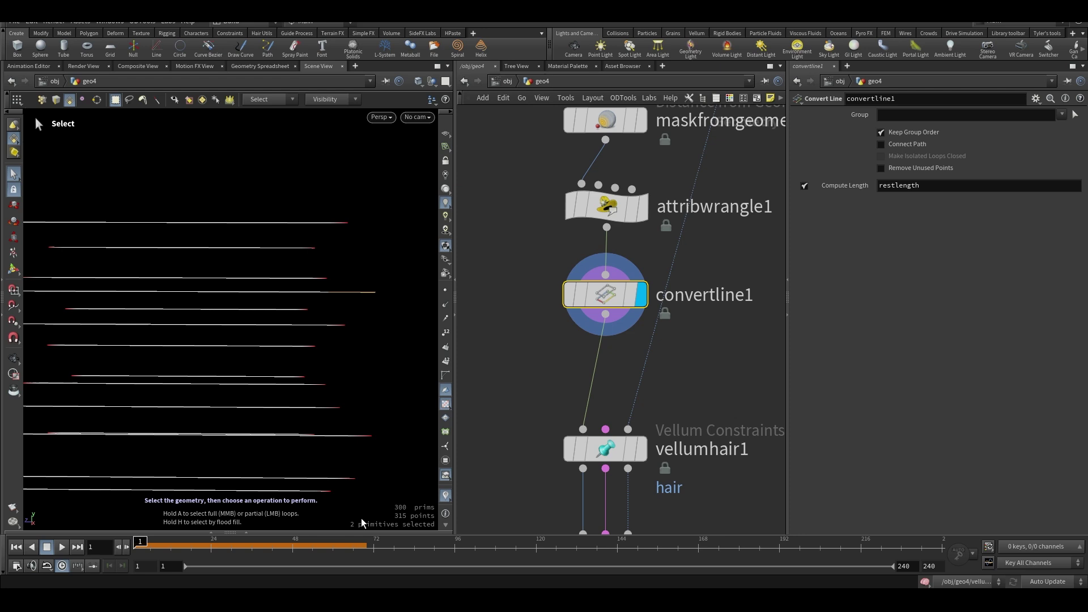
{"action": "left_click", "coordinate": [348, 299]}
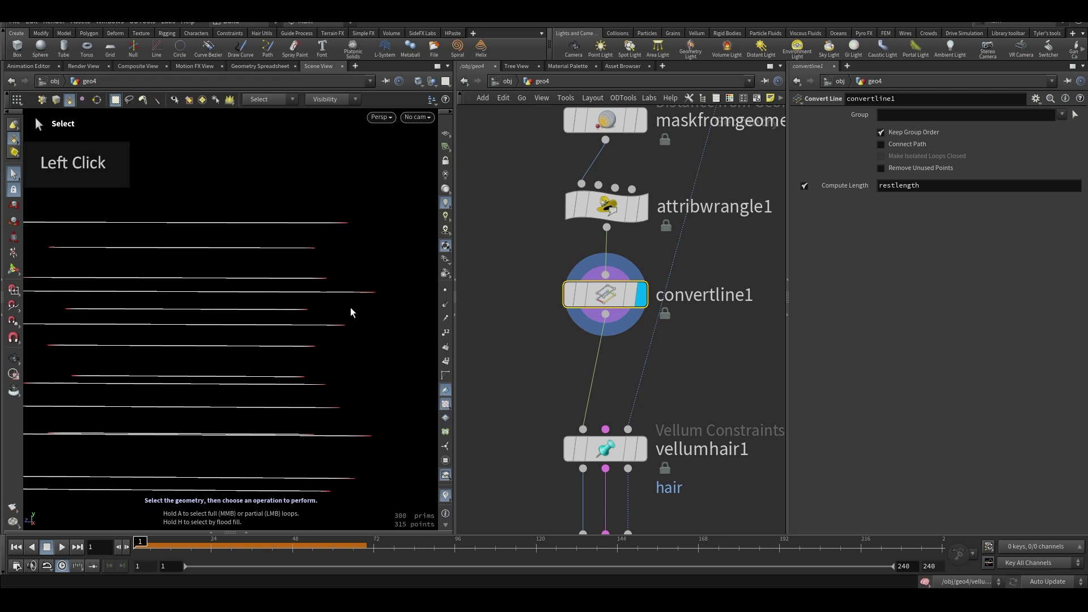
{"action": "left_click", "coordinate": [445, 290]}
{"action": "middle_click_drag", "start_coordinate": [666, 375], "coordinate": [682, 369]}
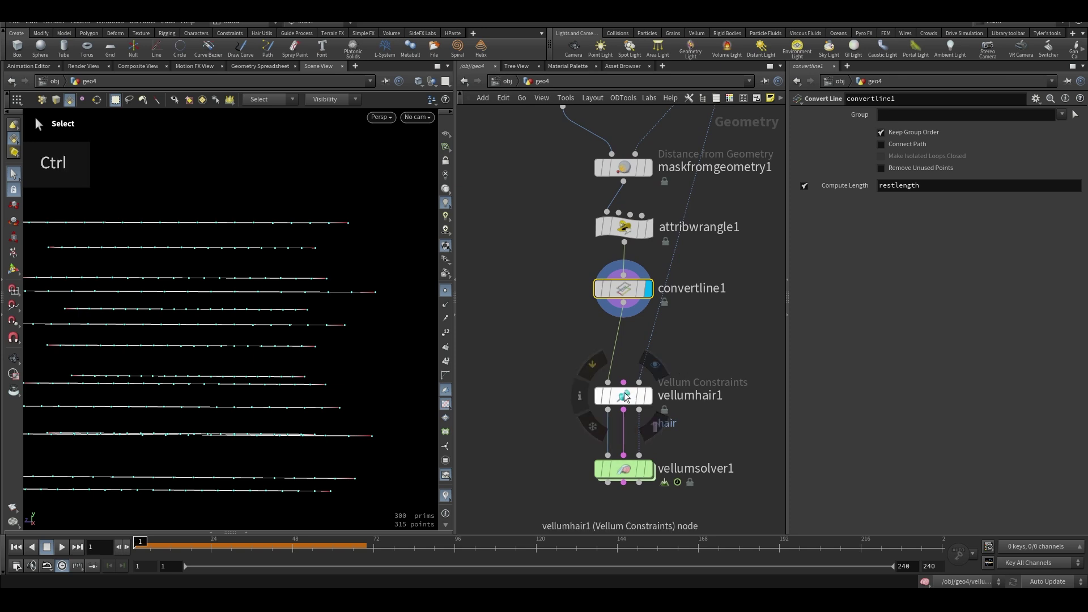
- Display vellumhair1's 308-primitive, 600-point result, then select attribwrangle1 to view its code
{"action": "left_click_drag", "start_coordinate": [623, 395], "coordinate": [641, 408], "text": "ctrl"}
{"action": "left_click", "coordinate": [641, 408]}
{"action": "key", "text": "r"}
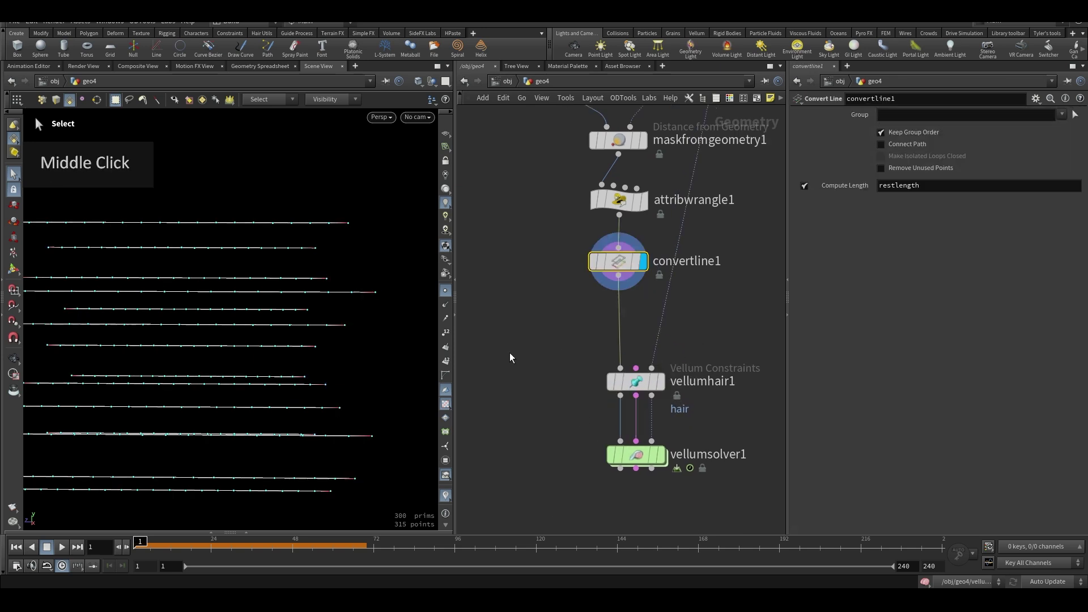
{"action": "left_click_drag", "start_coordinate": [552, 339], "coordinate": [687, 409]}
{"action": "key", "text": "r"}
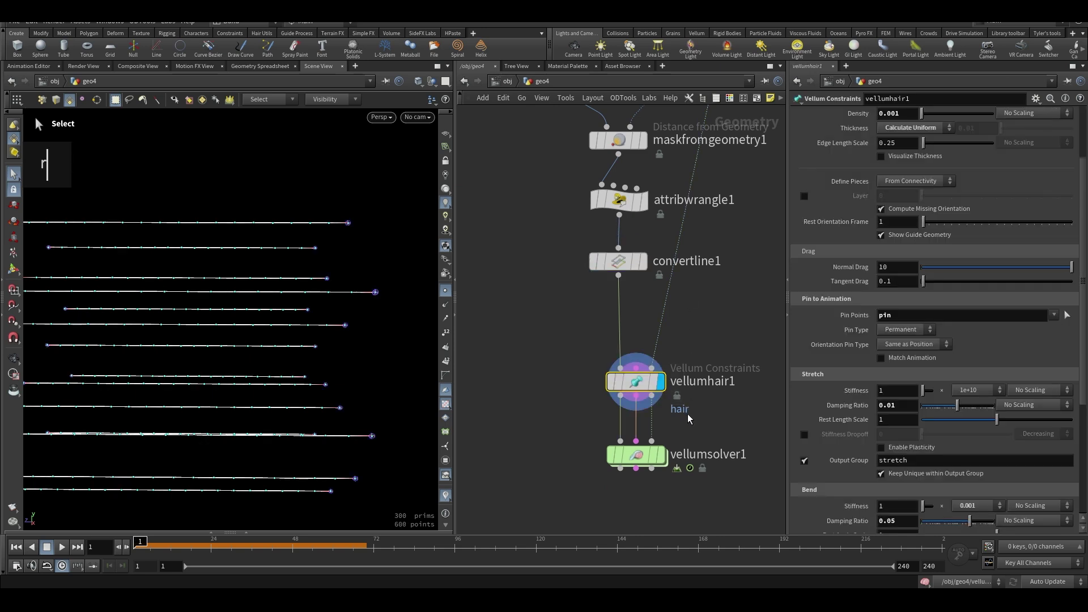
{"action": "left_click", "coordinate": [594, 322]}
{"action": "left_click_drag", "start_coordinate": [566, 342], "coordinate": [708, 431]}
{"action": "left_click", "coordinate": [563, 298]}
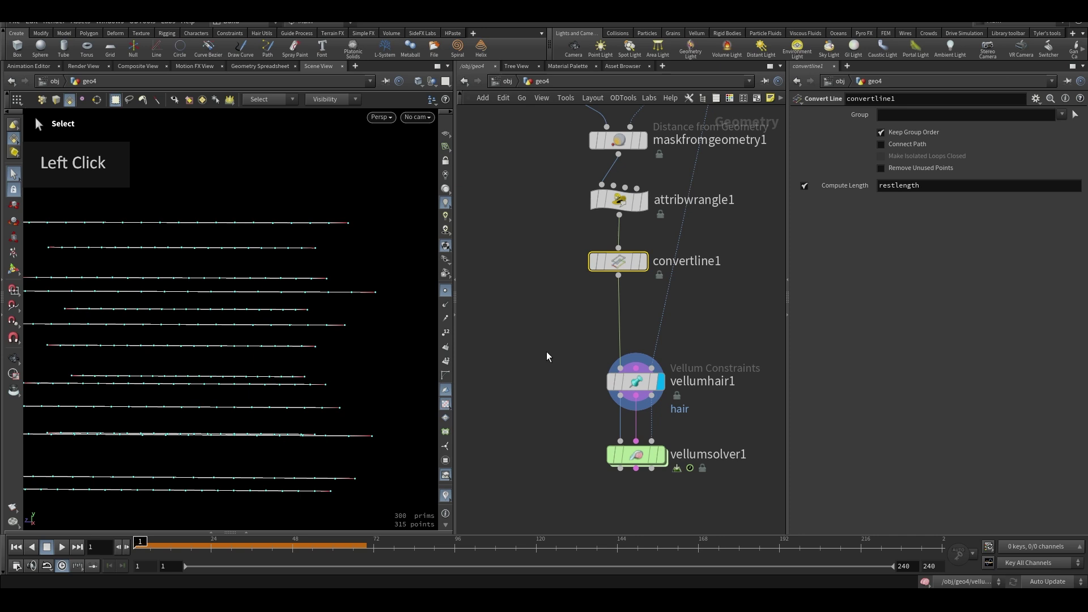
{"action": "left_click_drag", "start_coordinate": [547, 352], "coordinate": [704, 424]}
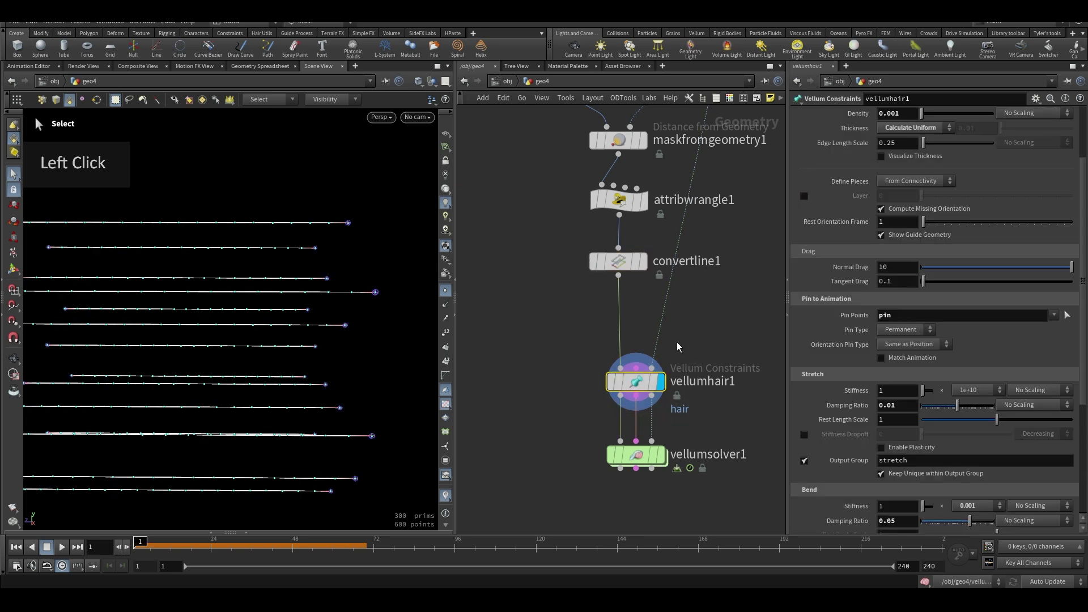
{"action": "middle_click_drag", "start_coordinate": [550, 351], "coordinate": [517, 473]}
{"action": "left_click", "coordinate": [573, 323]}
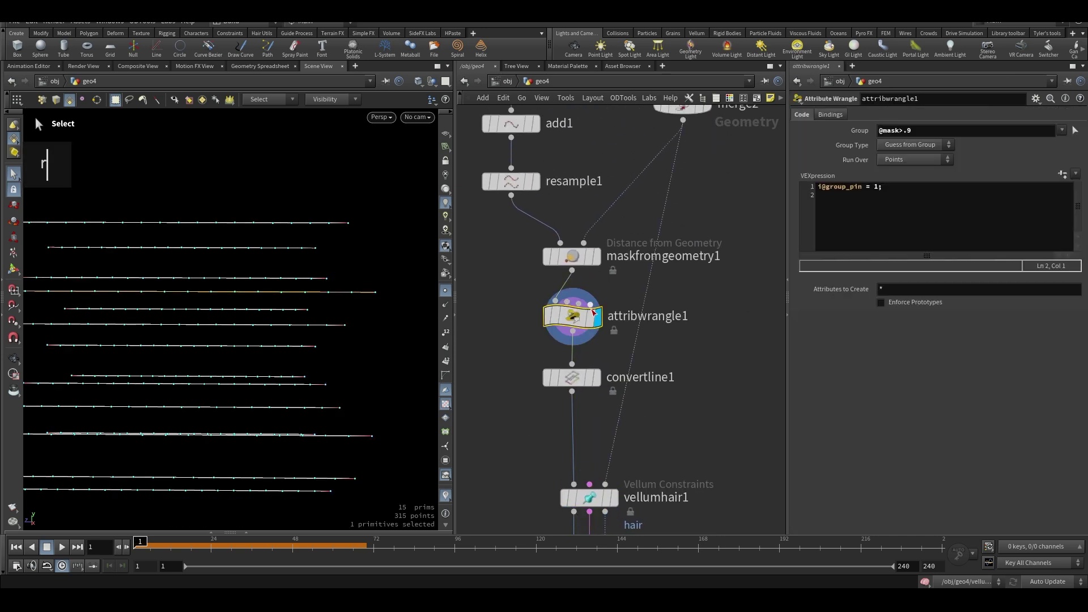
- Copy enumerate1 and paste it as enumerate2 below attribwrangle1
{"action": "right_click", "coordinate": [573, 337]}
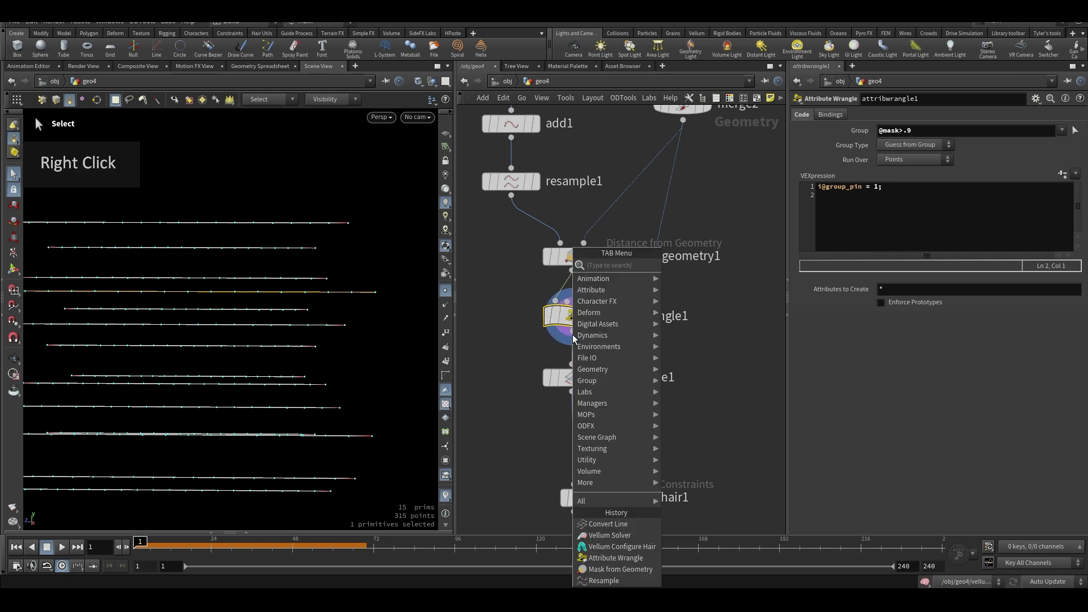
{"action": "key", "text": "Escape"}
{"action": "scroll", "coordinate": [589, 329], "scroll_direction": "down", "scroll_amount": 3}
{"action": "middle_click_drag", "start_coordinate": [609, 318], "coordinate": [626, 369]}
{"action": "scroll", "coordinate": [581, 297], "scroll_direction": "up", "scroll_amount": 4}
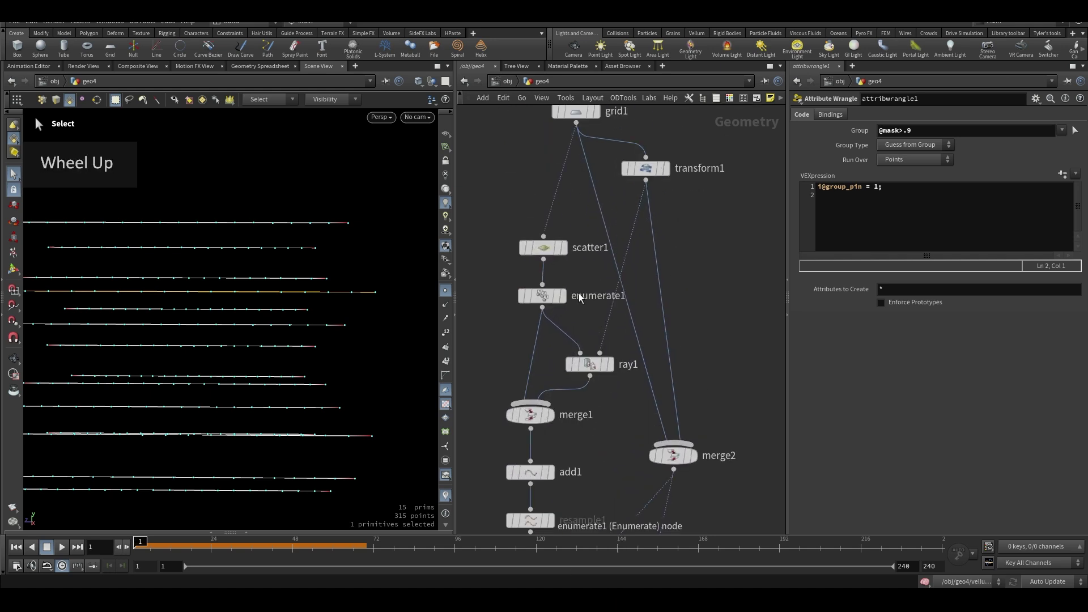
{"action": "left_click", "coordinate": [580, 298]}
{"action": "key", "text": "ctrl+c"}
{"action": "scroll", "coordinate": [680, 340], "scroll_direction": "down", "scroll_amount": 3}
{"action": "scroll", "coordinate": [678, 322], "scroll_direction": "up", "scroll_amount": 5}
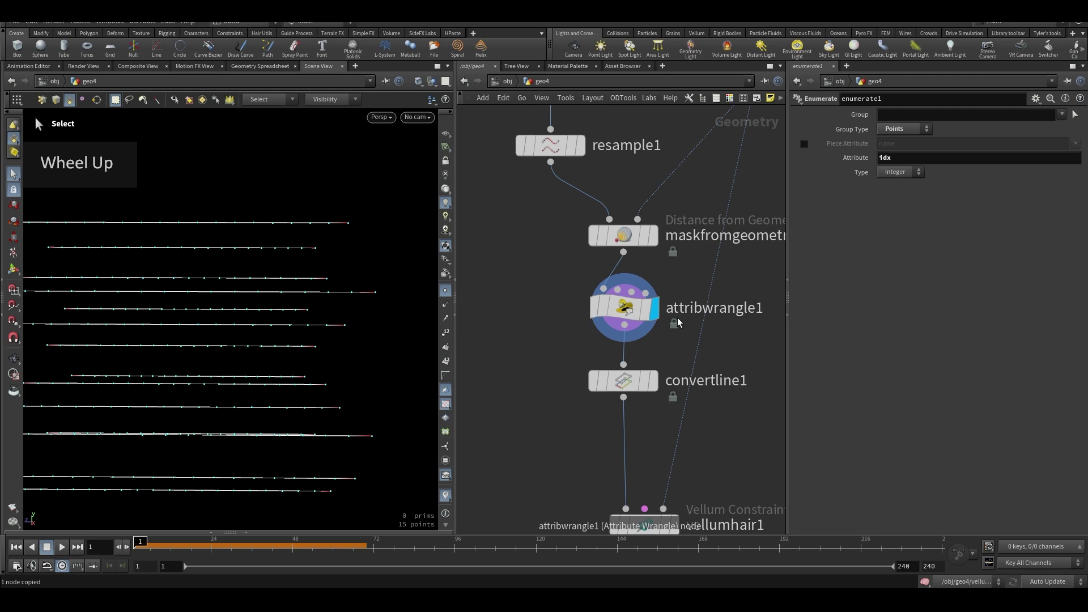
{"action": "key", "text": "ctrl+v"}
{"action": "left_click", "coordinate": [623, 346]}
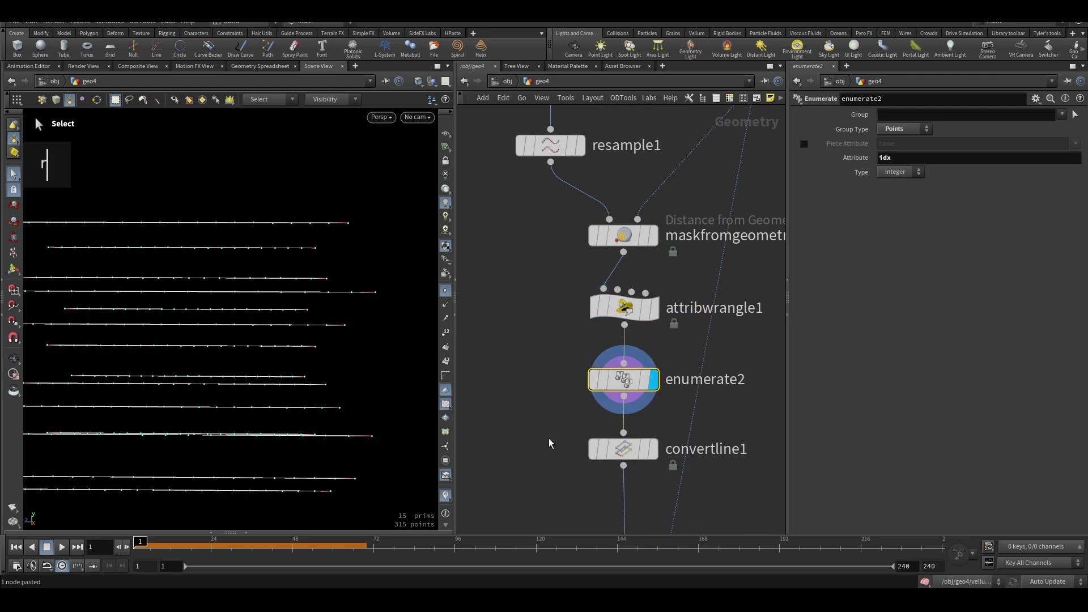
- Select enumerate2 in the chain and reframe the hair lines in the viewport
{"action": "left_click", "coordinate": [612, 449]}
{"action": "middle_click_drag", "start_coordinate": [736, 494], "coordinate": [710, 352]}
{"action": "left_click", "coordinate": [636, 421]}
{"action": "left_click_drag", "start_coordinate": [534, 181], "coordinate": [644, 246]}
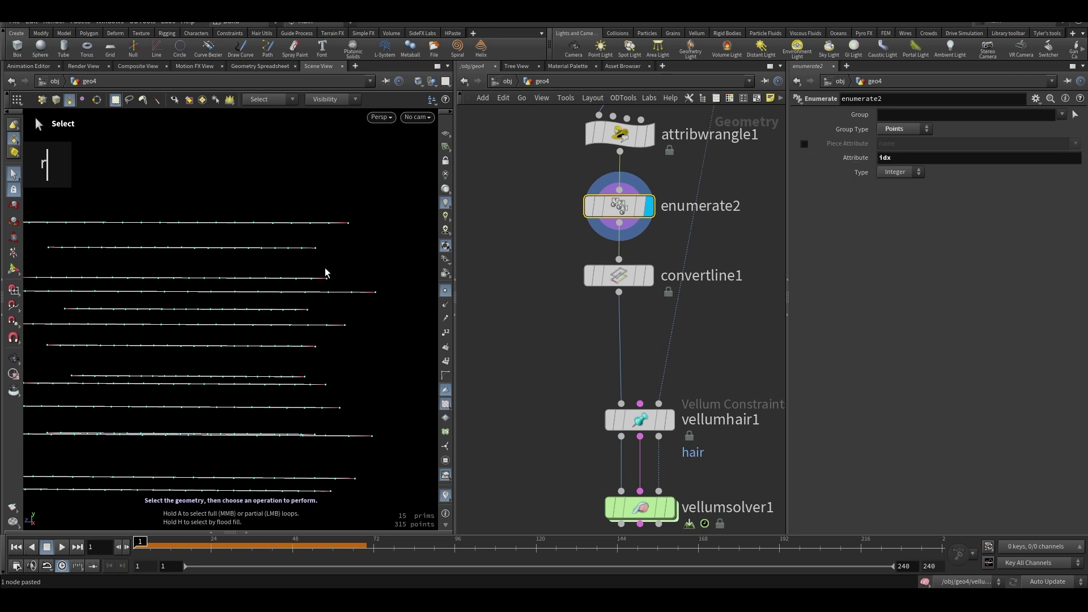
{"action": "left_click", "coordinate": [340, 308]}
{"action": "right_click_drag", "start_coordinate": [349, 295], "coordinate": [326, 310]}
{"action": "key", "text": "Escape"}
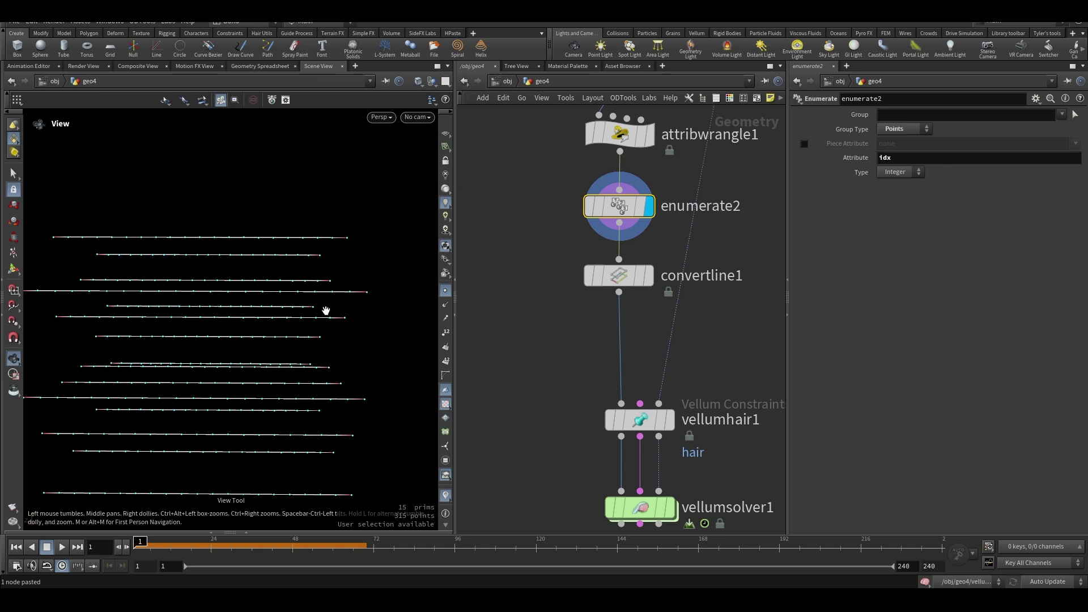
- Display convertline1's output, showing the hair lines as 308 segment primitives
{"action": "middle_click_drag", "start_coordinate": [710, 314], "coordinate": [691, 377]}
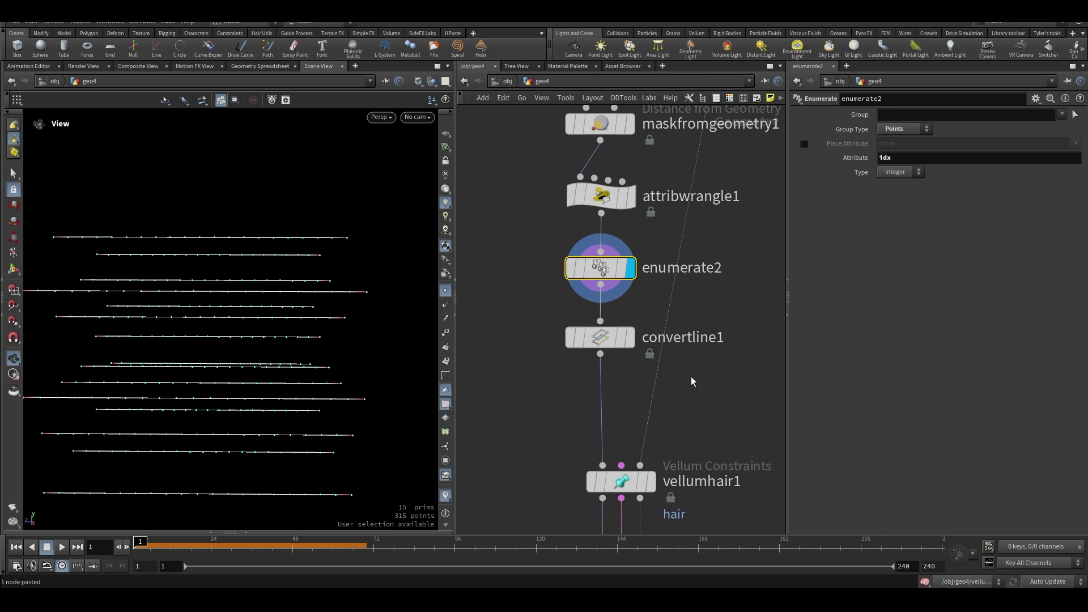
{"action": "scroll", "coordinate": [708, 420], "scroll_direction": "down", "scroll_amount": 3}
{"action": "scroll", "coordinate": [716, 312], "scroll_direction": "up", "scroll_amount": 3}
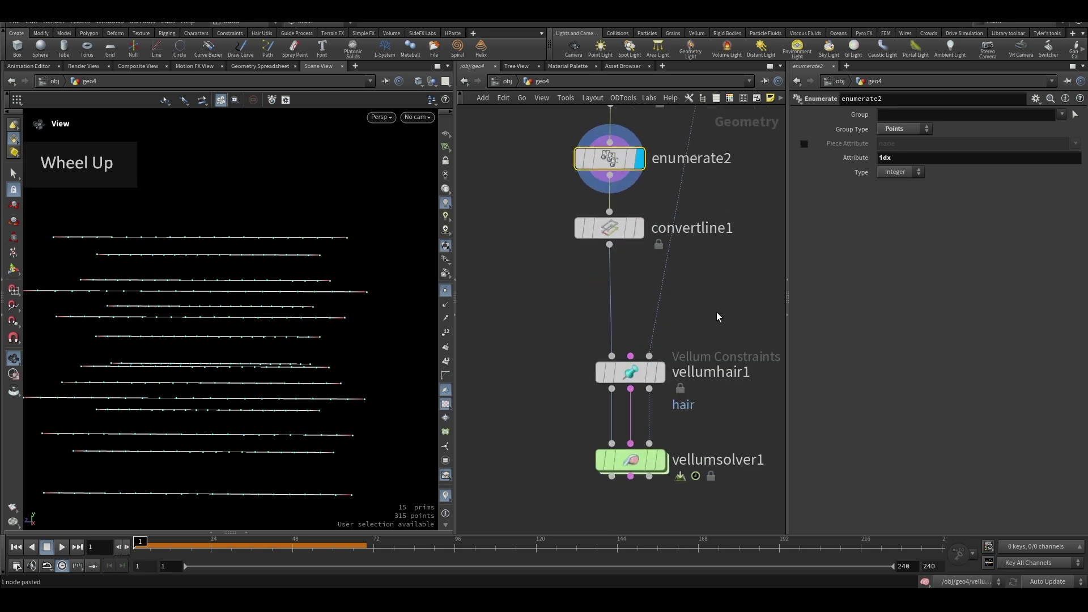
{"action": "middle_click_drag", "start_coordinate": [716, 317], "coordinate": [703, 413]}
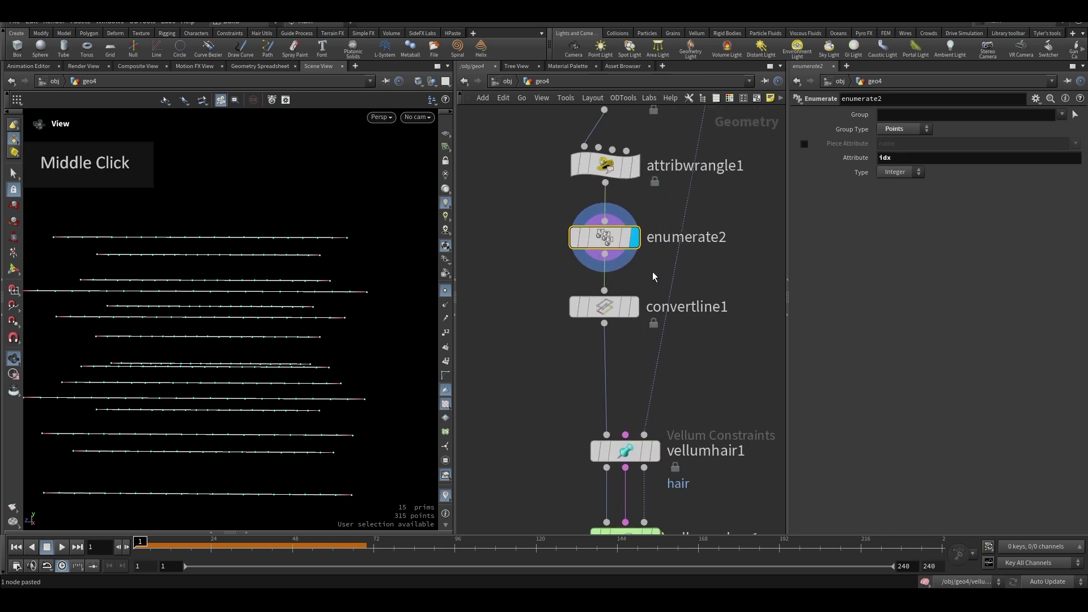
{"action": "left_click", "coordinate": [621, 300]}
{"action": "key", "text": "r"}
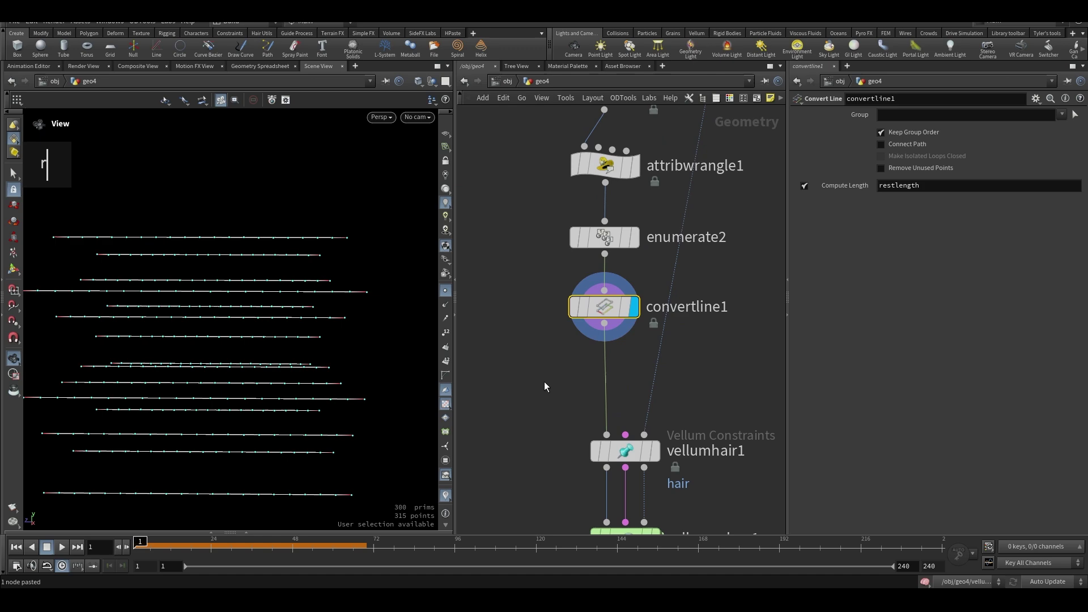
- Check convertline1's output, then select vellumhair1 and display its output in the viewport
{"action": "middle_click_drag", "start_coordinate": [544, 412], "coordinate": [553, 293]}
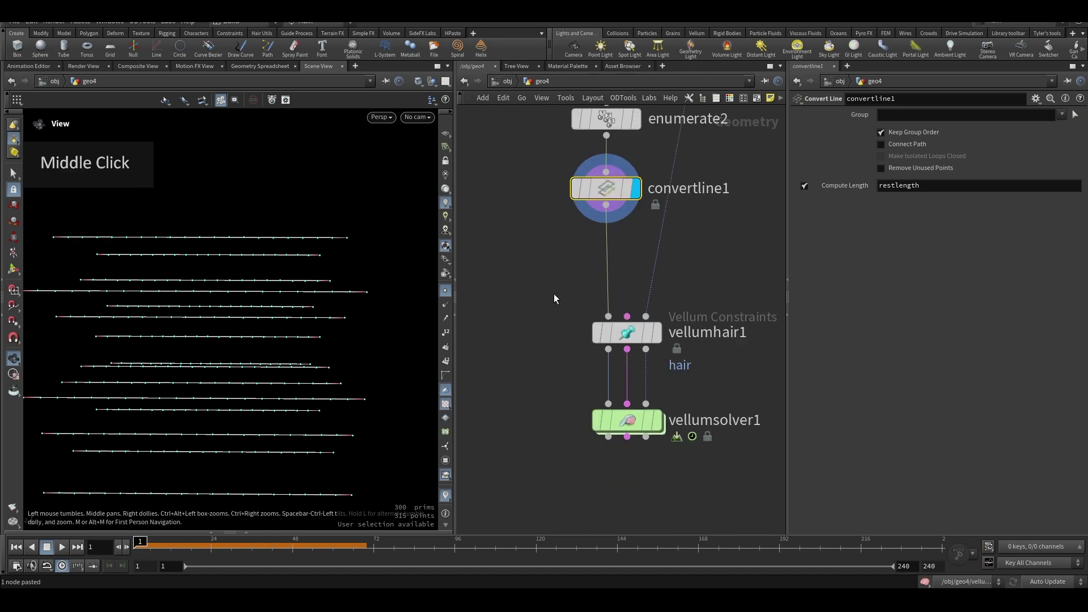
{"action": "left_click", "coordinate": [627, 332]}
{"action": "key", "text": "r"}
{"action": "middle_click_drag", "start_coordinate": [688, 249], "coordinate": [655, 318]}
{"action": "left_click", "coordinate": [584, 278]}
{"action": "key", "text": "r"}
{"action": "left_click", "coordinate": [608, 423]}
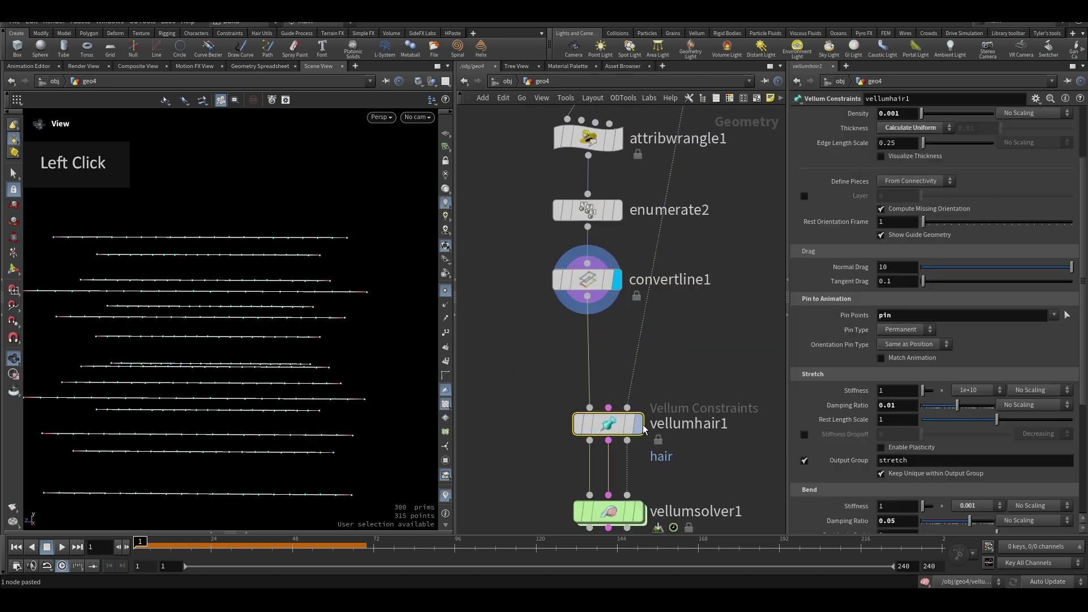
{"action": "key", "text": "r"}
- Enable breaking on the vellumhair1 constraints with Stretch Distance as the type
{"action": "scroll", "coordinate": [1028, 395], "scroll_direction": "down", "scroll_amount": 2}
{"action": "scroll", "coordinate": [809, 463], "scroll_direction": "down", "scroll_amount": 2}
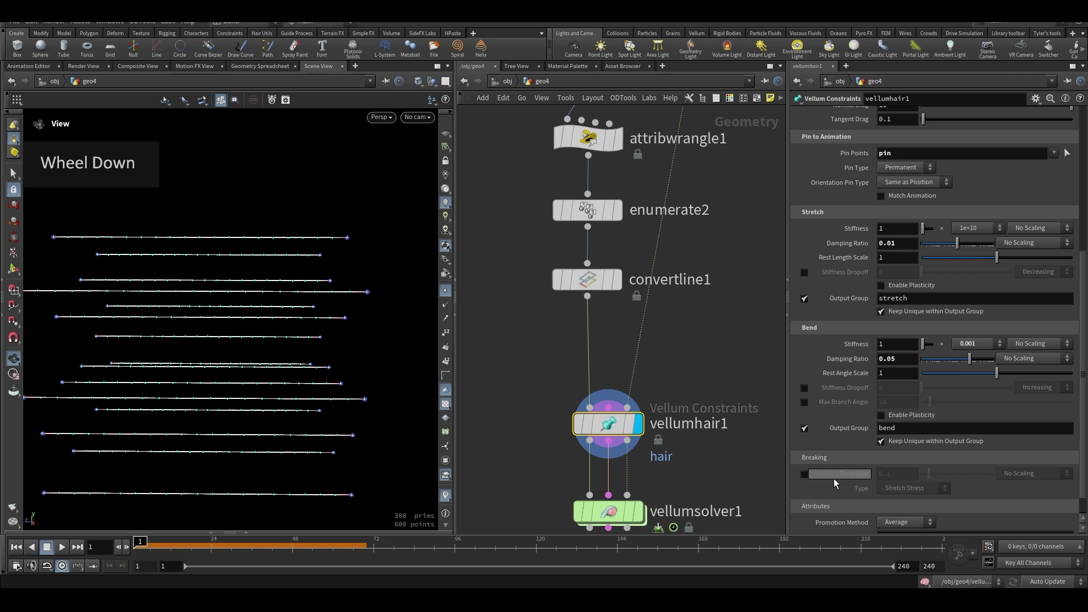
{"action": "left_click", "coordinate": [804, 474]}
{"action": "left_click", "coordinate": [912, 488]}
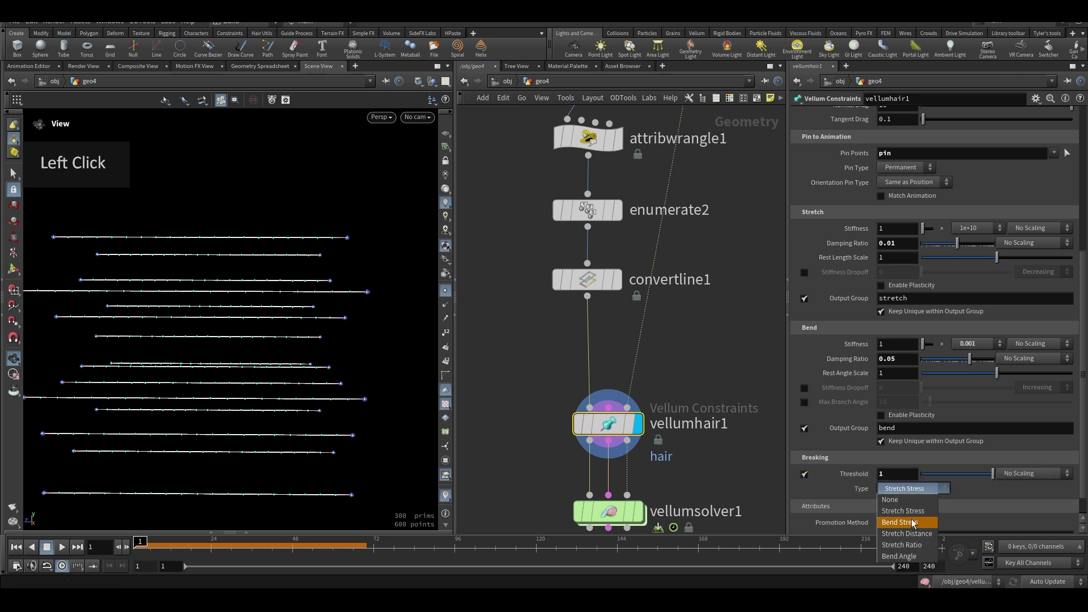
{"action": "left_click", "coordinate": [912, 533]}
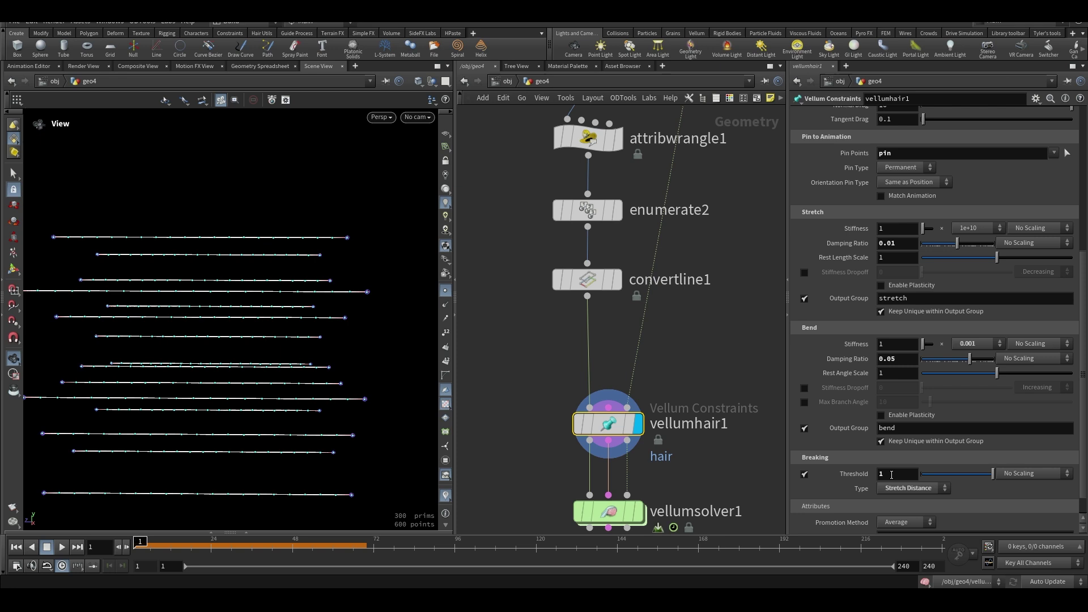
- Briefly try Stretch Stress, return to Stretch Distance, and keep the breaking threshold at 1
{"action": "left_click", "coordinate": [929, 488]}
{"action": "left_click", "coordinate": [901, 512]}
{"action": "left_click", "coordinate": [905, 490]}
{"action": "left_click", "coordinate": [895, 530]}
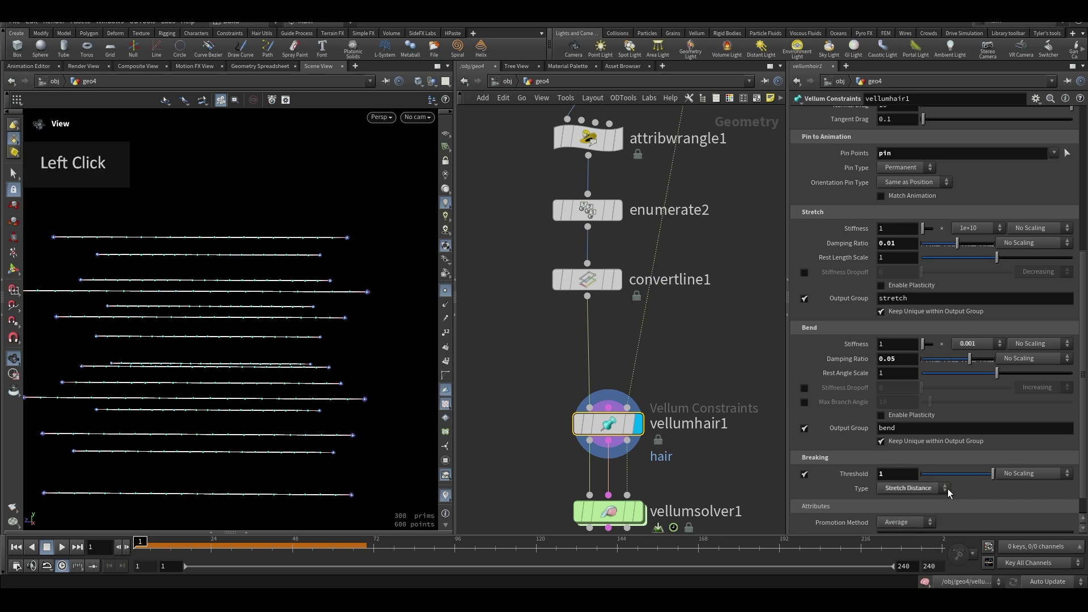
{"action": "left_click", "coordinate": [891, 473]}
{"action": "type", "text": "000"}
{"action": "key", "text": "BackSpace"}
{"action": "key", "text": "BackSpace"}
{"action": "key", "text": "BackSpace"}
{"action": "key", "text": "Return"}
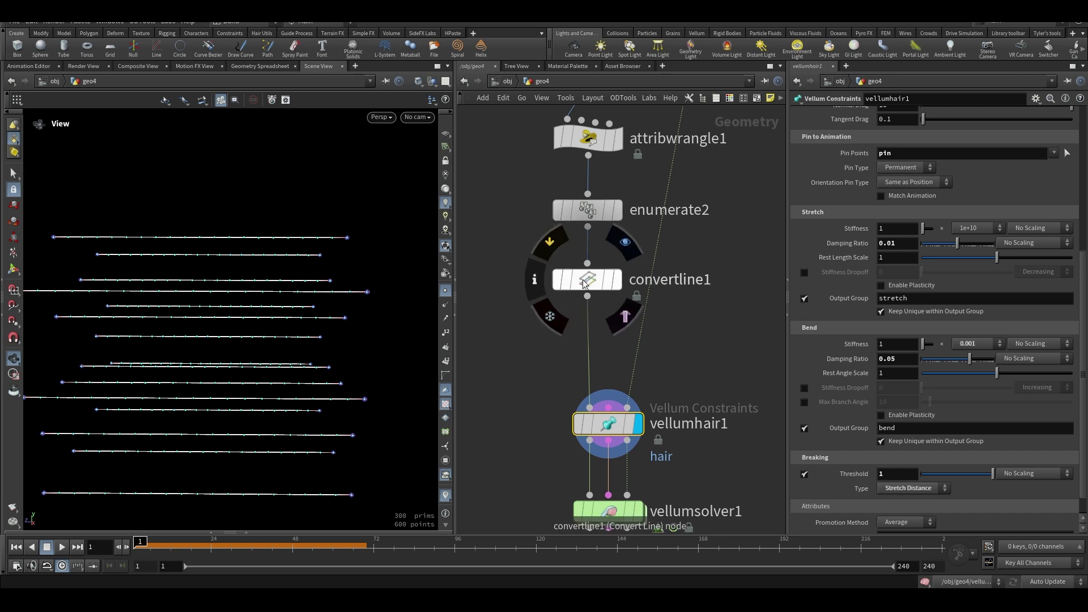
- Insert an Attribute Adjust Float node after enumerate2, deleting an unwanted node first
{"action": "left_click", "coordinate": [536, 271]}
{"action": "middle_click_drag", "start_coordinate": [536, 271], "coordinate": [545, 328]}
{"action": "mouse_move", "coordinate": [589, 338]}
{"action": "left_mouse_down"}
{"action": "mouse_move", "coordinate": [598, 381]}
{"action": "mouse_move", "coordinate": [599, 348]}
{"action": "left_mouse_up"}
{"action": "right_click", "coordinate": [600, 362]}
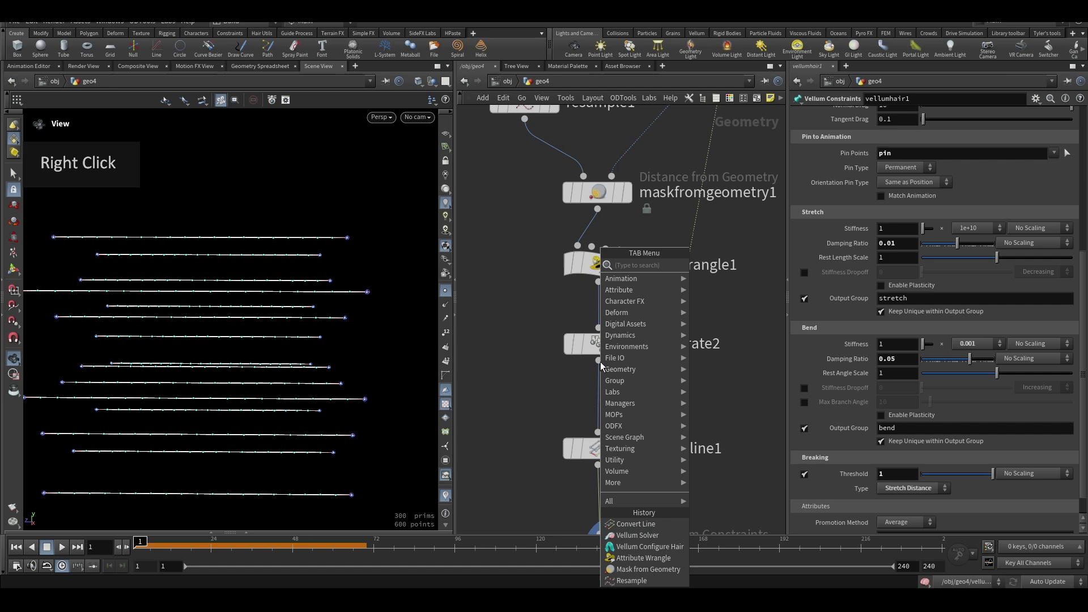
{"action": "mouse_move", "coordinate": [603, 362]}
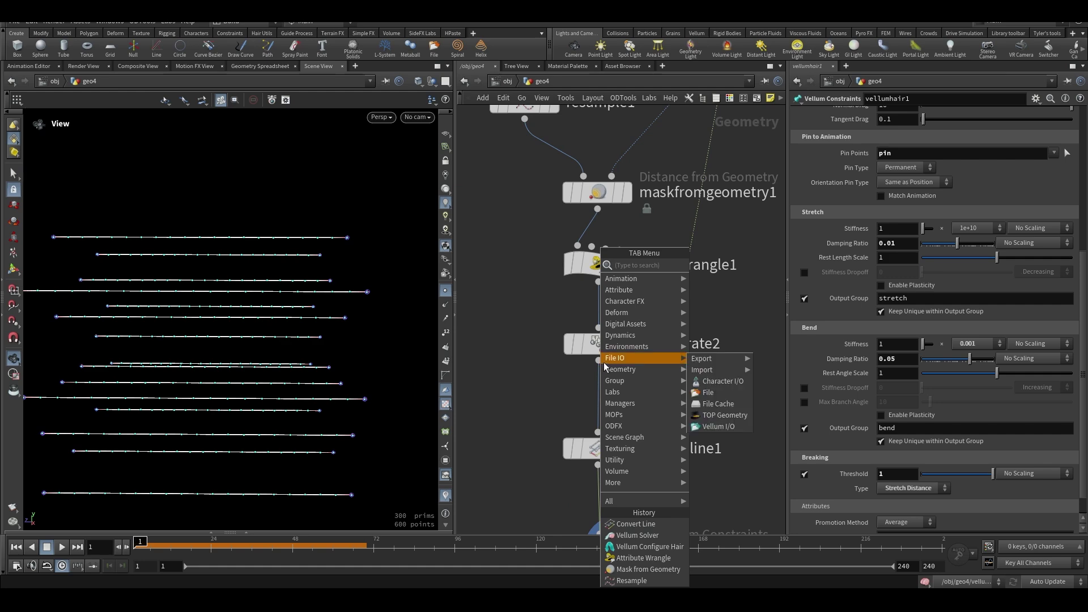
{"action": "key", "text": "Delete"}
{"action": "right_click", "coordinate": [589, 316]}
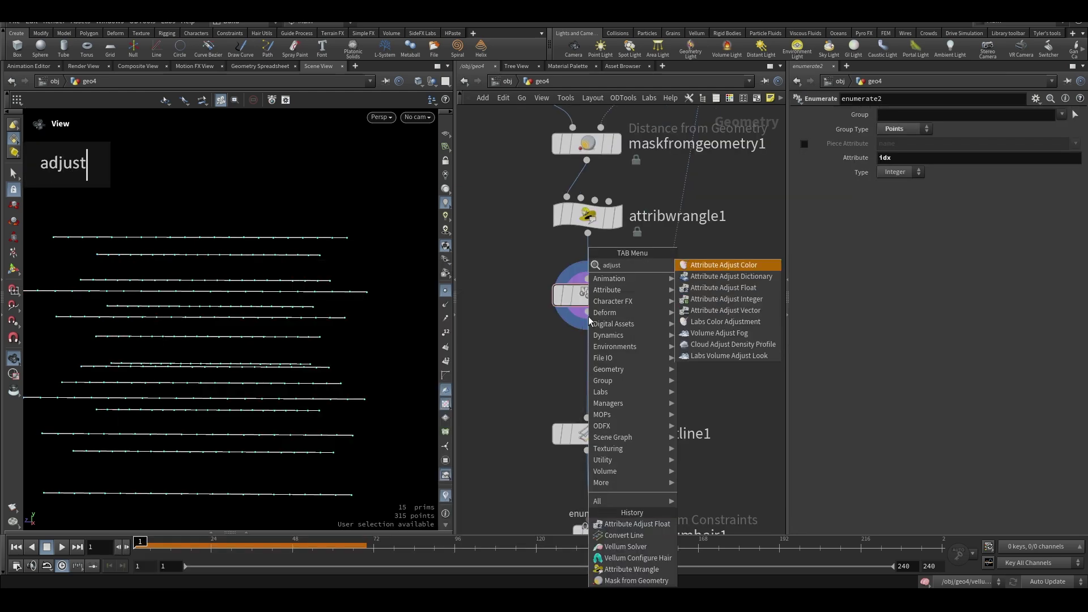
{"action": "type", "text": "flo"}
{"action": "key", "text": "Return"}
- Set the adjusted attribute name to f and zoom out to see all the lines
{"action": "left_click", "coordinate": [976, 164]}
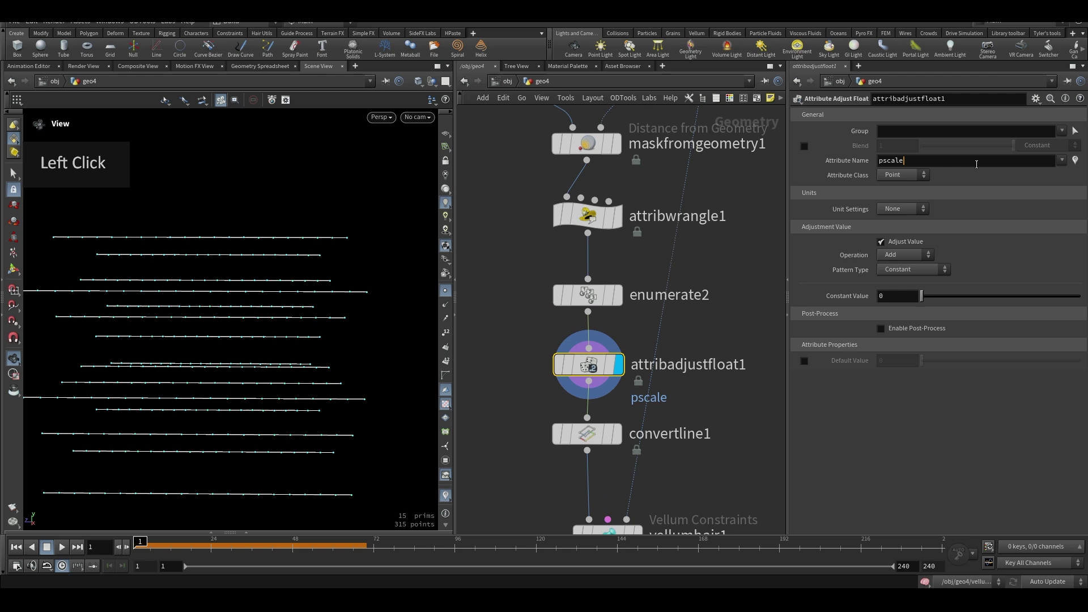
{"action": "type", "text": "f"}
{"action": "middle_click_drag", "start_coordinate": [668, 232], "coordinate": [666, 268]}
{"action": "left_click", "coordinate": [235, 323]}
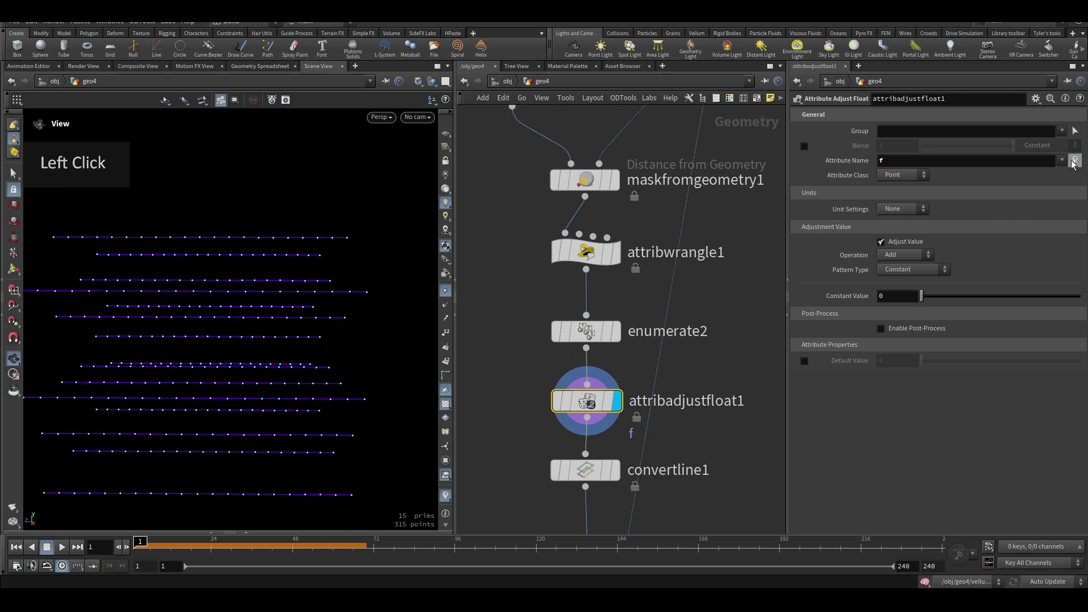
{"action": "right_click_drag", "start_coordinate": [233, 322], "coordinate": [275, 328]}
- Make it a Noise pattern, remap the ramp so most values stay low, element size 0.2
{"action": "left_click", "coordinate": [892, 269]}
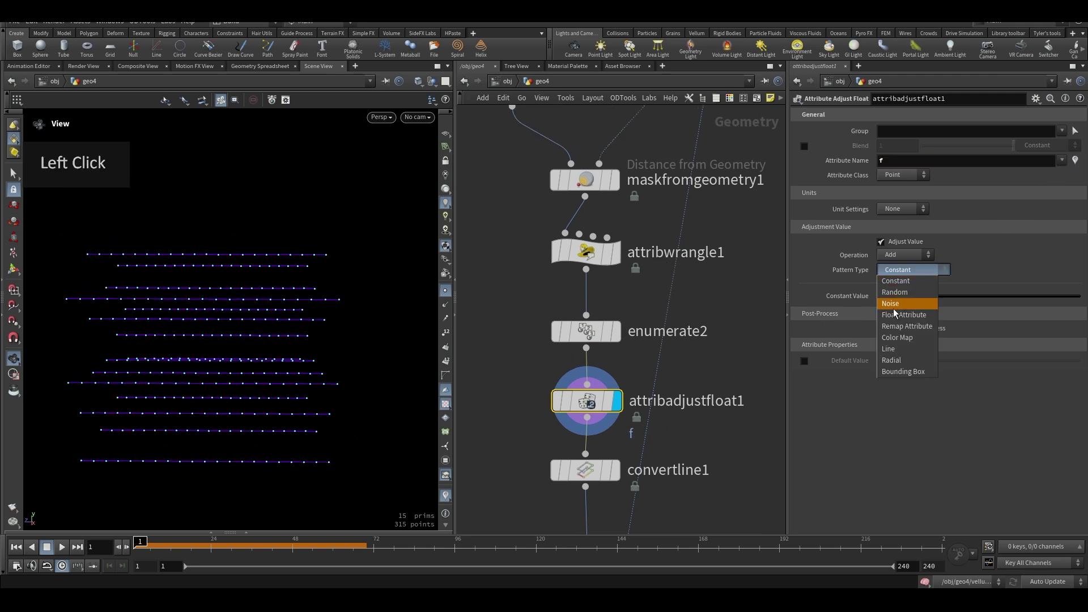
{"action": "left_click", "coordinate": [899, 307]}
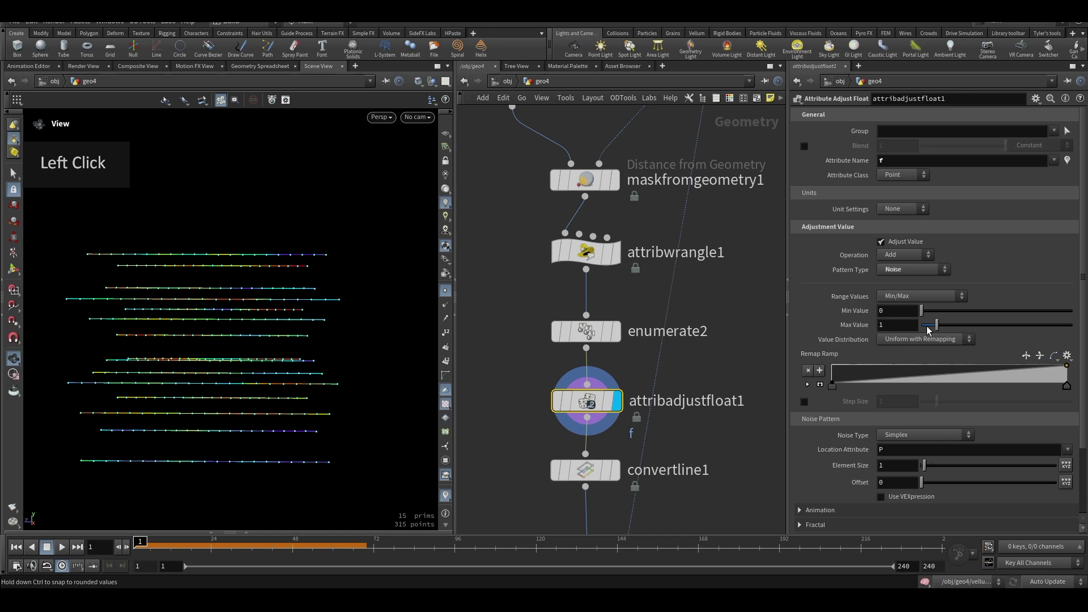
{"action": "left_click_drag", "start_coordinate": [833, 386], "coordinate": [1041, 391]}
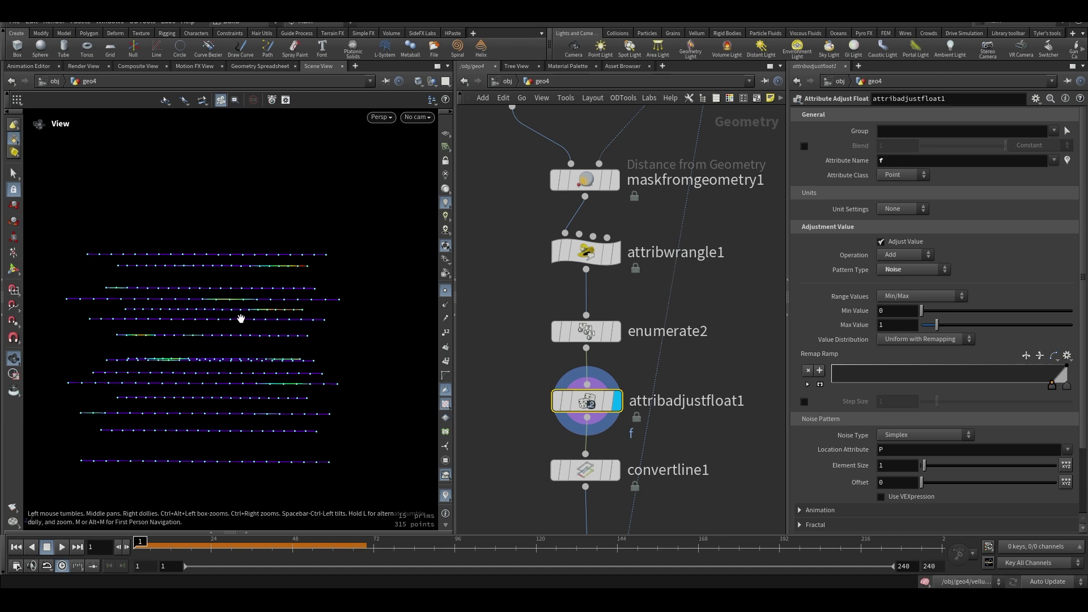
{"action": "left_click", "coordinate": [897, 465]}
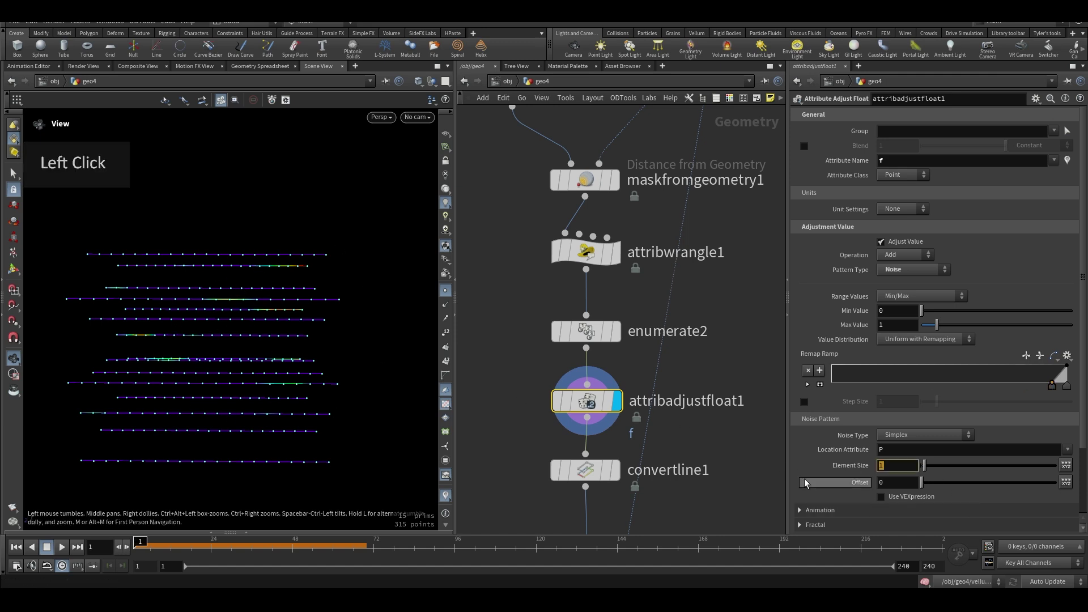
{"action": "type", "text": "0.2"}
{"action": "key", "text": "Return"}
- Turn on Animate Noise and play the timeline to preview the moving noise
{"action": "scroll", "coordinate": [830, 442], "scroll_direction": "down", "scroll_amount": 3}
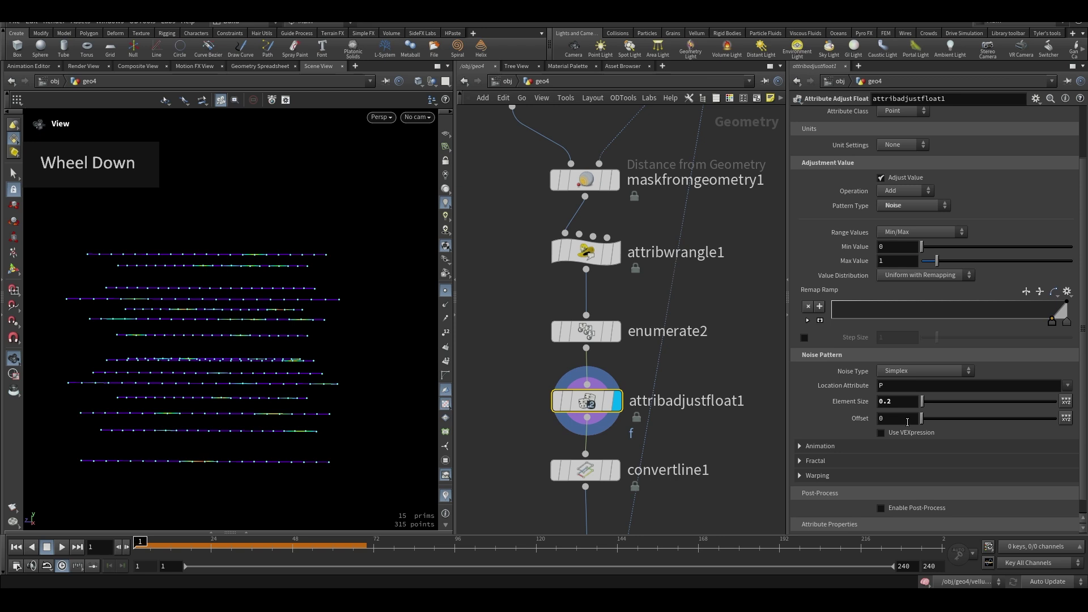
{"action": "left_click", "coordinate": [865, 445]}
{"action": "left_click", "coordinate": [908, 463]}
{"action": "key", "text": "Up"}
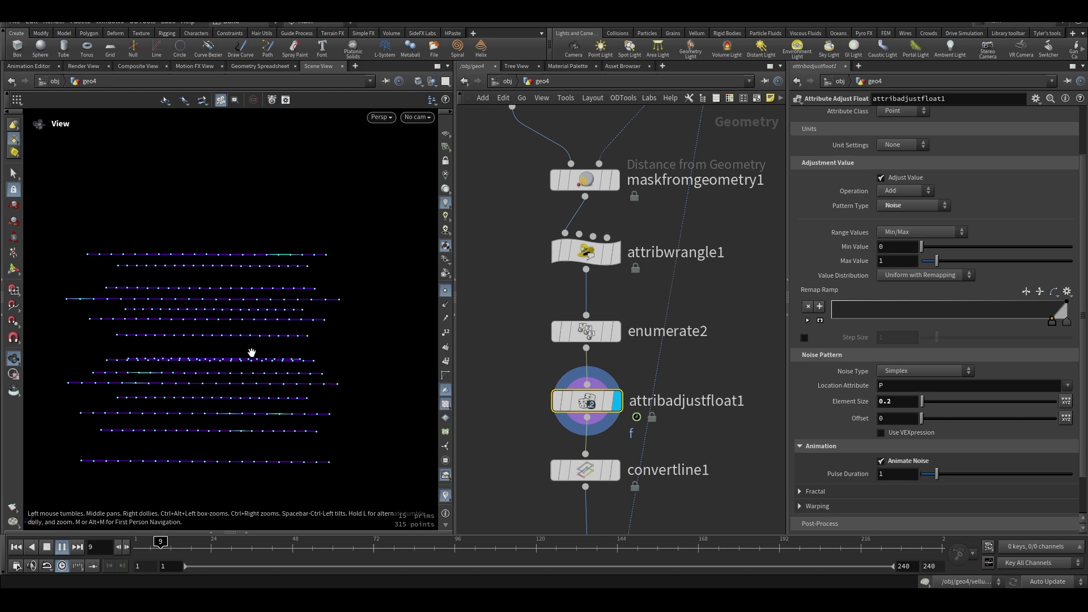
{"action": "left_click", "coordinate": [46, 547]}
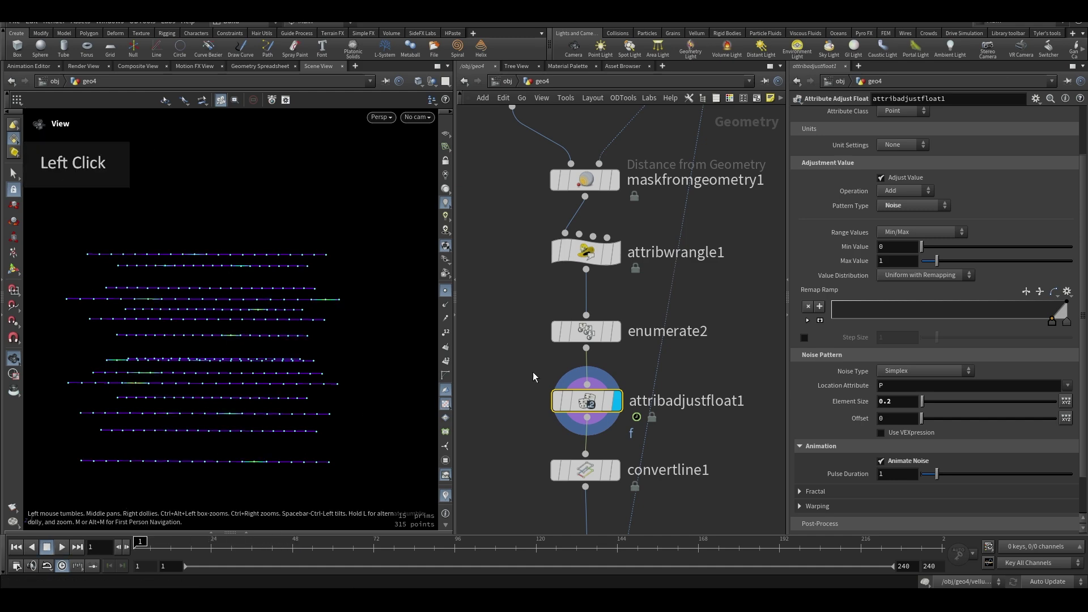
{"action": "scroll", "coordinate": [718, 447], "scroll_direction": "down", "scroll_amount": 4}
{"action": "middle_click_drag", "start_coordinate": [719, 447], "coordinate": [709, 383]}
{"action": "scroll", "coordinate": [709, 383], "scroll_direction": "up", "scroll_amount": 3}
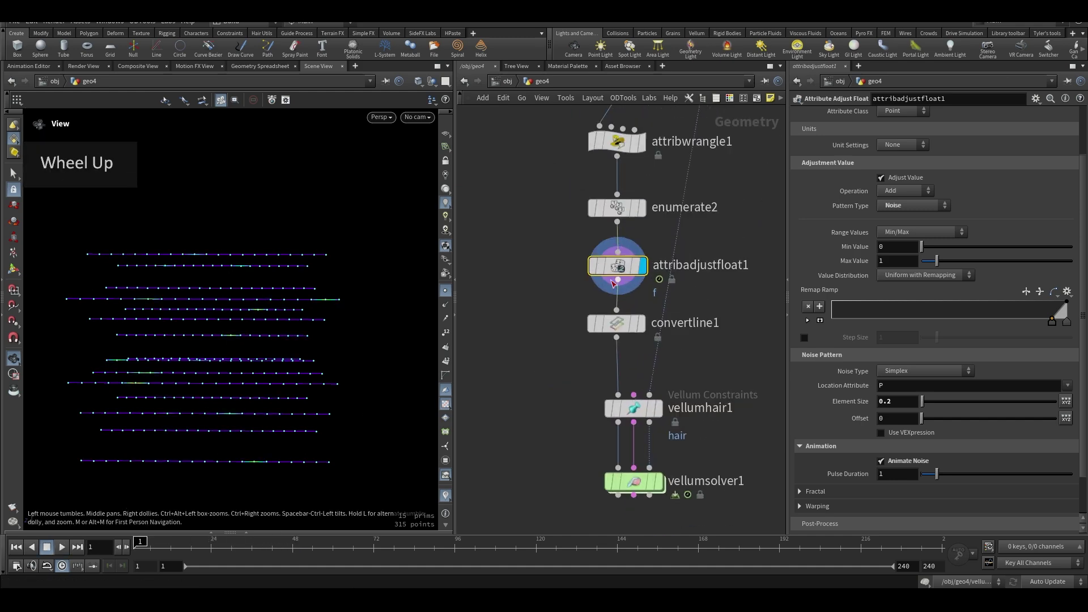
{"action": "middle_click_drag", "start_coordinate": [716, 446], "coordinate": [698, 329]}
- Inside vellumsolver1's forces network, add a POP Wrangle wired into the SOURCE output
{"action": "left_click", "coordinate": [616, 365]}
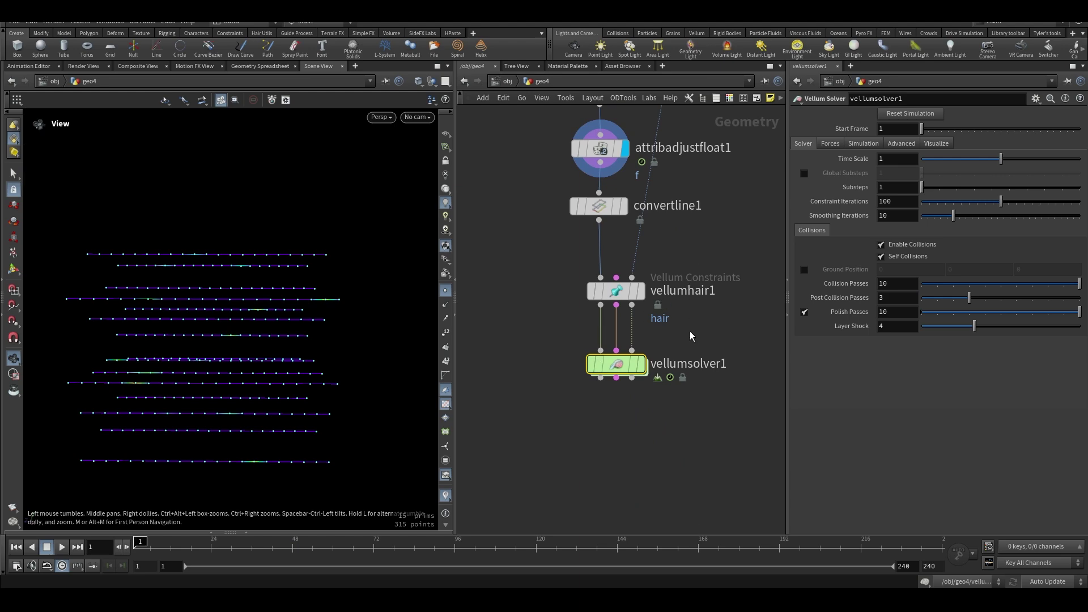
{"action": "key", "text": "i"}
{"action": "scroll", "coordinate": [590, 338], "scroll_direction": "up", "scroll_amount": 2}
{"action": "key", "text": "i"}
{"action": "key", "text": "Tab"}
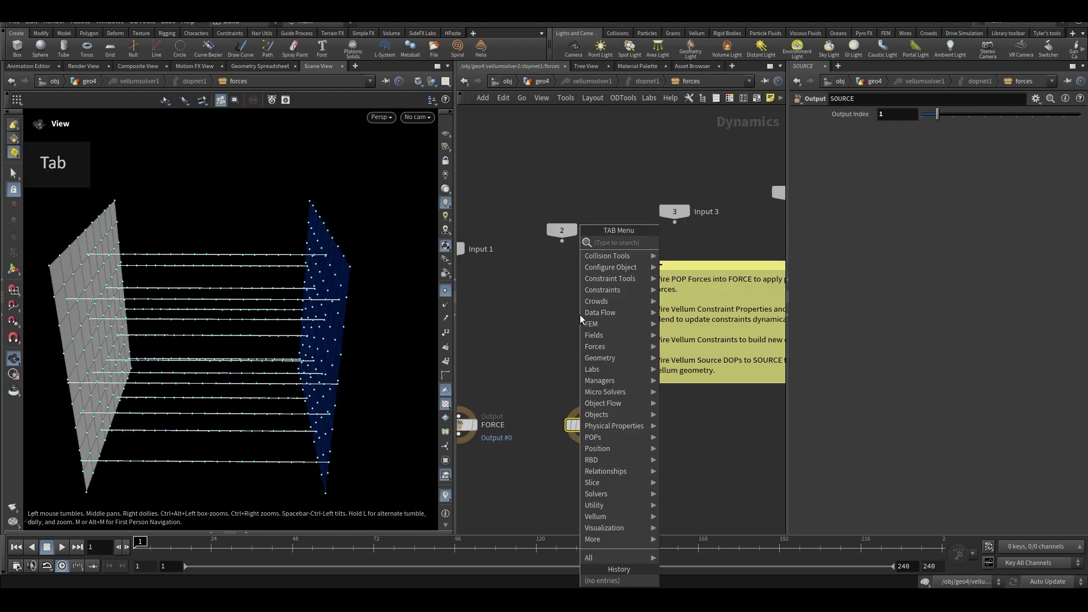
{"action": "type", "text": "popwrangle"}
{"action": "key", "text": "Return"}
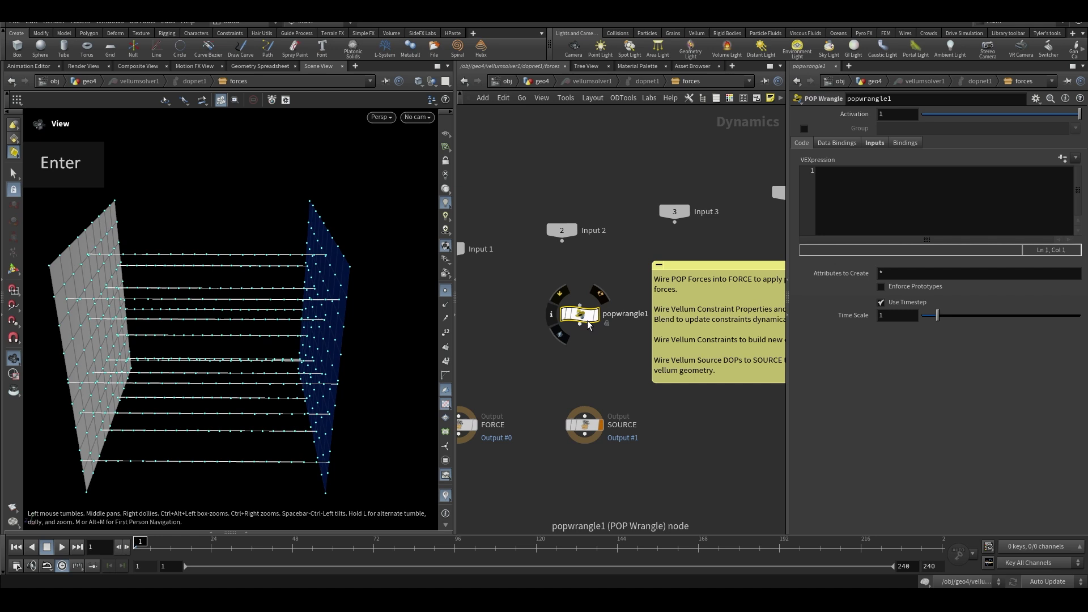
{"action": "left_click", "coordinate": [580, 323]}
{"action": "left_click", "coordinate": [585, 417]}
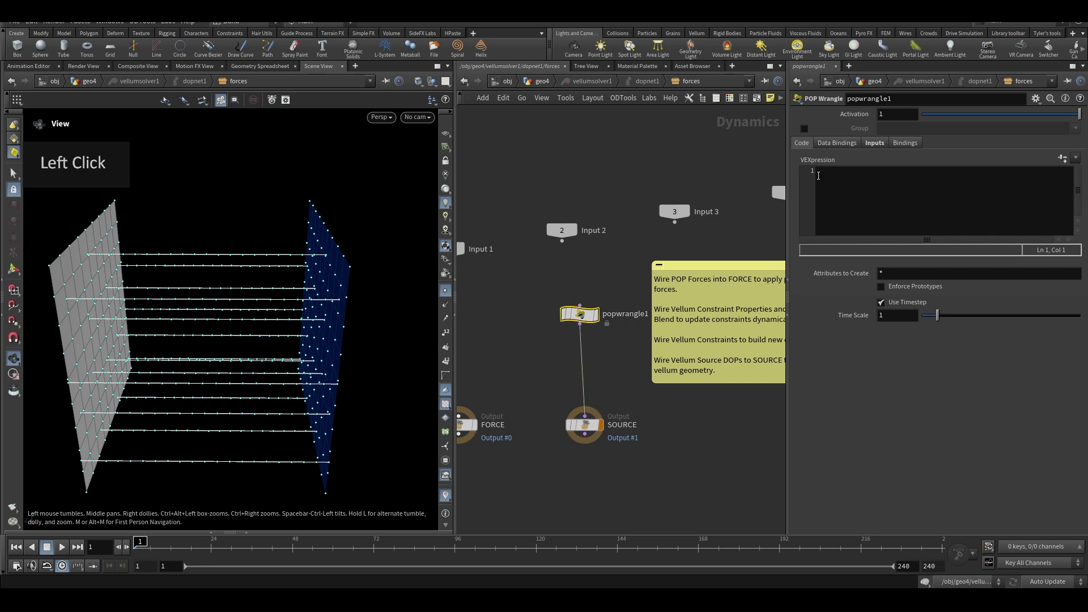
- Set the POP Wrangle's Input 2 to SOP, then go back up to geo4
{"action": "left_click", "coordinate": [875, 145]}
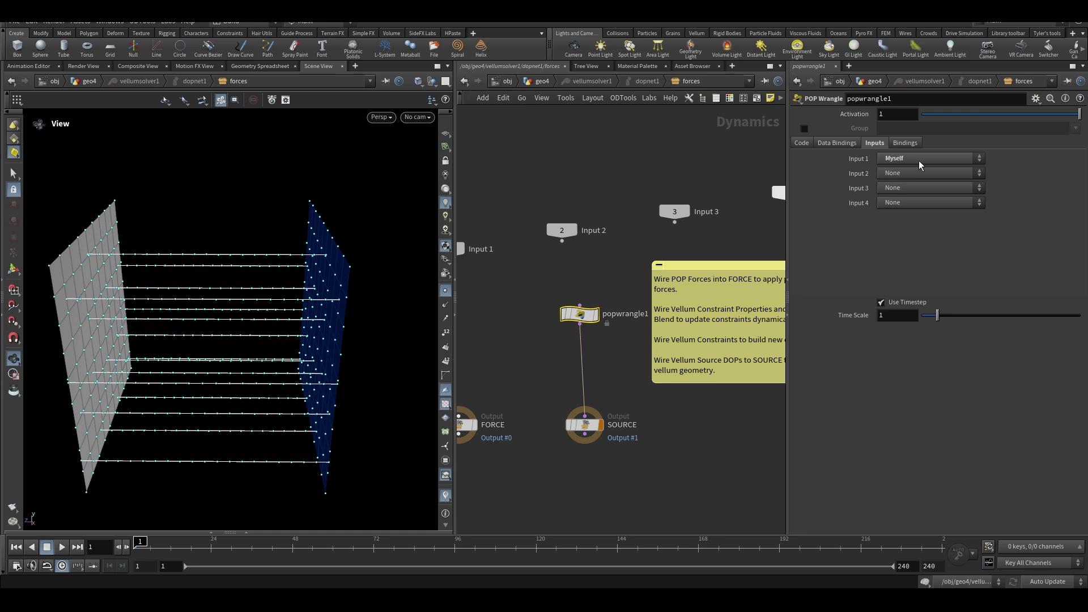
{"action": "left_click", "coordinate": [1036, 98]}
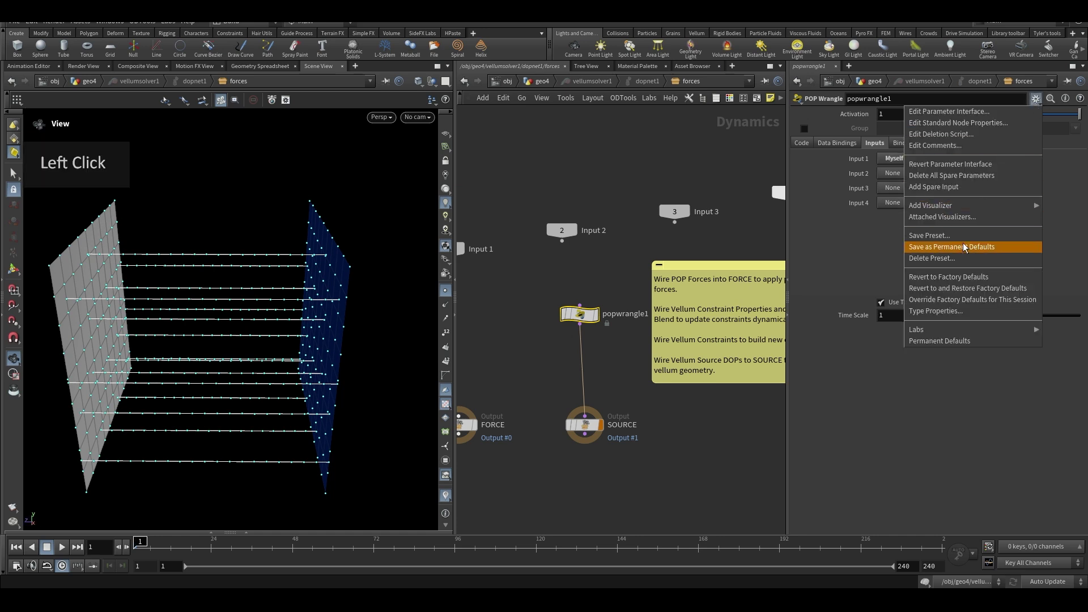
{"action": "left_click", "coordinate": [901, 188]}
{"action": "left_click", "coordinate": [900, 174]}
{"action": "left_click", "coordinate": [898, 198]}
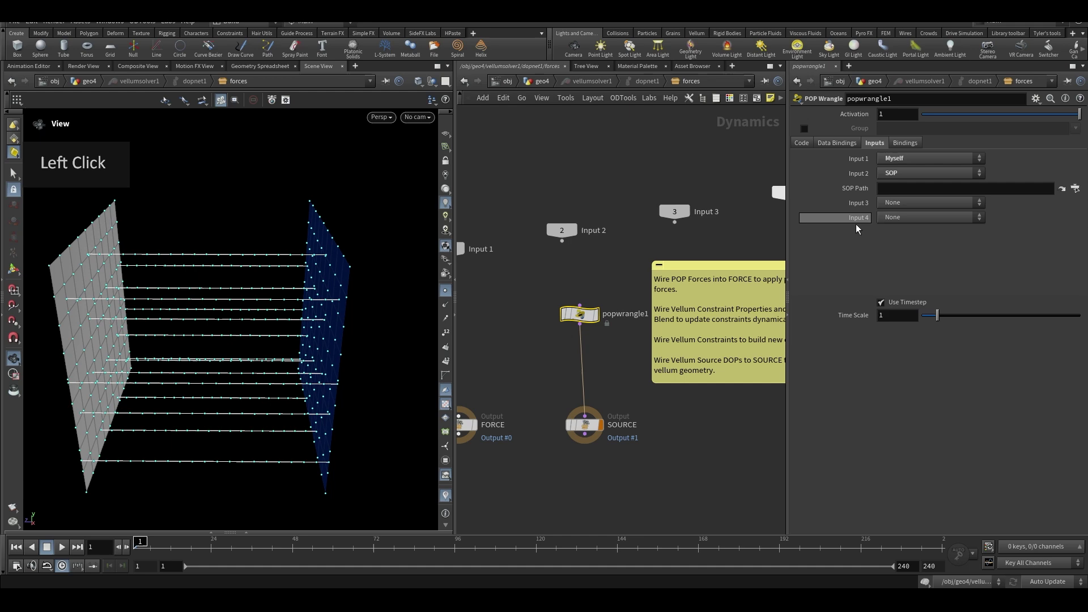
{"action": "middle_click_drag", "start_coordinate": [683, 268], "coordinate": [673, 299]}
{"action": "key", "text": "u"}
{"action": "key", "text": "u"}
{"action": "key", "text": "u"}
{"action": "middle_click_drag", "start_coordinate": [658, 176], "coordinate": [658, 307]}
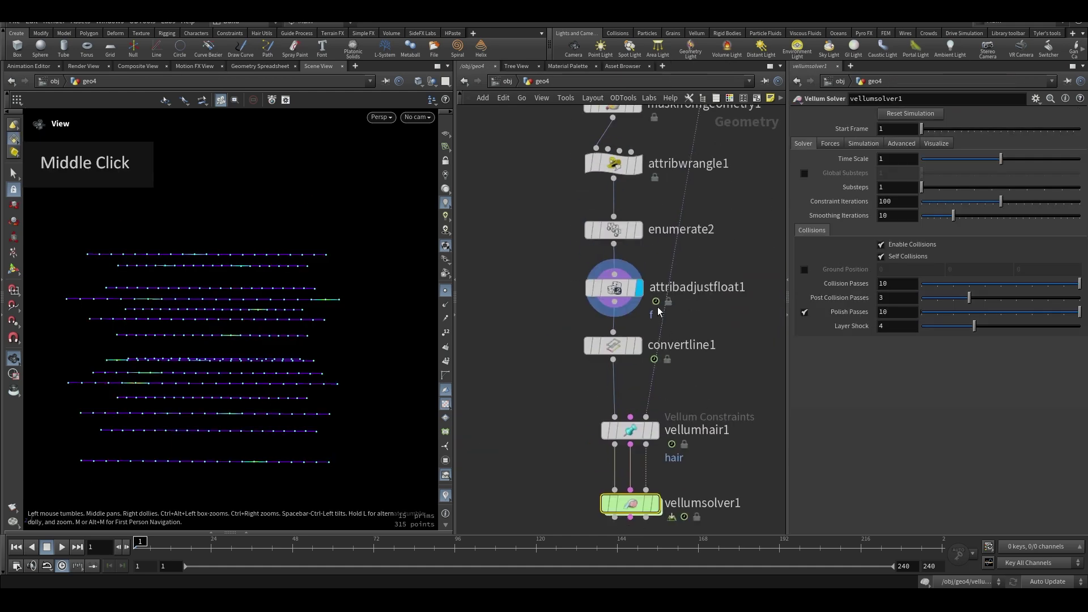
- Add a Null between attribadjustfloat1 and convertline1 and rename it TO_DOPS
{"action": "right_click", "coordinate": [621, 308]}
{"action": "type", "text": "null"}
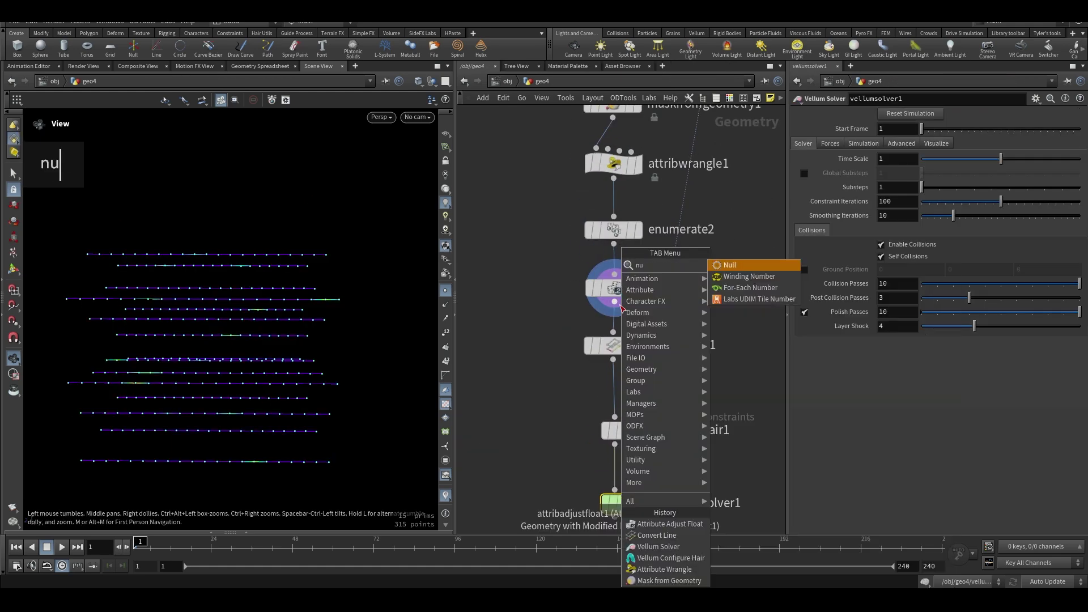
{"action": "key", "text": "Return"}
{"action": "left_click", "coordinate": [616, 342]}
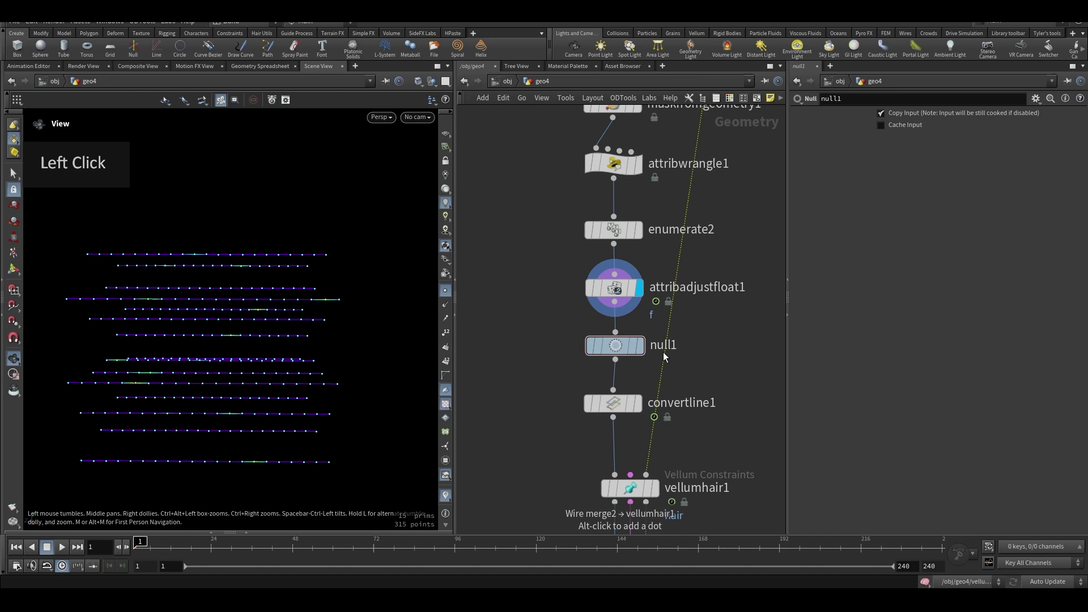
{"action": "double_click", "coordinate": [658, 347]}
{"action": "key", "text": "Caps_Lock"}
{"action": "type", "text": "TO_DOPS"}
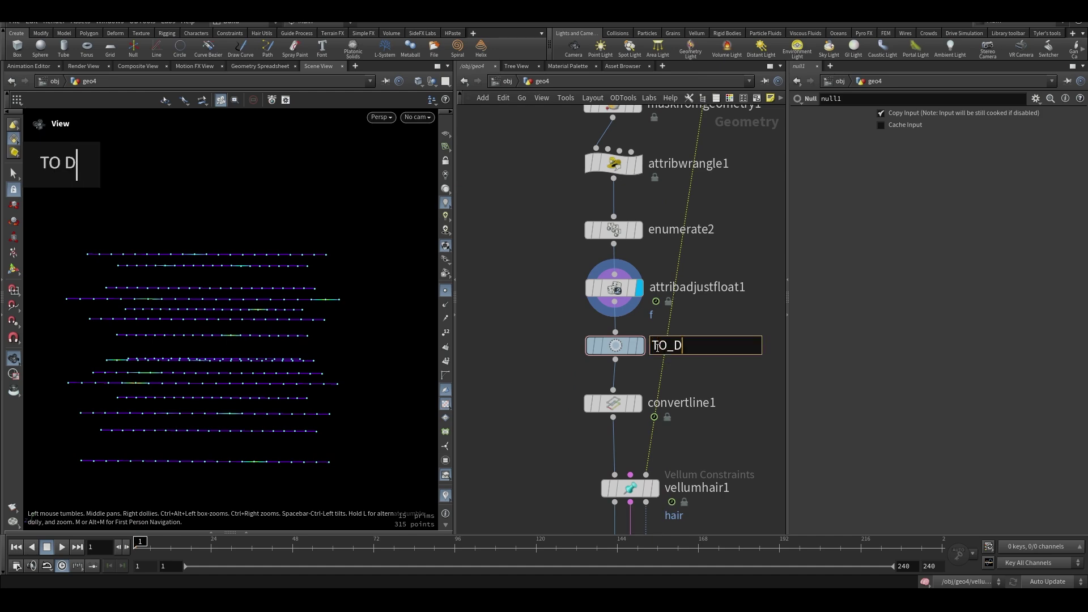
{"action": "key", "text": "Return"}
- Select TO_DOPS and go back into the Vellum solver's forces network
{"action": "left_click", "coordinate": [655, 360]}
{"action": "scroll", "coordinate": [713, 386], "scroll_direction": "down", "scroll_amount": 3}
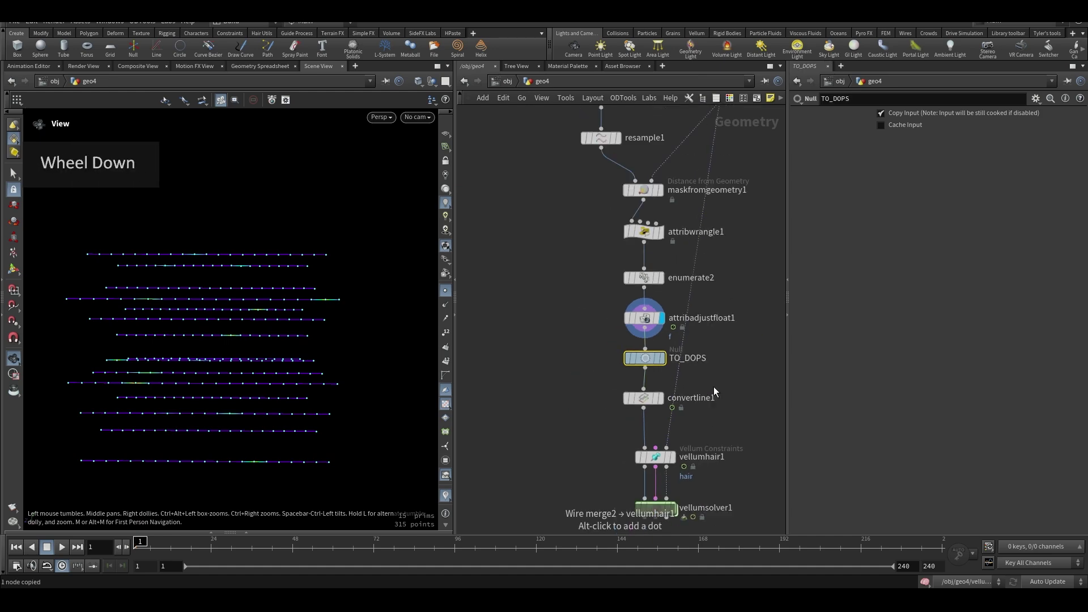
{"action": "scroll", "coordinate": [712, 366], "scroll_direction": "up", "scroll_amount": 4}
{"action": "key", "text": "Return"}
{"action": "left_click", "coordinate": [935, 188]}
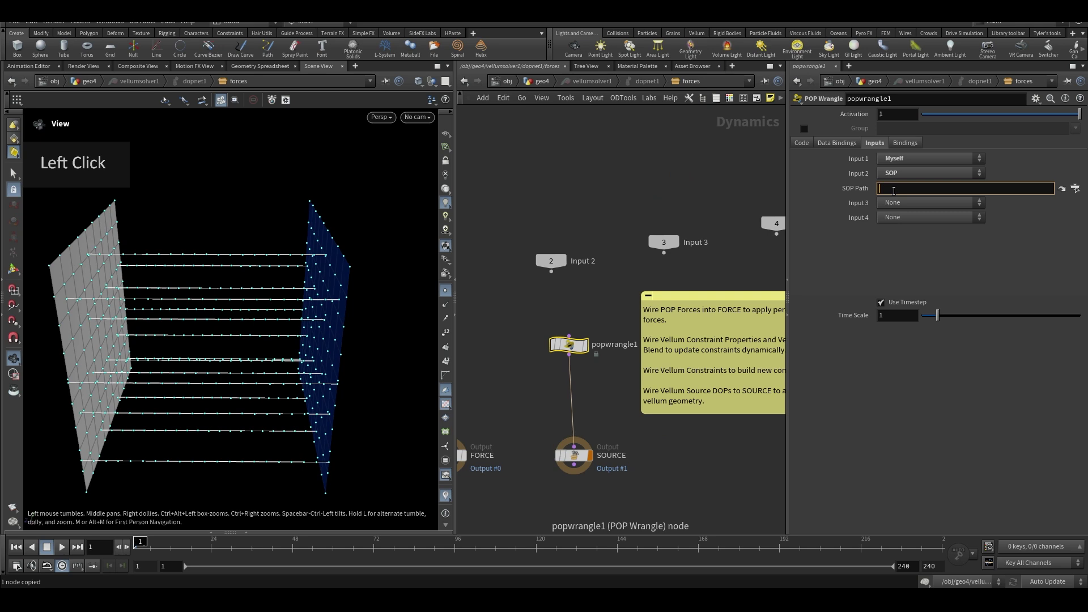
{"action": "middle_click", "coordinate": [935, 188]}
{"action": "left_click", "coordinate": [801, 143]}
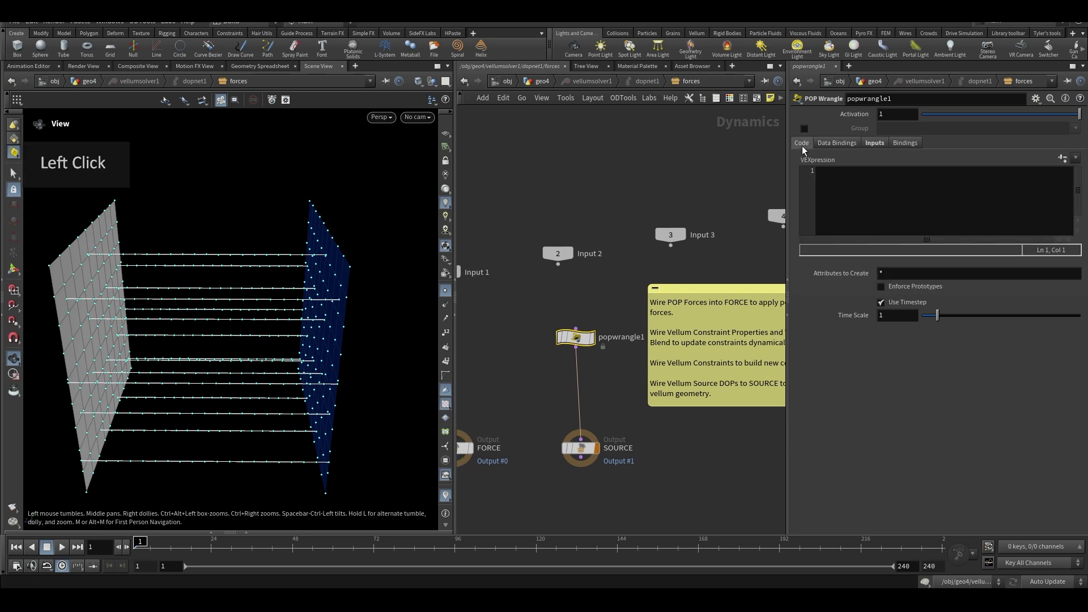
{"action": "left_click", "coordinate": [867, 199]}
{"action": "key", "text": "Caps_Lock"}
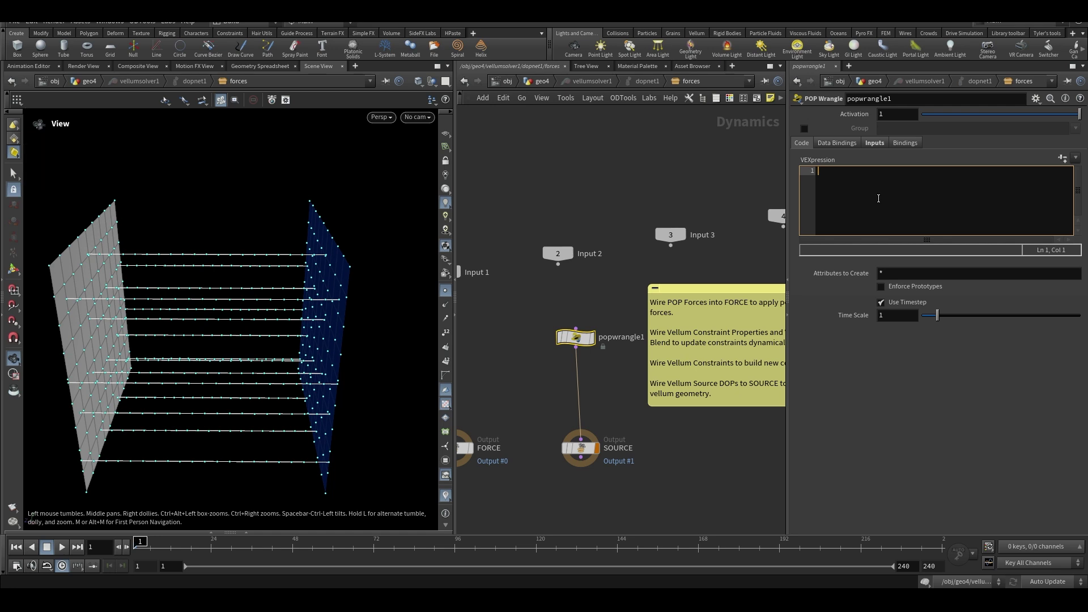
{"action": "type", "text": "float f ="}
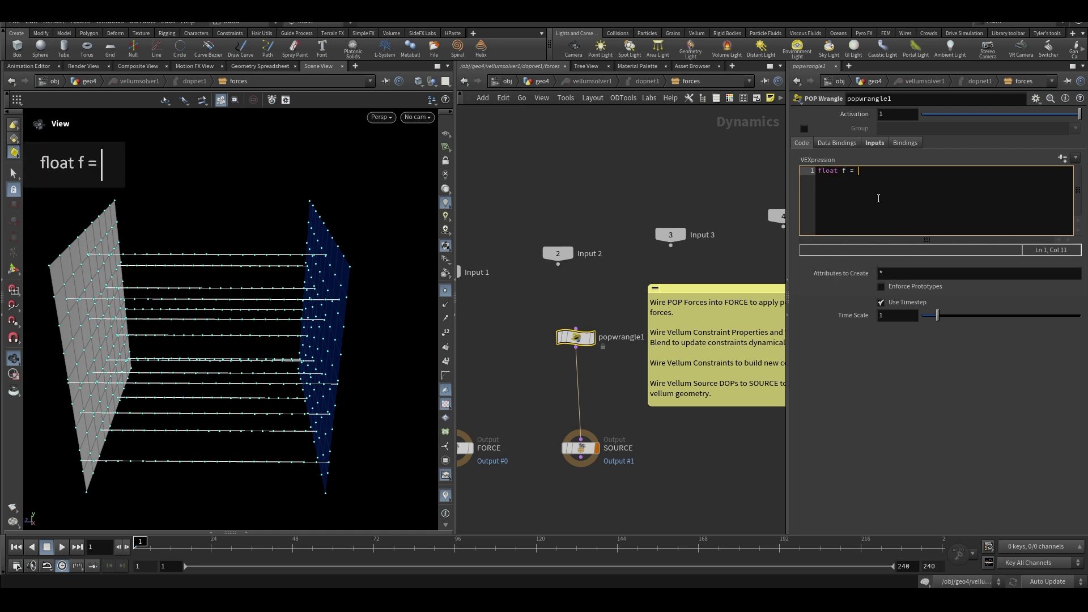
{"action": "type", "text": " point(1, "}
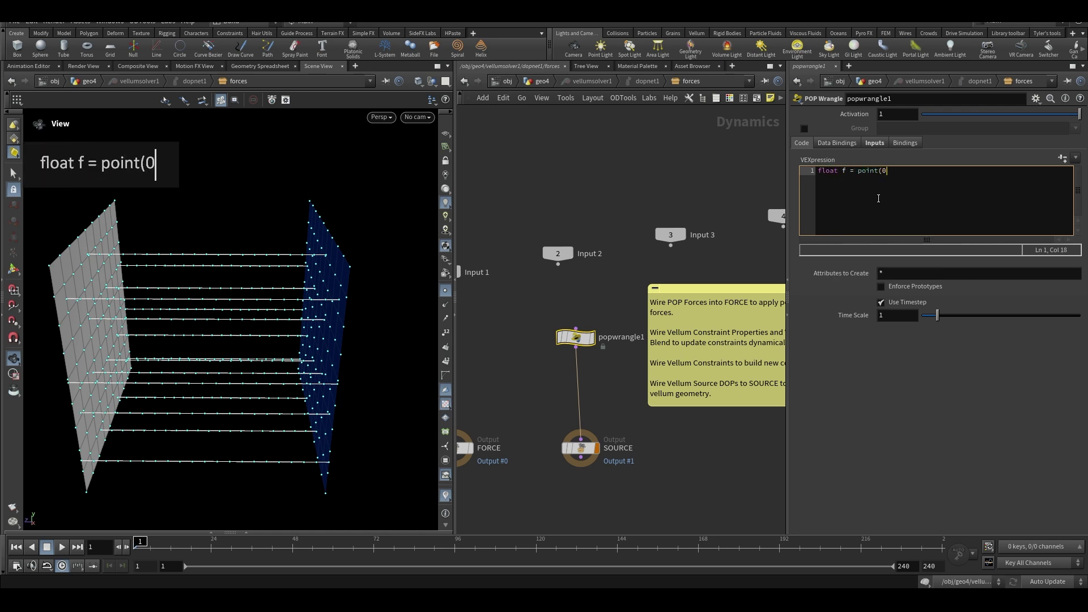
{"action": "type", "text": "'f',"}
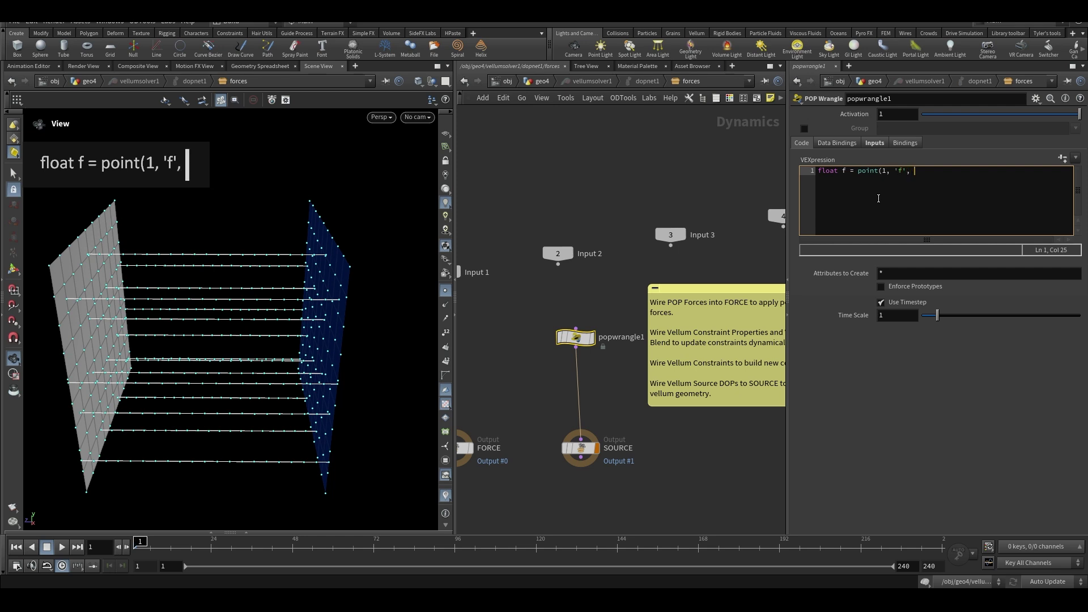
{"action": "type", "text": " @ptnum);"}
{"action": "key", "text": "Return"}
{"action": "key", "text": "Return"}
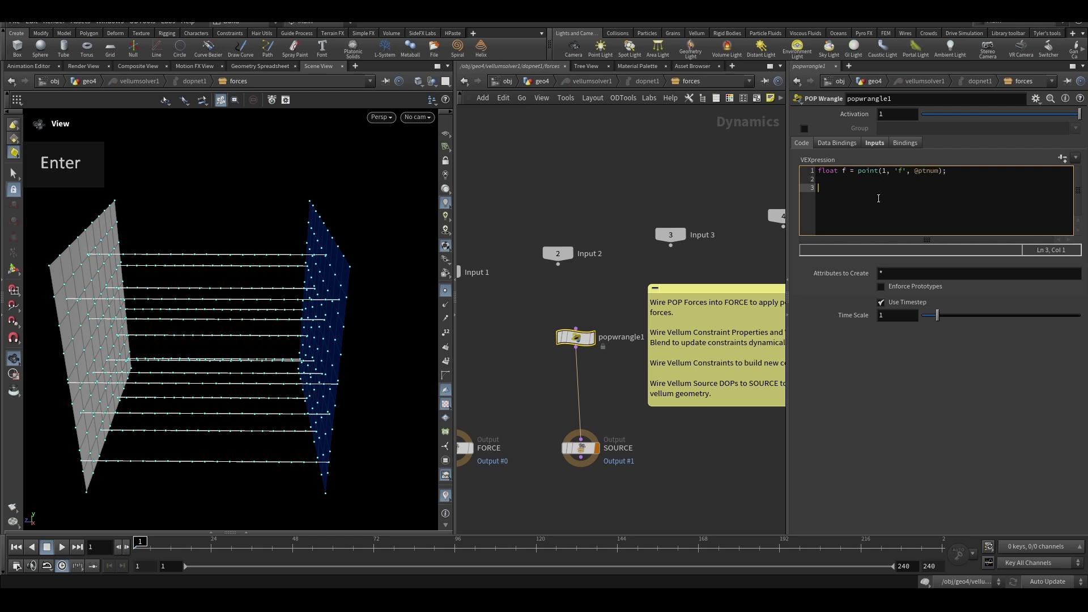
{"action": "type", "text": "@f = f;"}
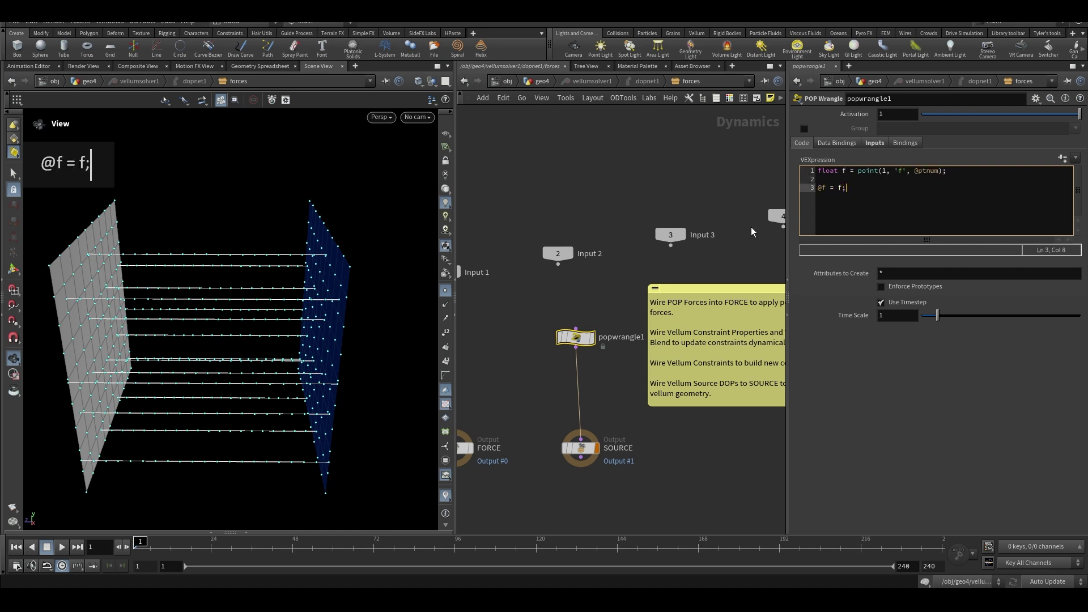
{"action": "middle_click", "coordinate": [623, 257]}
{"action": "key", "text": "u"}
{"action": "key", "text": "r"}
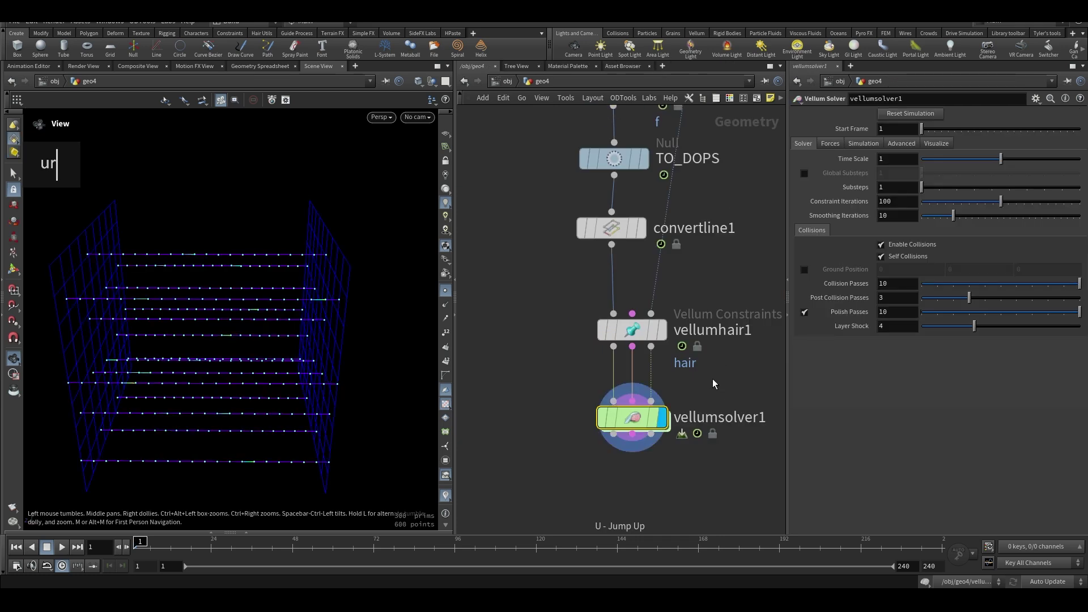
{"action": "key", "text": "Up"}
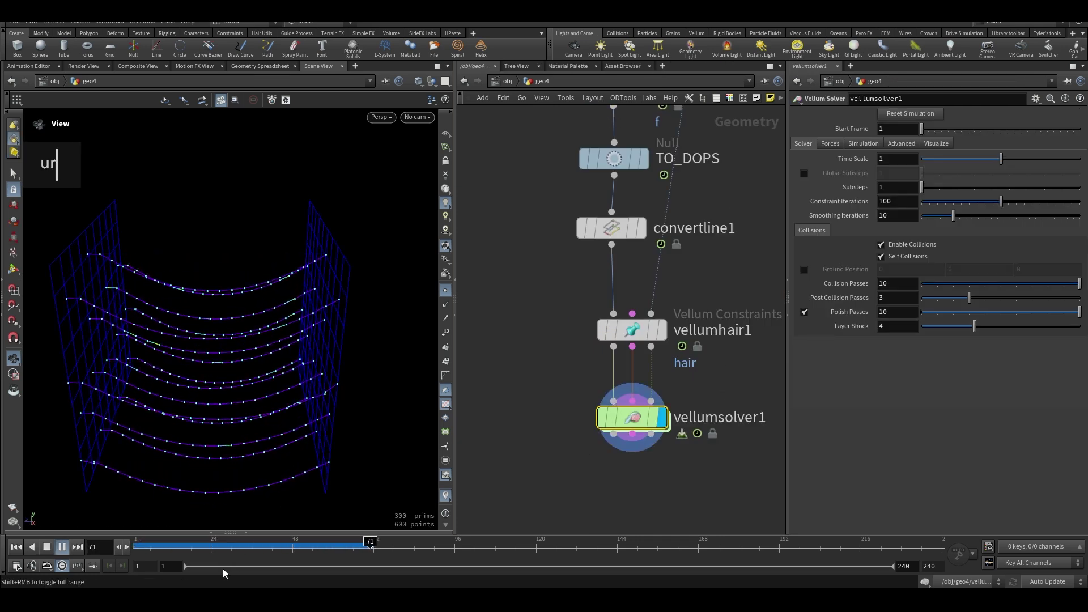
{"action": "left_click", "coordinate": [171, 543]}
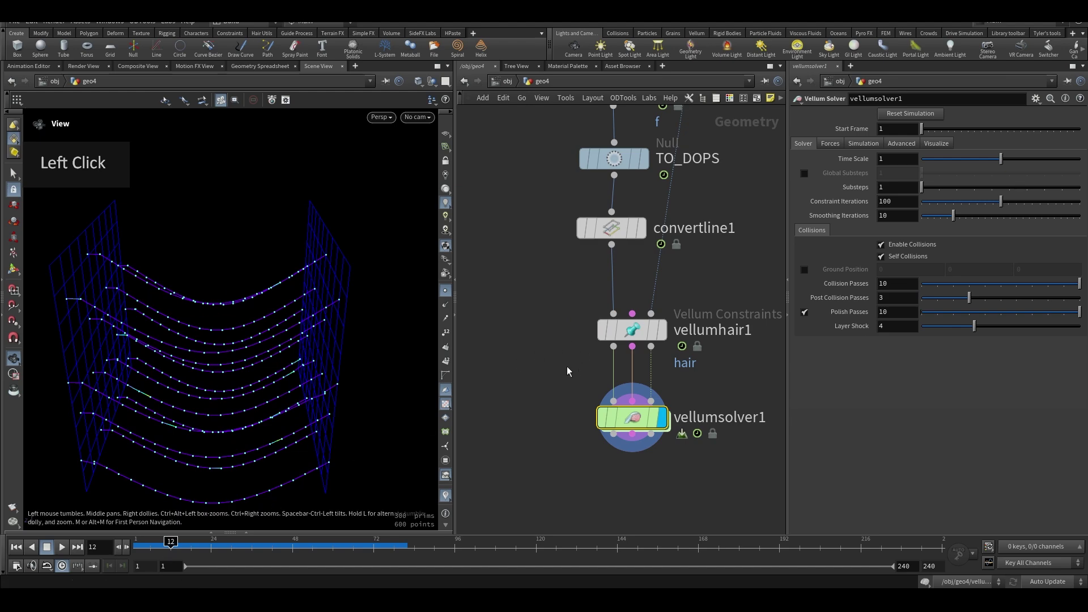
{"action": "key", "text": "r"}
{"action": "key", "text": "r"}
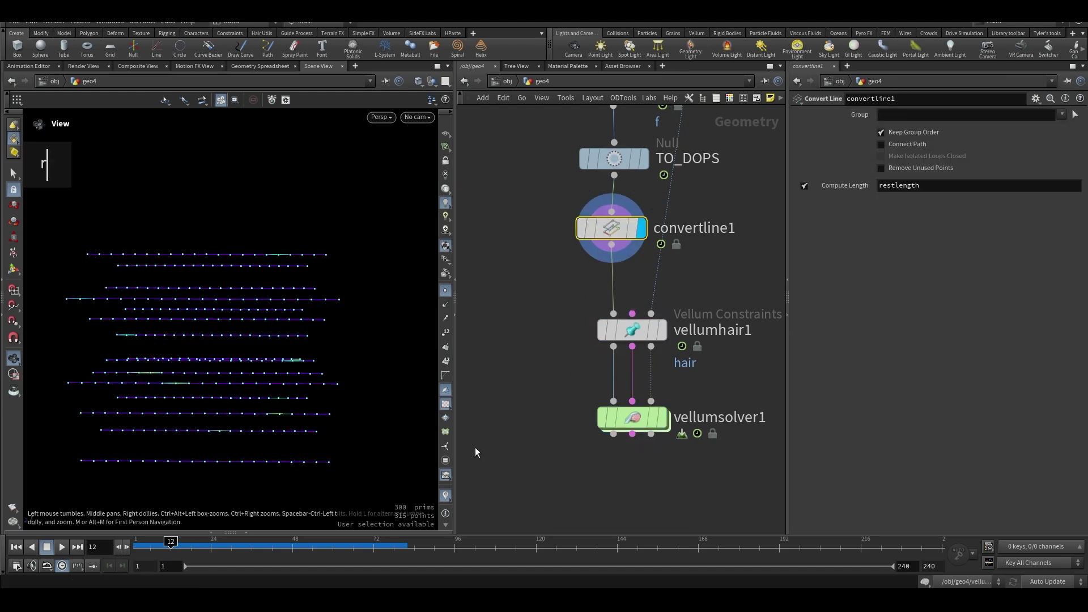
{"action": "key", "text": "r"}
{"action": "key", "text": "r"}
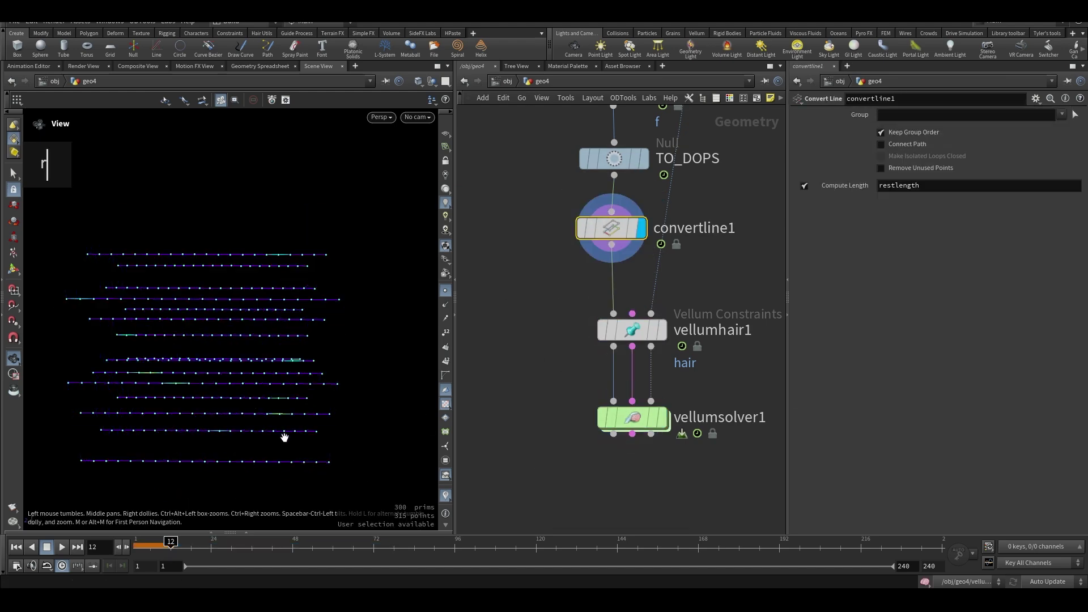
{"action": "middle_click_drag", "start_coordinate": [546, 246], "coordinate": [564, 387]}
{"action": "scroll", "coordinate": [567, 268], "scroll_direction": "up", "scroll_amount": 3}
{"action": "left_click", "coordinate": [646, 221]}
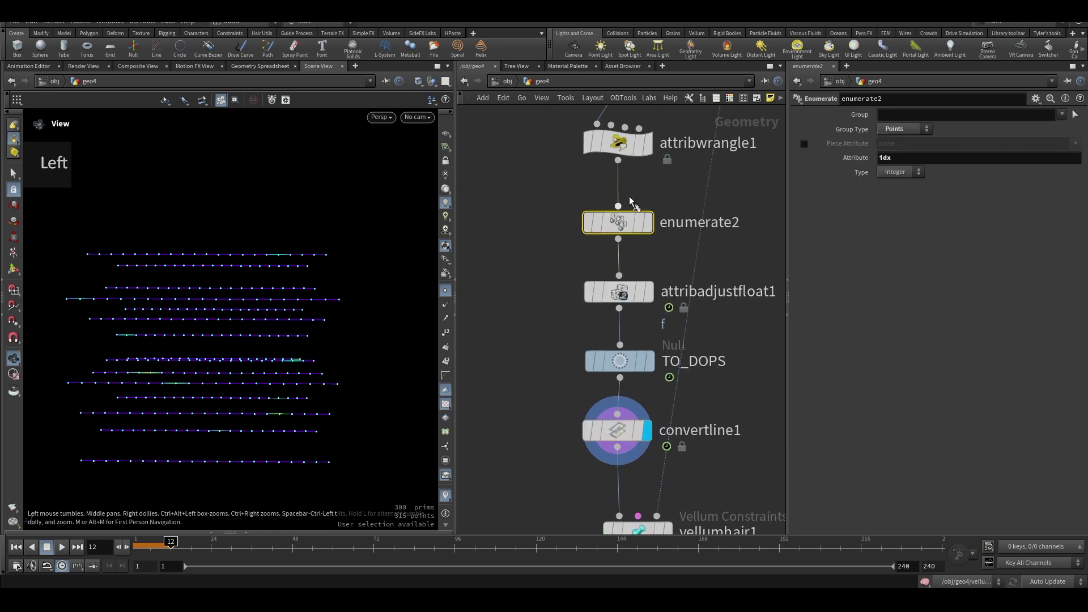
{"action": "middle_click_drag", "start_coordinate": [518, 429], "coordinate": [550, 340]}
{"action": "left_click", "coordinate": [651, 381]}
{"action": "key", "text": "r"}
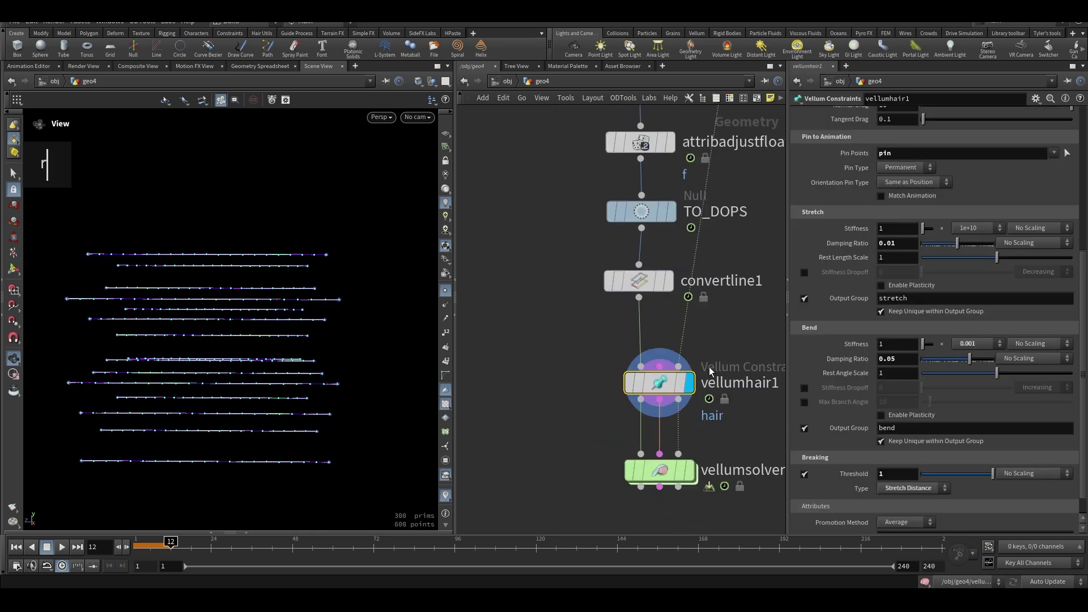
{"action": "middle_click_drag", "start_coordinate": [705, 342], "coordinate": [663, 407]}
{"action": "left_click", "coordinate": [16, 547]}
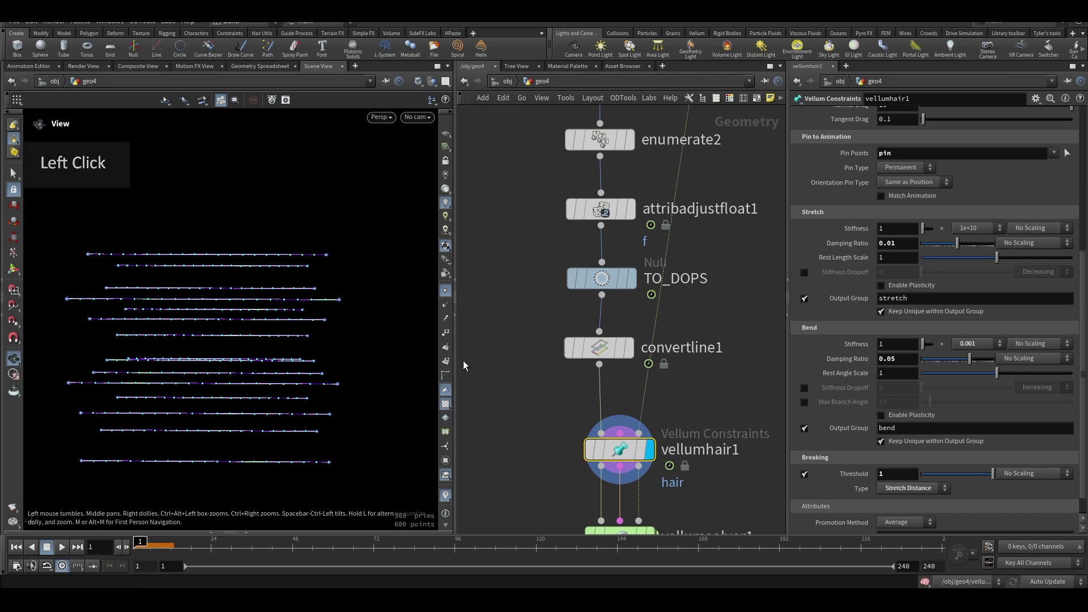
{"action": "scroll", "coordinate": [538, 386], "scroll_direction": "down", "scroll_amount": 3}
{"action": "scroll", "coordinate": [538, 386], "scroll_direction": "up", "scroll_amount": 3}
{"action": "left_click", "coordinate": [646, 412]}
{"action": "key", "text": "Return"}
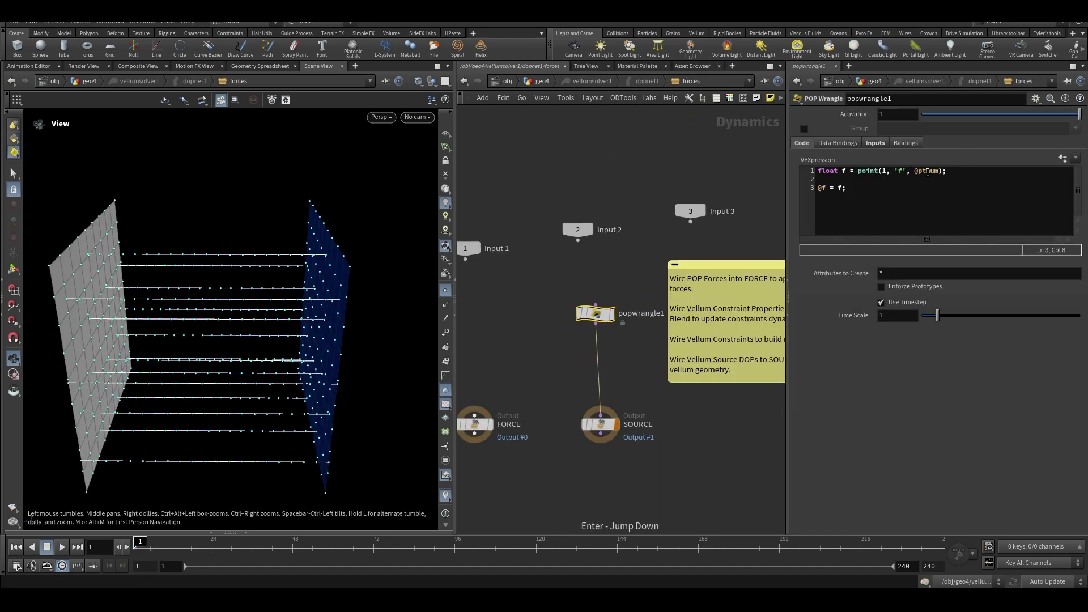
{"action": "left_click", "coordinate": [822, 171]}
{"action": "key", "text": "Return"}
{"action": "key", "text": "Return"}
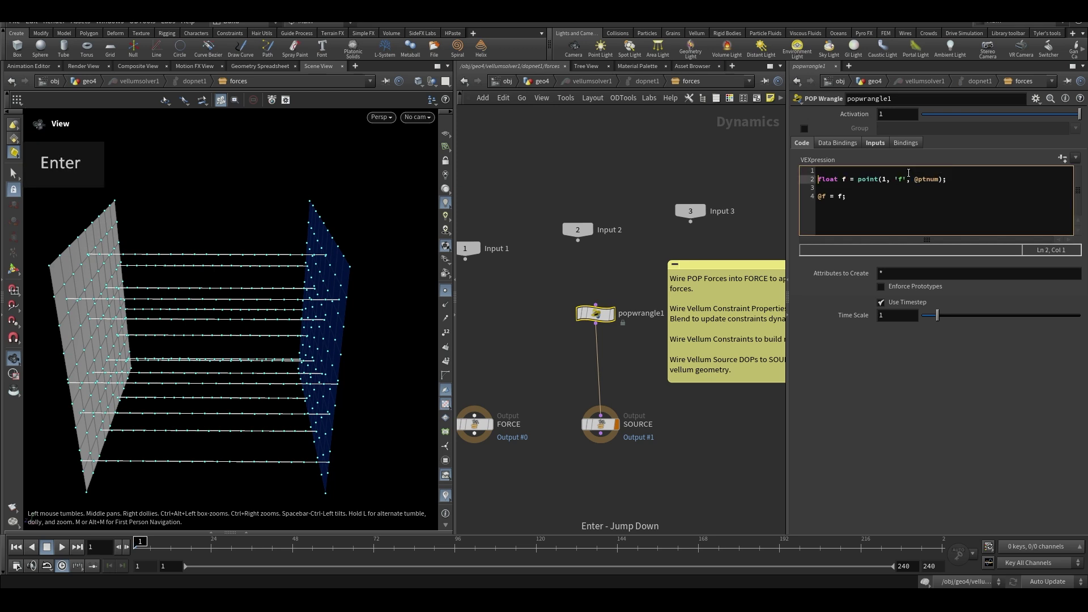
{"action": "key", "text": "Up"}
{"action": "key", "text": "Up"}
{"action": "type", "text": "int pt "}
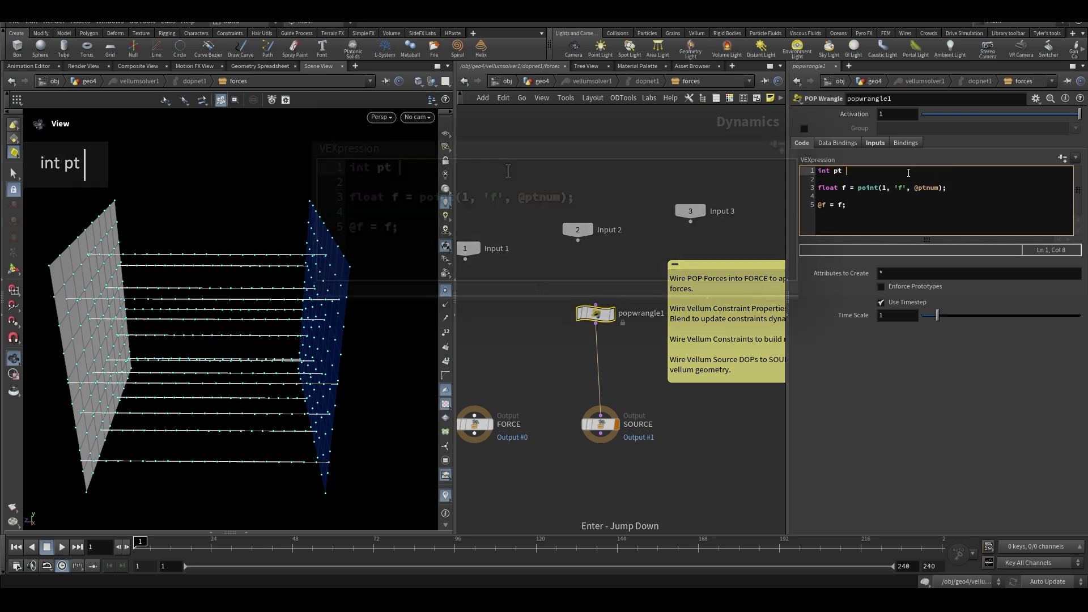
{"action": "type", "text": "= findattri"}
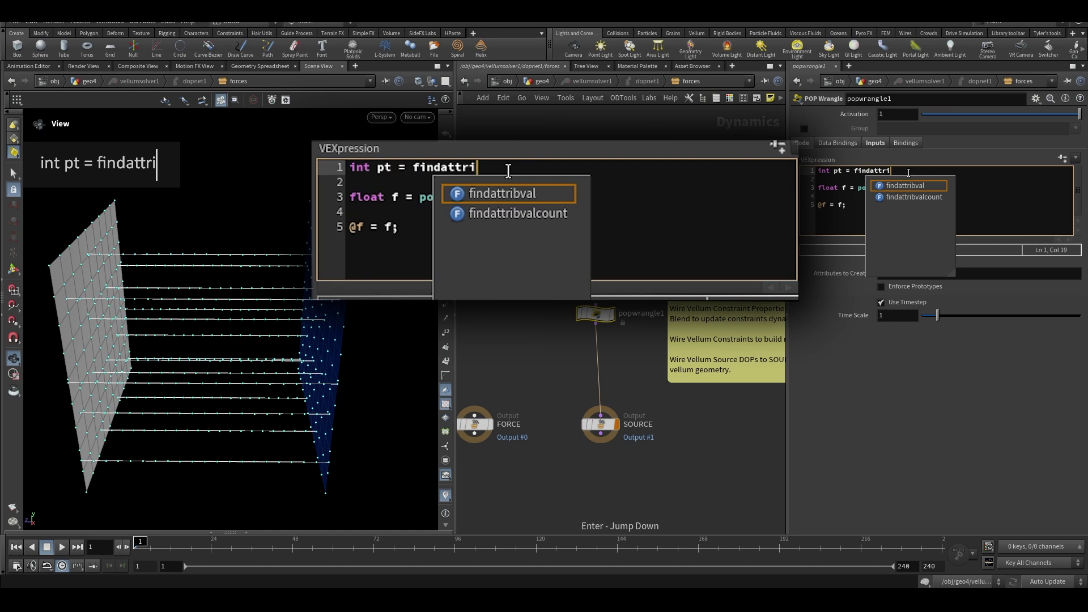
{"action": "key", "text": "Return"}
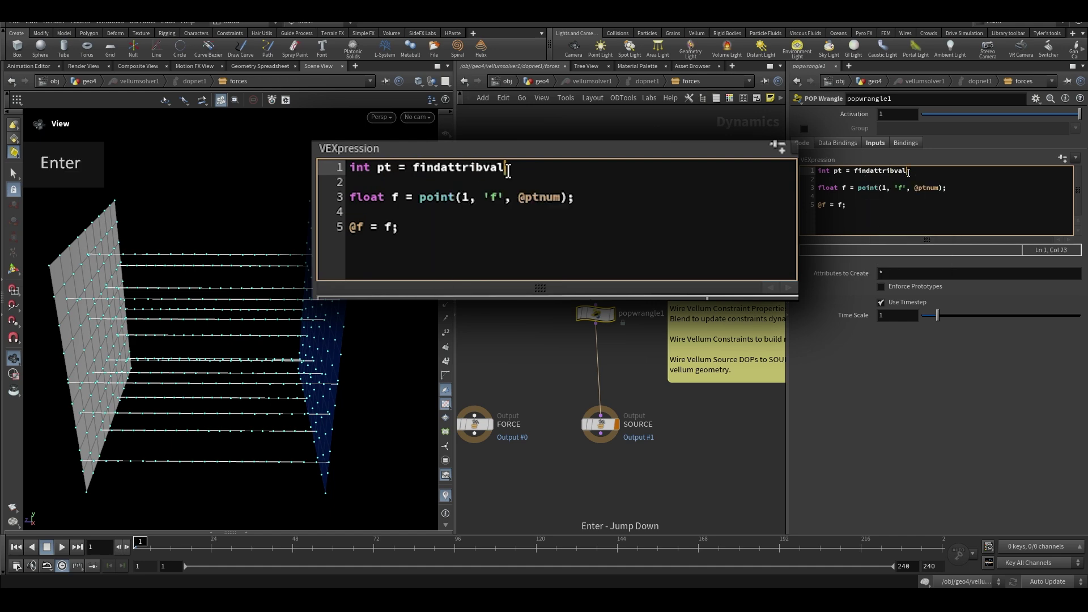
{"action": "type", "text": "(1, "}
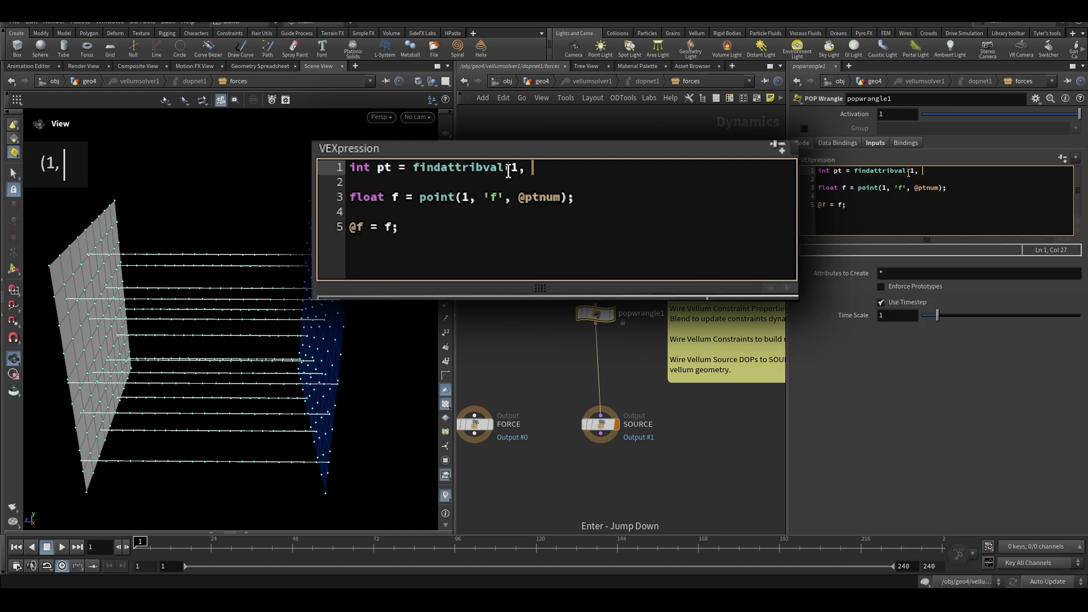
{"action": "type", "text": "'point',"}
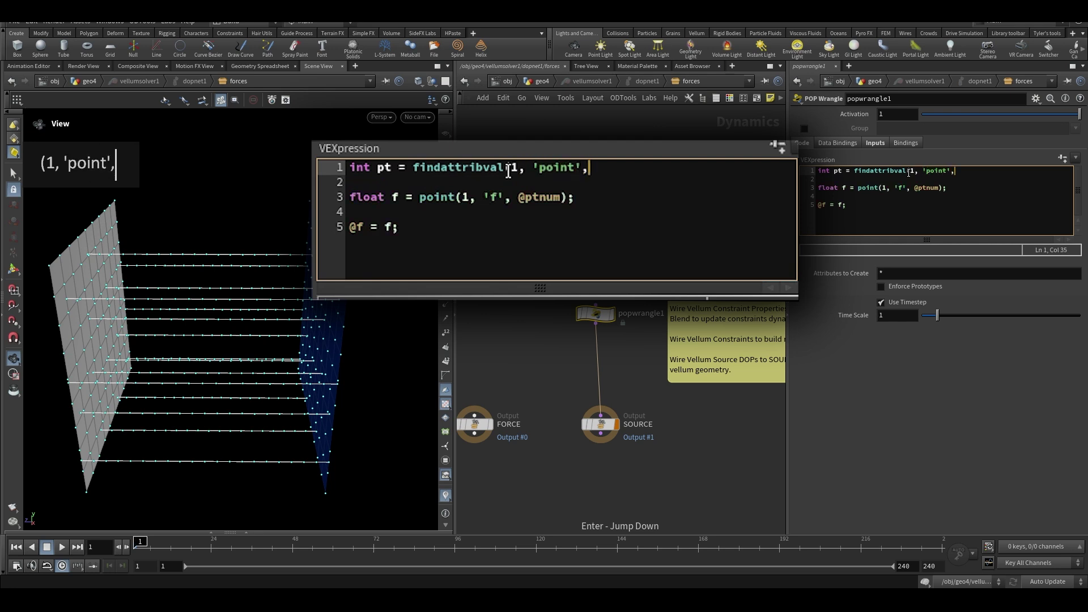
{"action": "type", "text": " 'idx', i"}
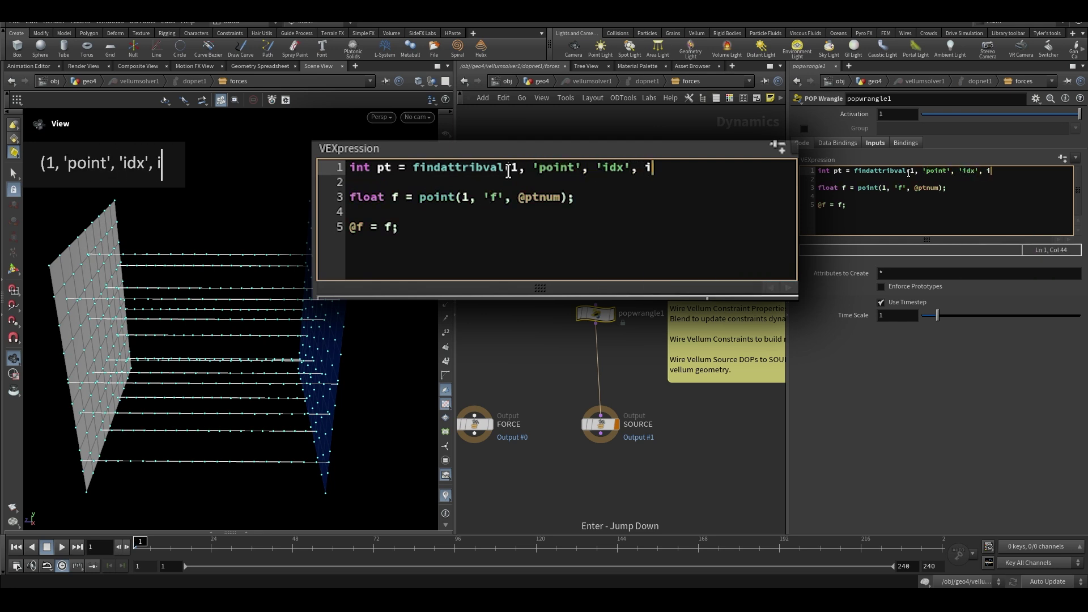
{"action": "type", "text": "@idx);"}
{"action": "key", "text": "Return"}
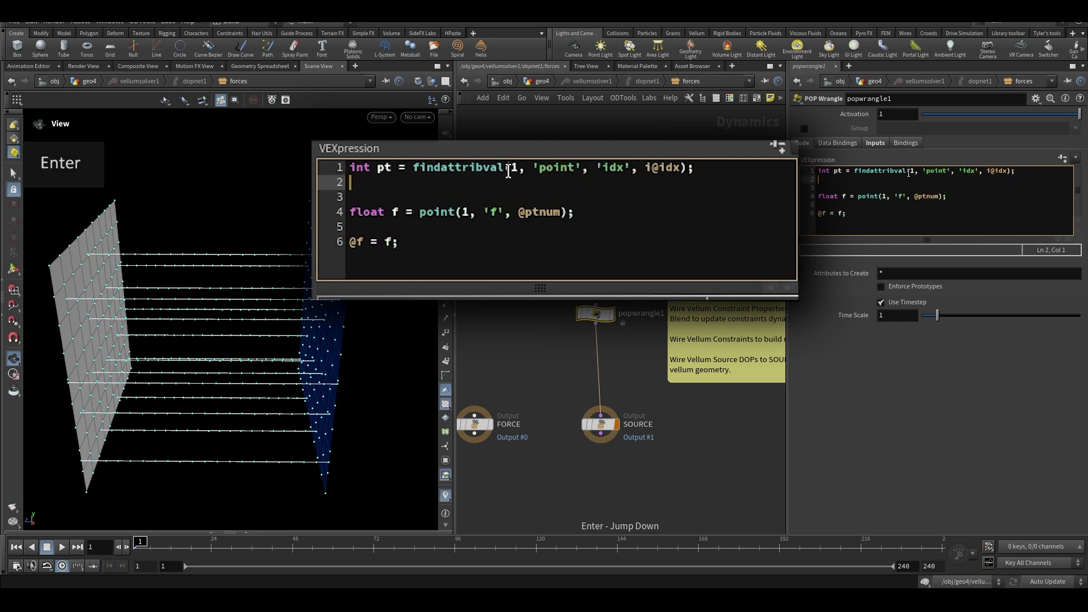
{"action": "key", "text": "Down"}
{"action": "key", "text": "Down"}
{"action": "key", "text": "End"}
{"action": "key", "text": "Left"}
{"action": "key", "text": "Left"}
{"action": "key", "text": "ctrl+BackSpace"}
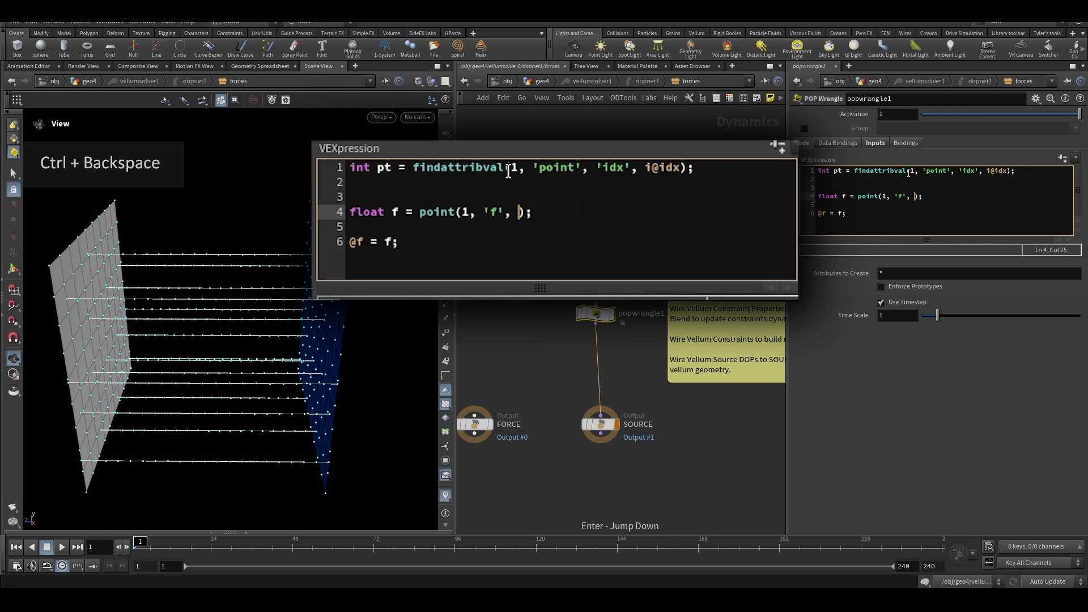
{"action": "type", "text": "pt"}
{"action": "middle_click_drag", "start_coordinate": [616, 335], "coordinate": [626, 317]}
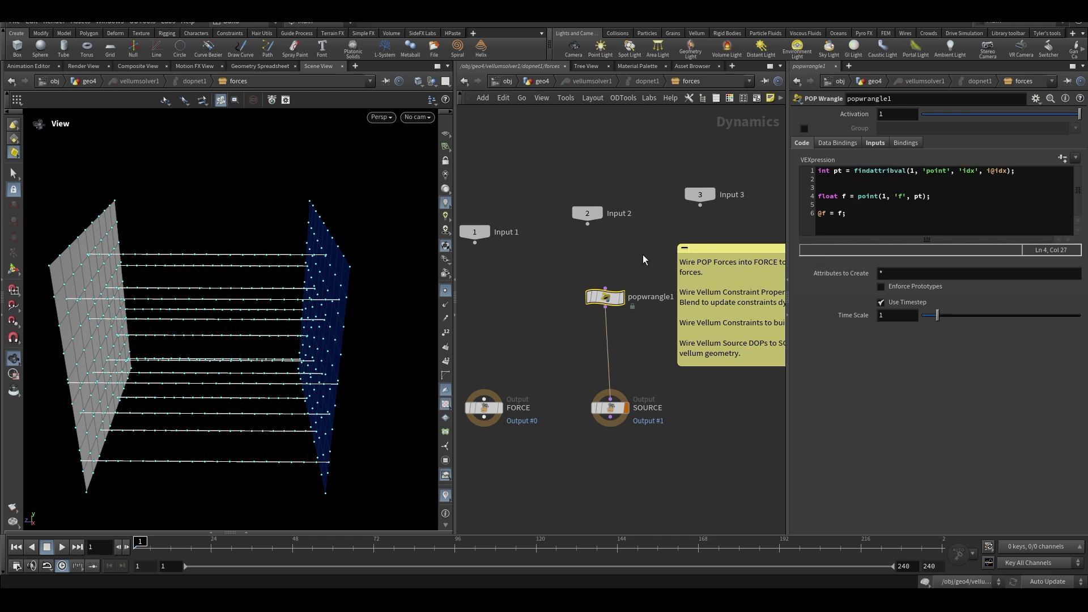
- Display and play the Vellum solver in geo4, then return to the forces network
{"action": "key", "text": "u"}
{"action": "left_click", "coordinate": [673, 412]}
{"action": "key", "text": "r"}
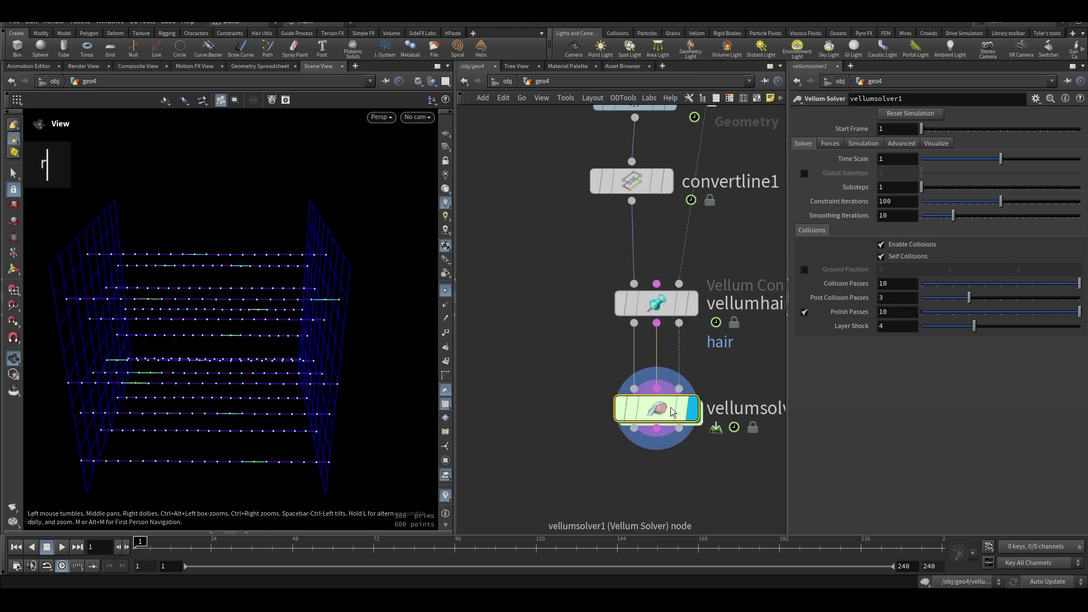
{"action": "key", "text": "Up"}
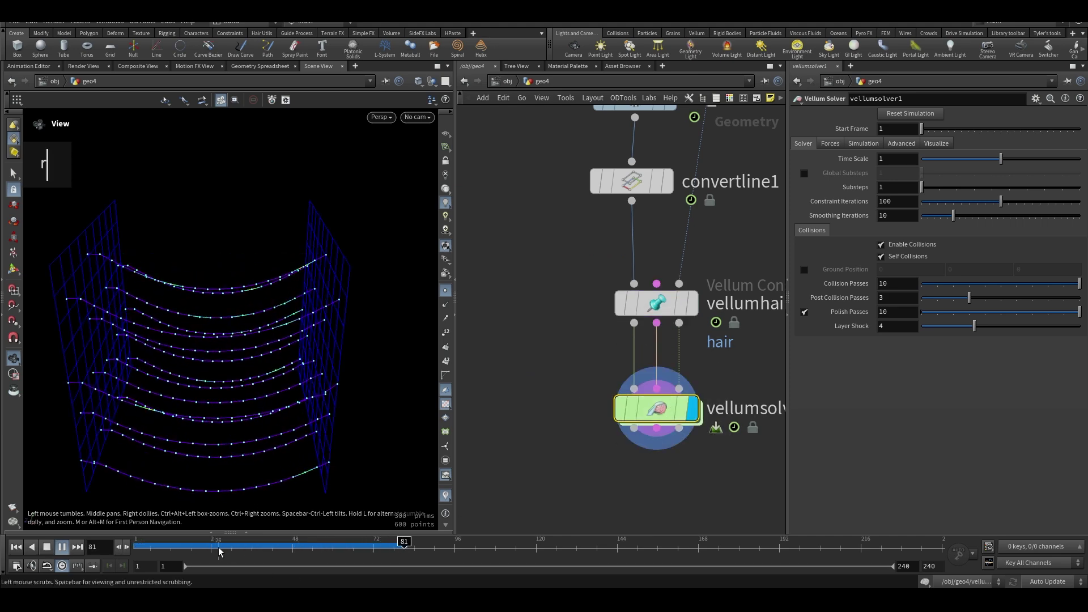
{"action": "left_click", "coordinate": [576, 307]}
{"action": "key", "text": "Return"}
- Add 'if(f > .8) { i@group_broken = 1; }' to popwrangle1's code
{"action": "scroll", "coordinate": [602, 328], "scroll_direction": "up", "scroll_amount": 2}
{"action": "left_click", "coordinate": [610, 262]}
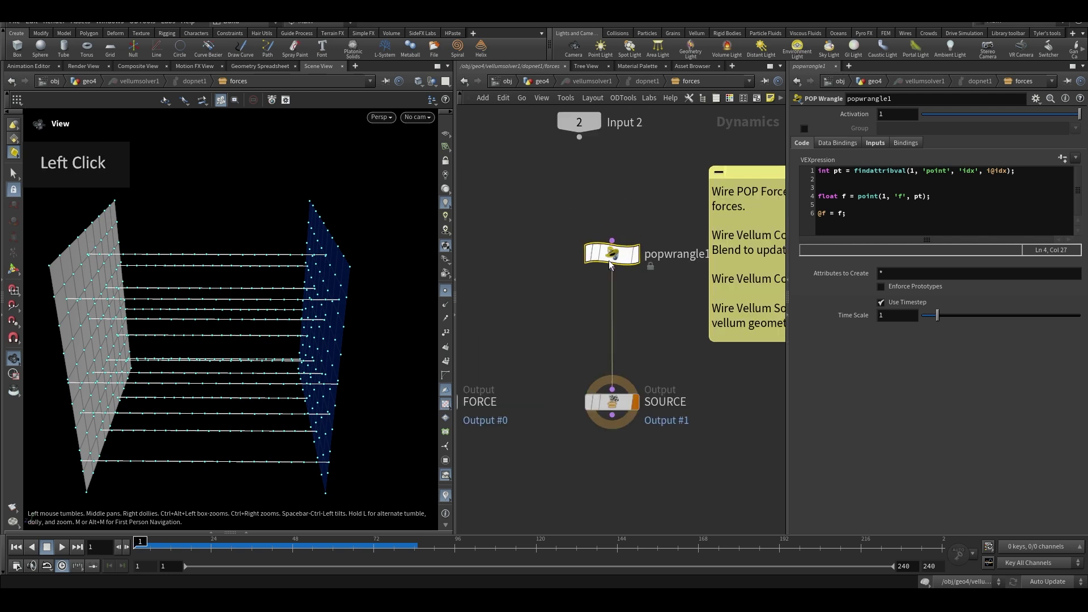
{"action": "left_click", "coordinate": [901, 215]}
{"action": "key", "text": "Return"}
{"action": "key", "text": "Return"}
{"action": "type", "text": "if"}
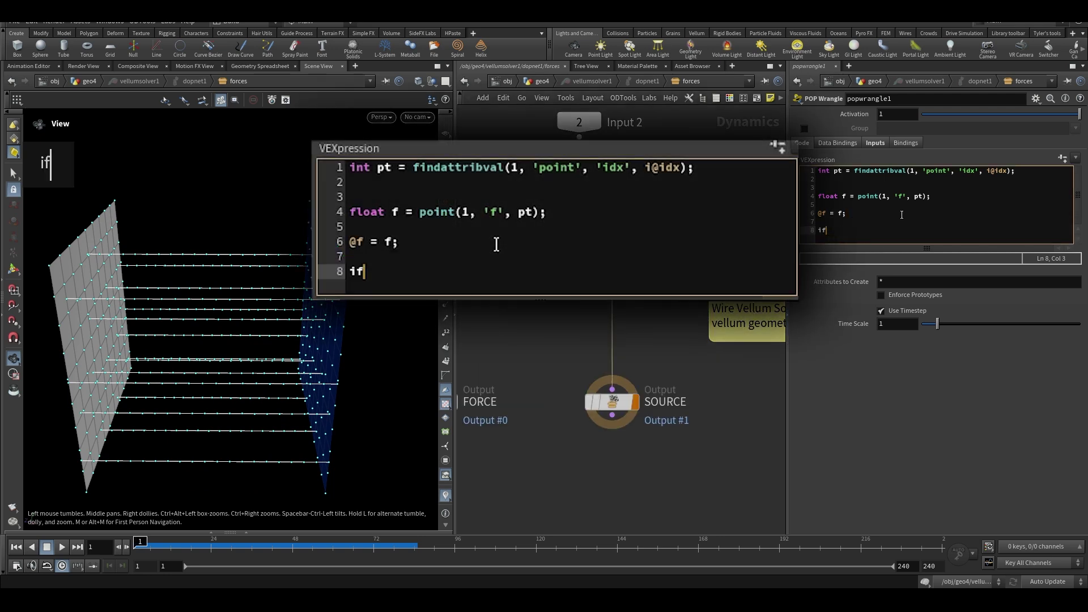
{"action": "type", "text": "(f > .9"}
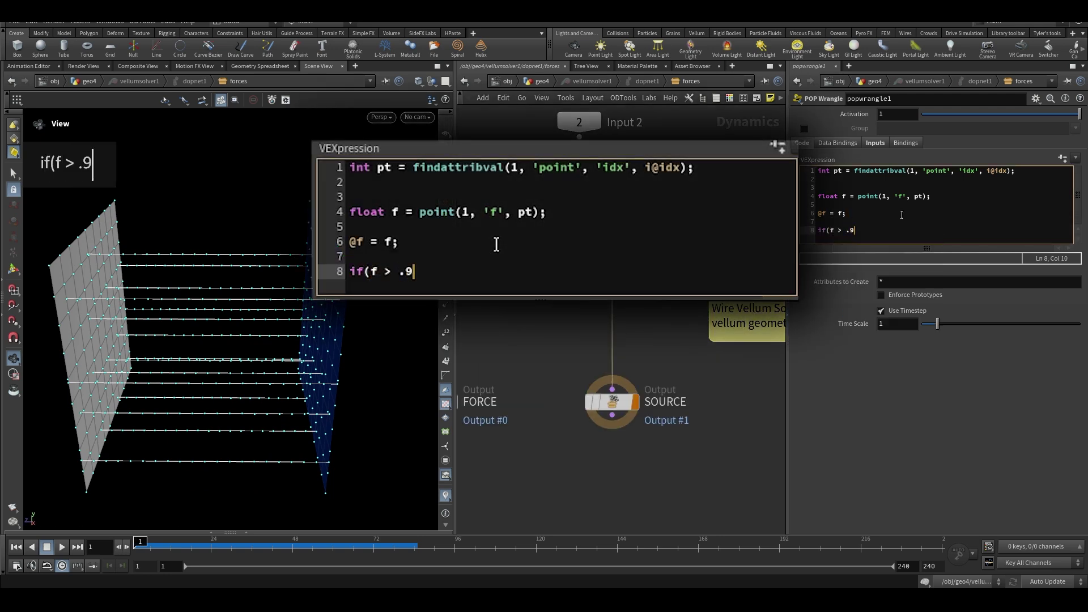
{"action": "type", "text": "("}
{"action": "key", "text": "BackSpace"}
{"action": "type", "text": ") { i"}
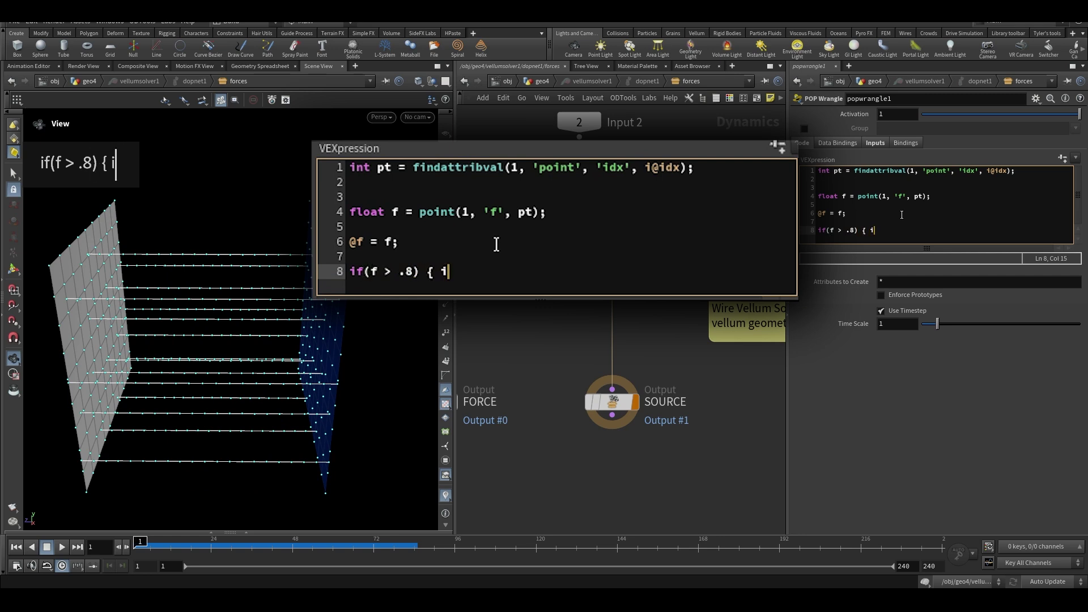
{"action": "type", "text": "@group_broke"}
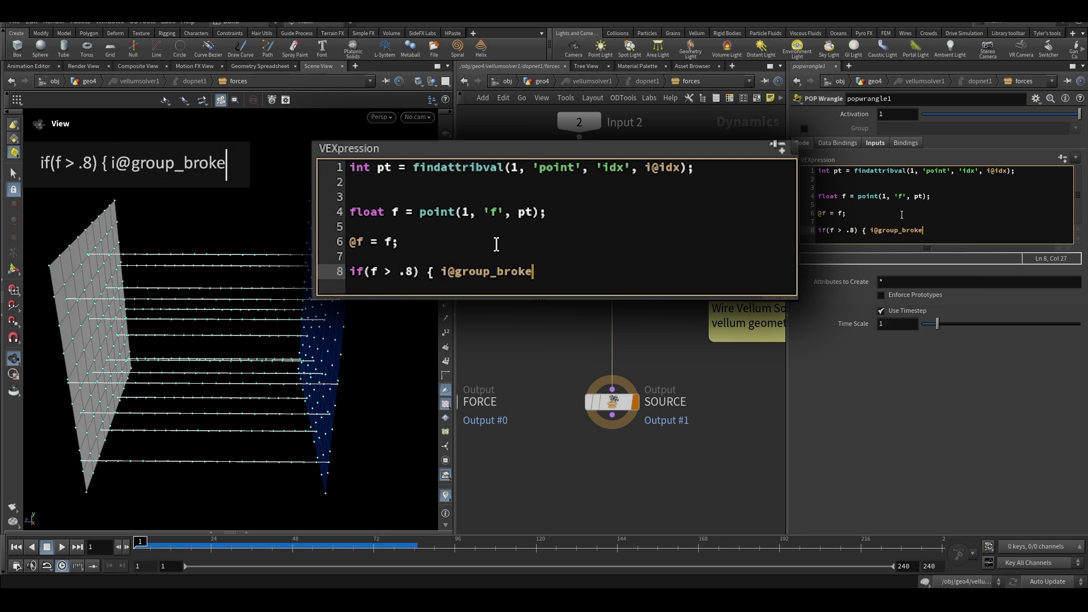
{"action": "type", "text": "n = 1; }"}
{"action": "key", "text": "Return"}
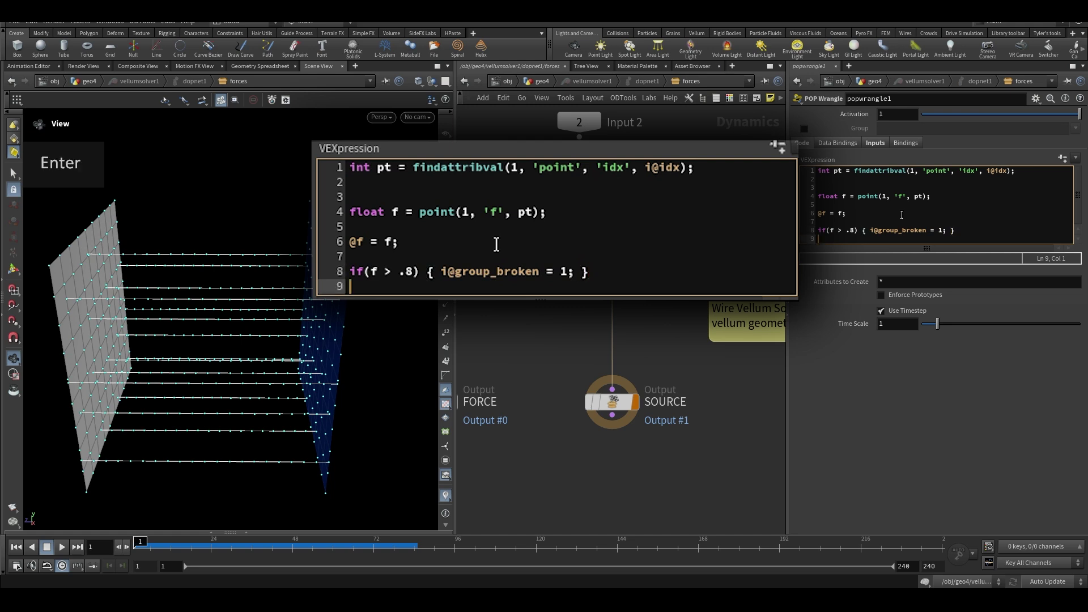
- Pan the forces network and move popwrangle1 down closer to SOURCE
{"action": "middle_click_drag", "start_coordinate": [612, 324], "coordinate": [621, 334]}
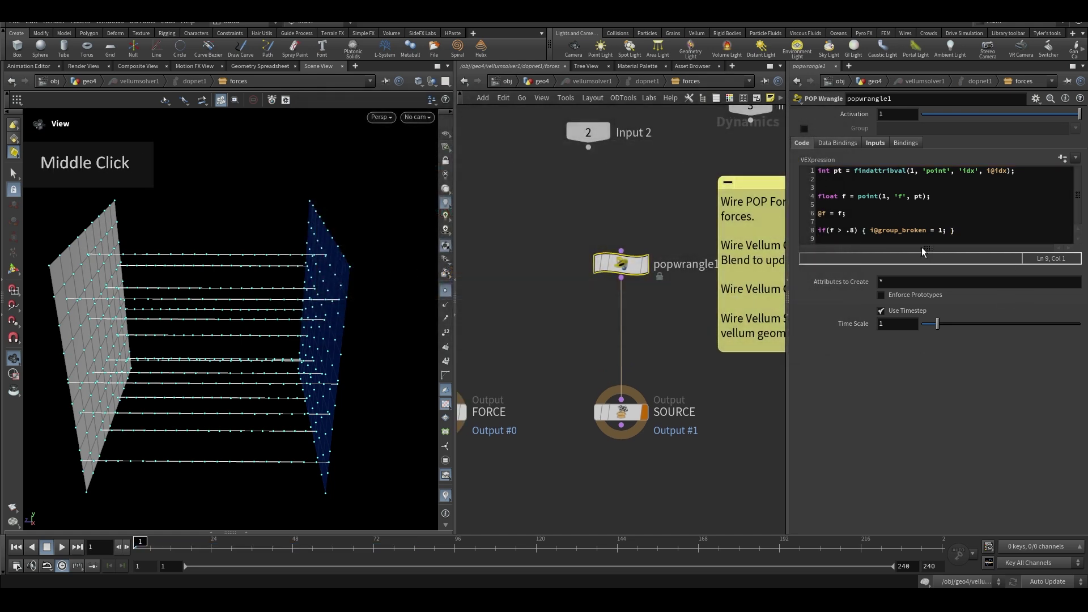
{"action": "middle_click_drag", "start_coordinate": [626, 380], "coordinate": [616, 331]}
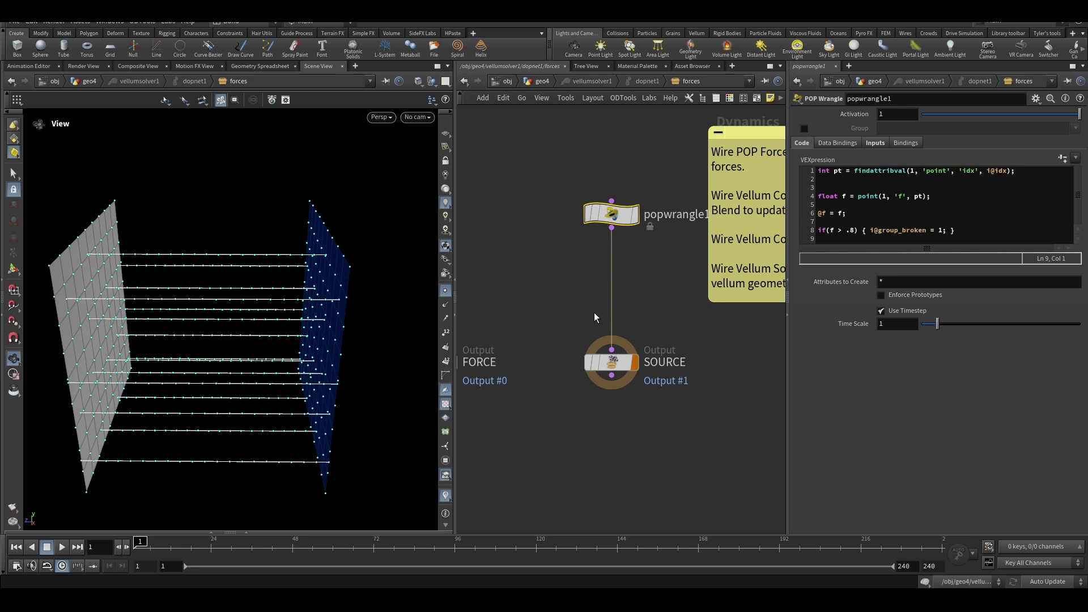
{"action": "middle_click_drag", "start_coordinate": [639, 249], "coordinate": [637, 296]}
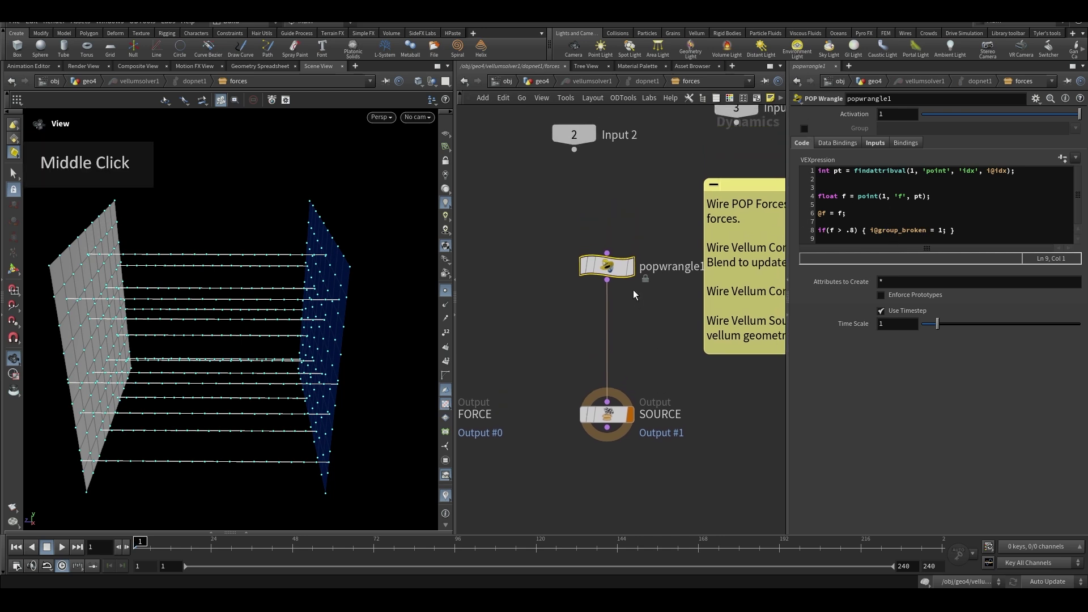
{"action": "left_click_drag", "start_coordinate": [618, 278], "coordinate": [617, 370]}
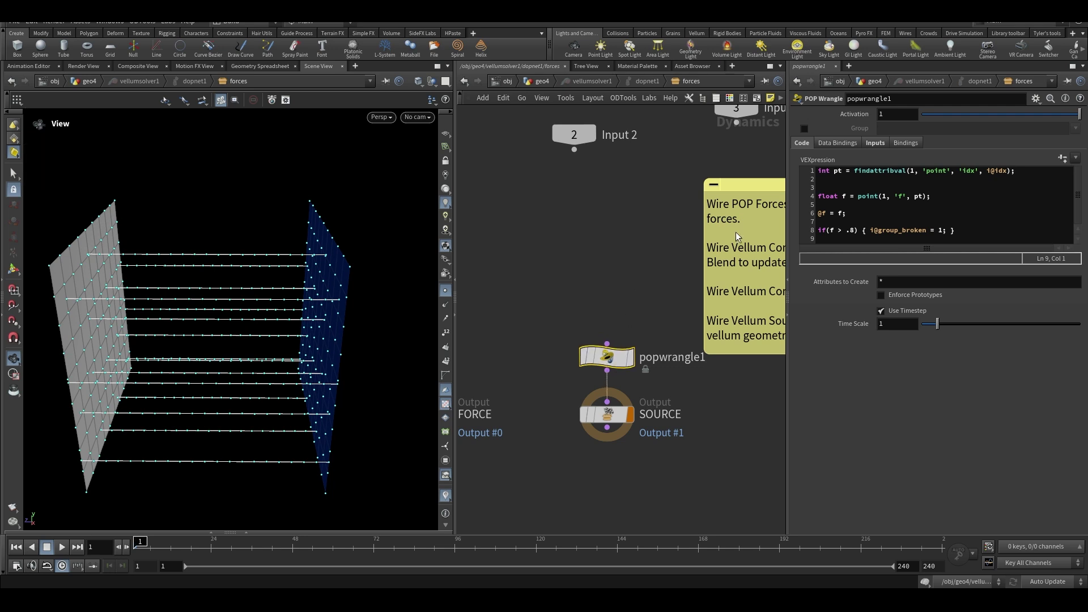
{"action": "left_click", "coordinate": [968, 229]}
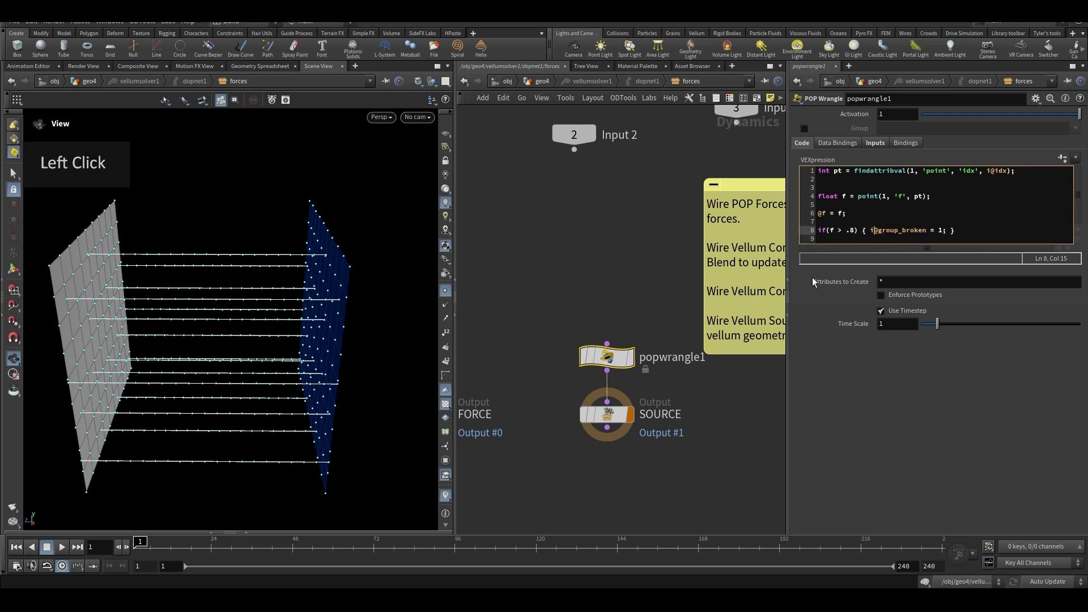
{"action": "middle_click", "coordinate": [650, 232]}
- In geo4, play the simulation, rewind to frame 1, and replay until frame 152
{"action": "key", "text": "u"}
{"action": "middle_click", "coordinate": [723, 301]}
{"action": "key", "text": "Up"}
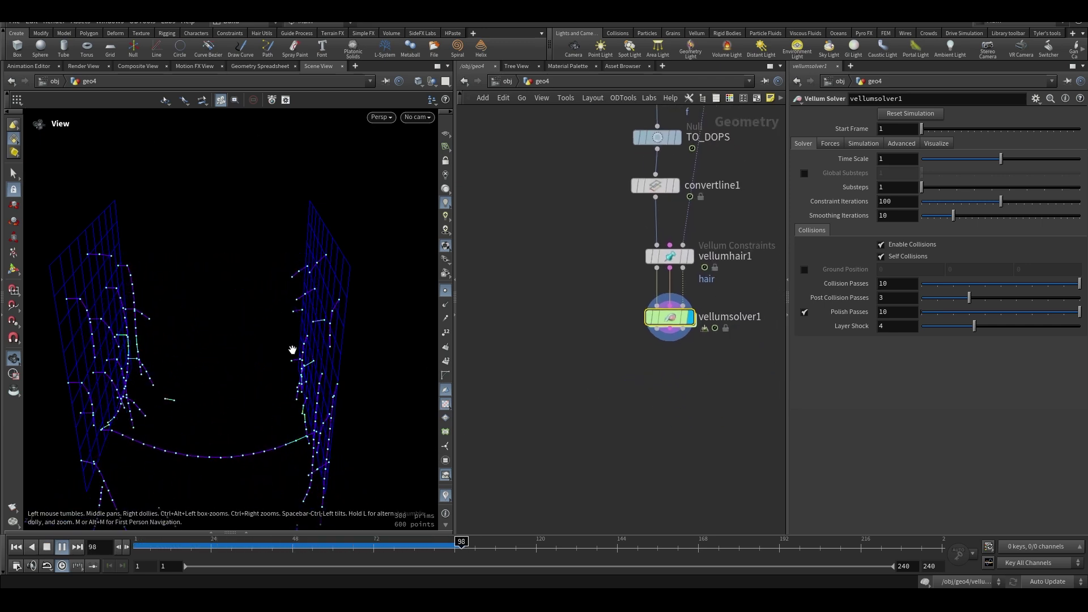
{"action": "left_click", "coordinate": [429, 282]}
{"action": "middle_click_drag", "start_coordinate": [600, 401], "coordinate": [600, 455]}
{"action": "key", "text": "Up"}
{"action": "left_click", "coordinate": [498, 391]}
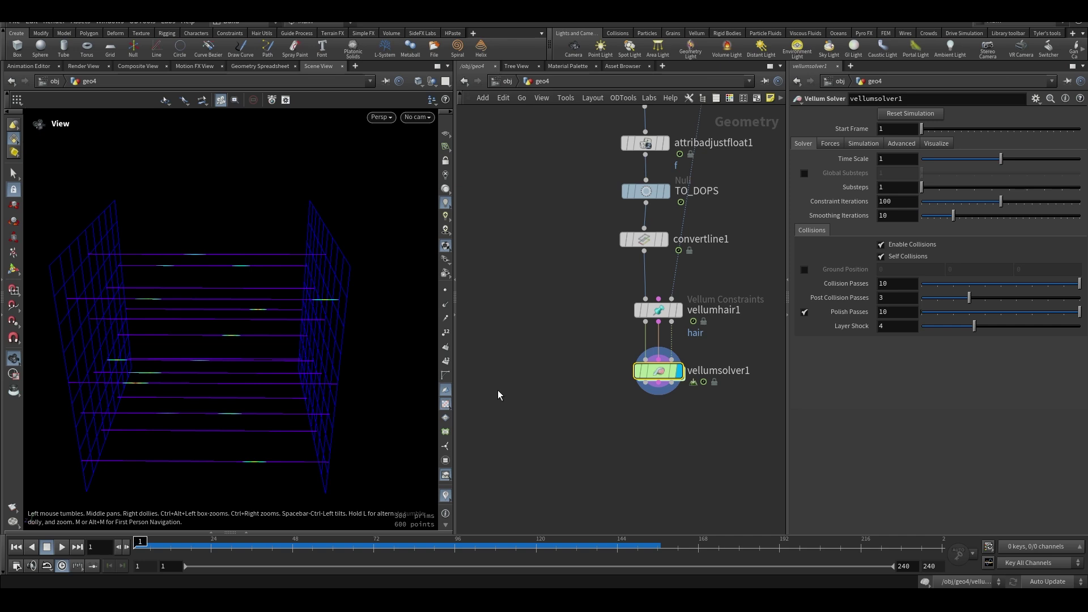
{"action": "key", "text": "Up"}
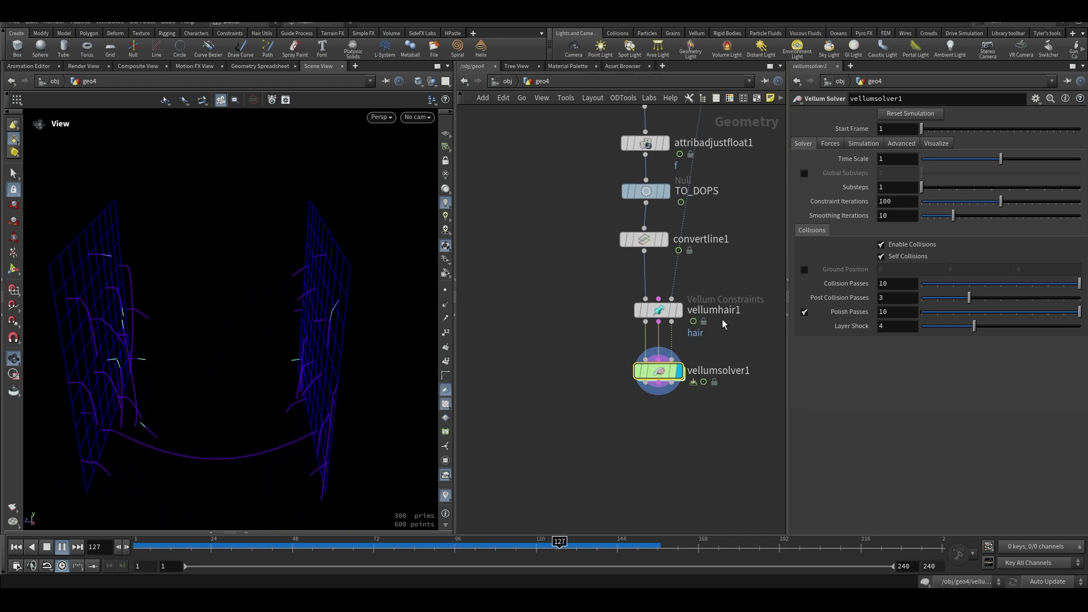
{"action": "middle_click_drag", "start_coordinate": [509, 280], "coordinate": [522, 360]}
{"action": "scroll", "coordinate": [519, 368], "scroll_direction": "down", "scroll_amount": 1}
{"action": "key", "text": "Up"}
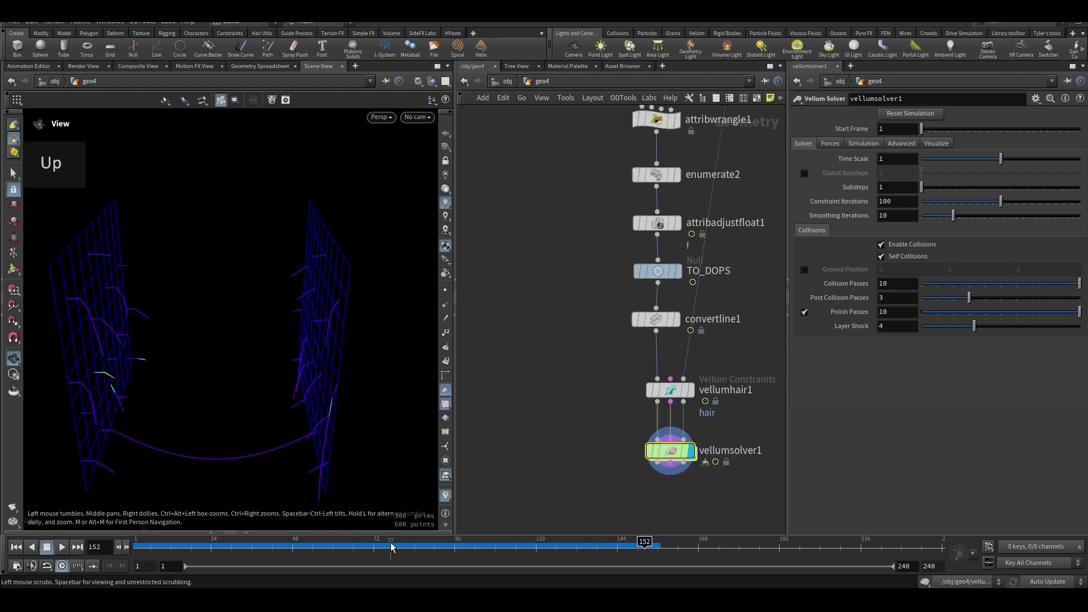